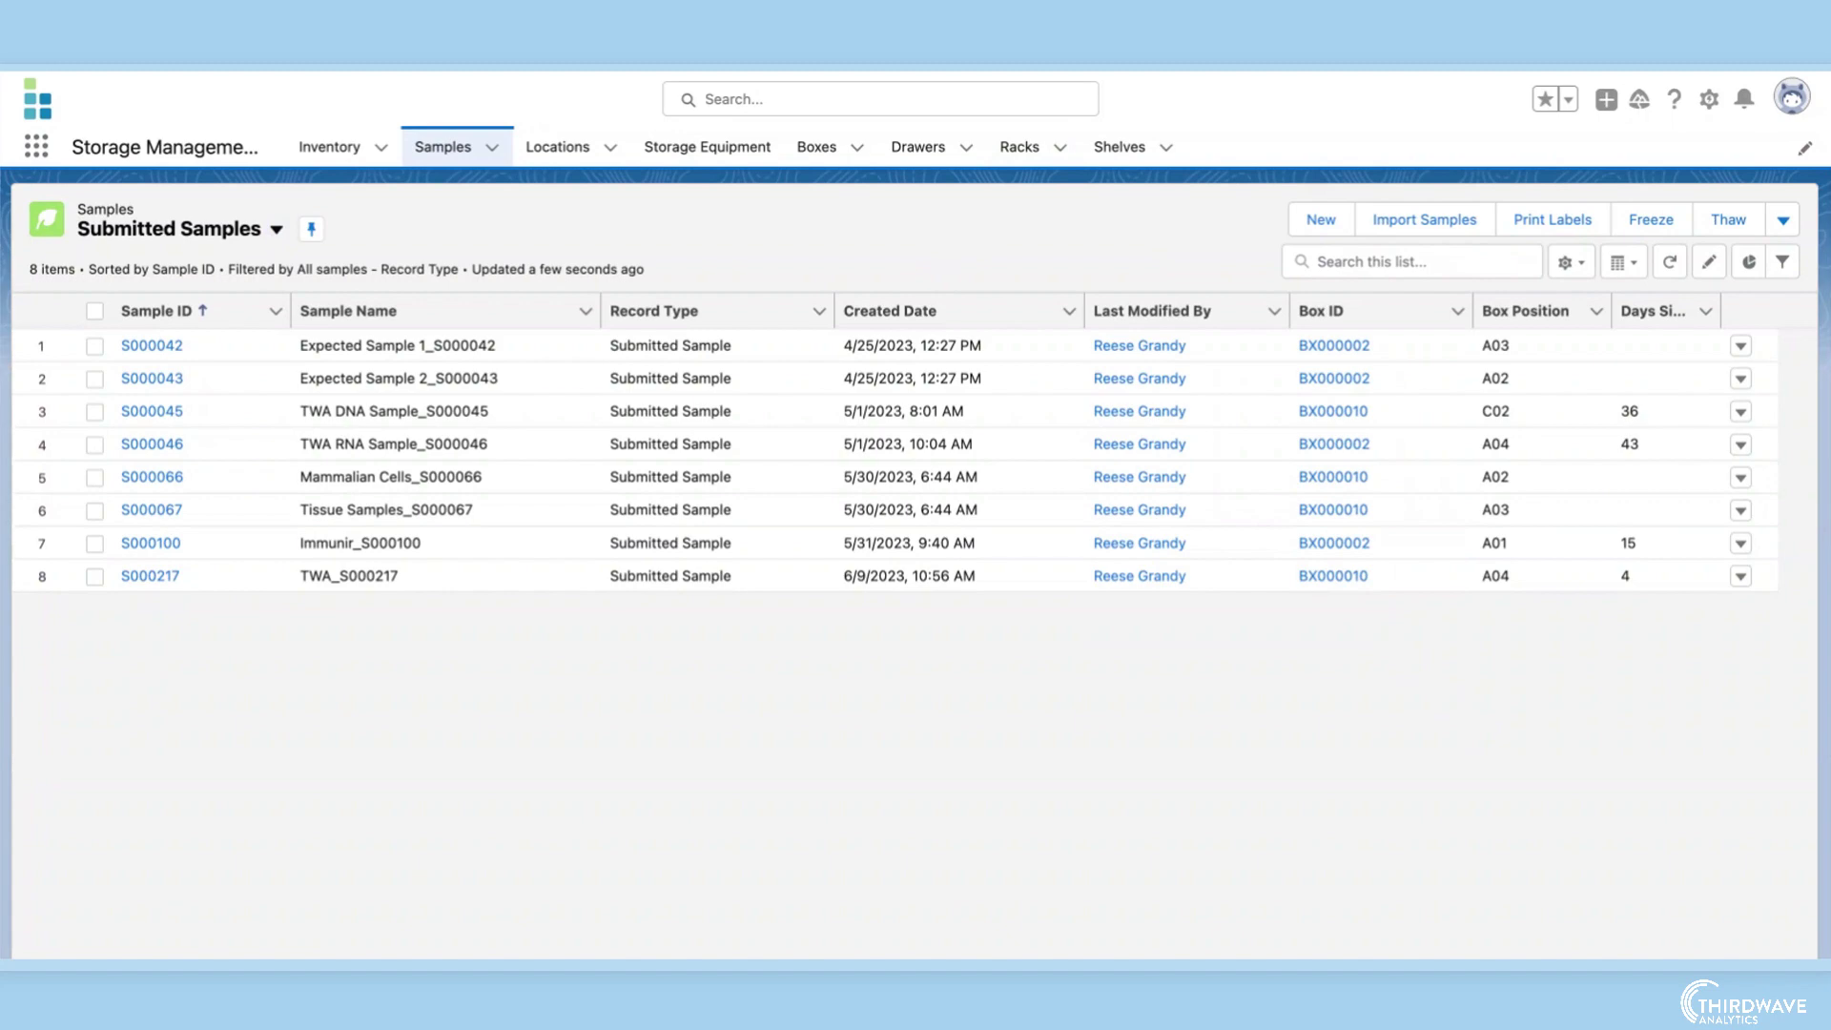
pyautogui.click(164, 546)
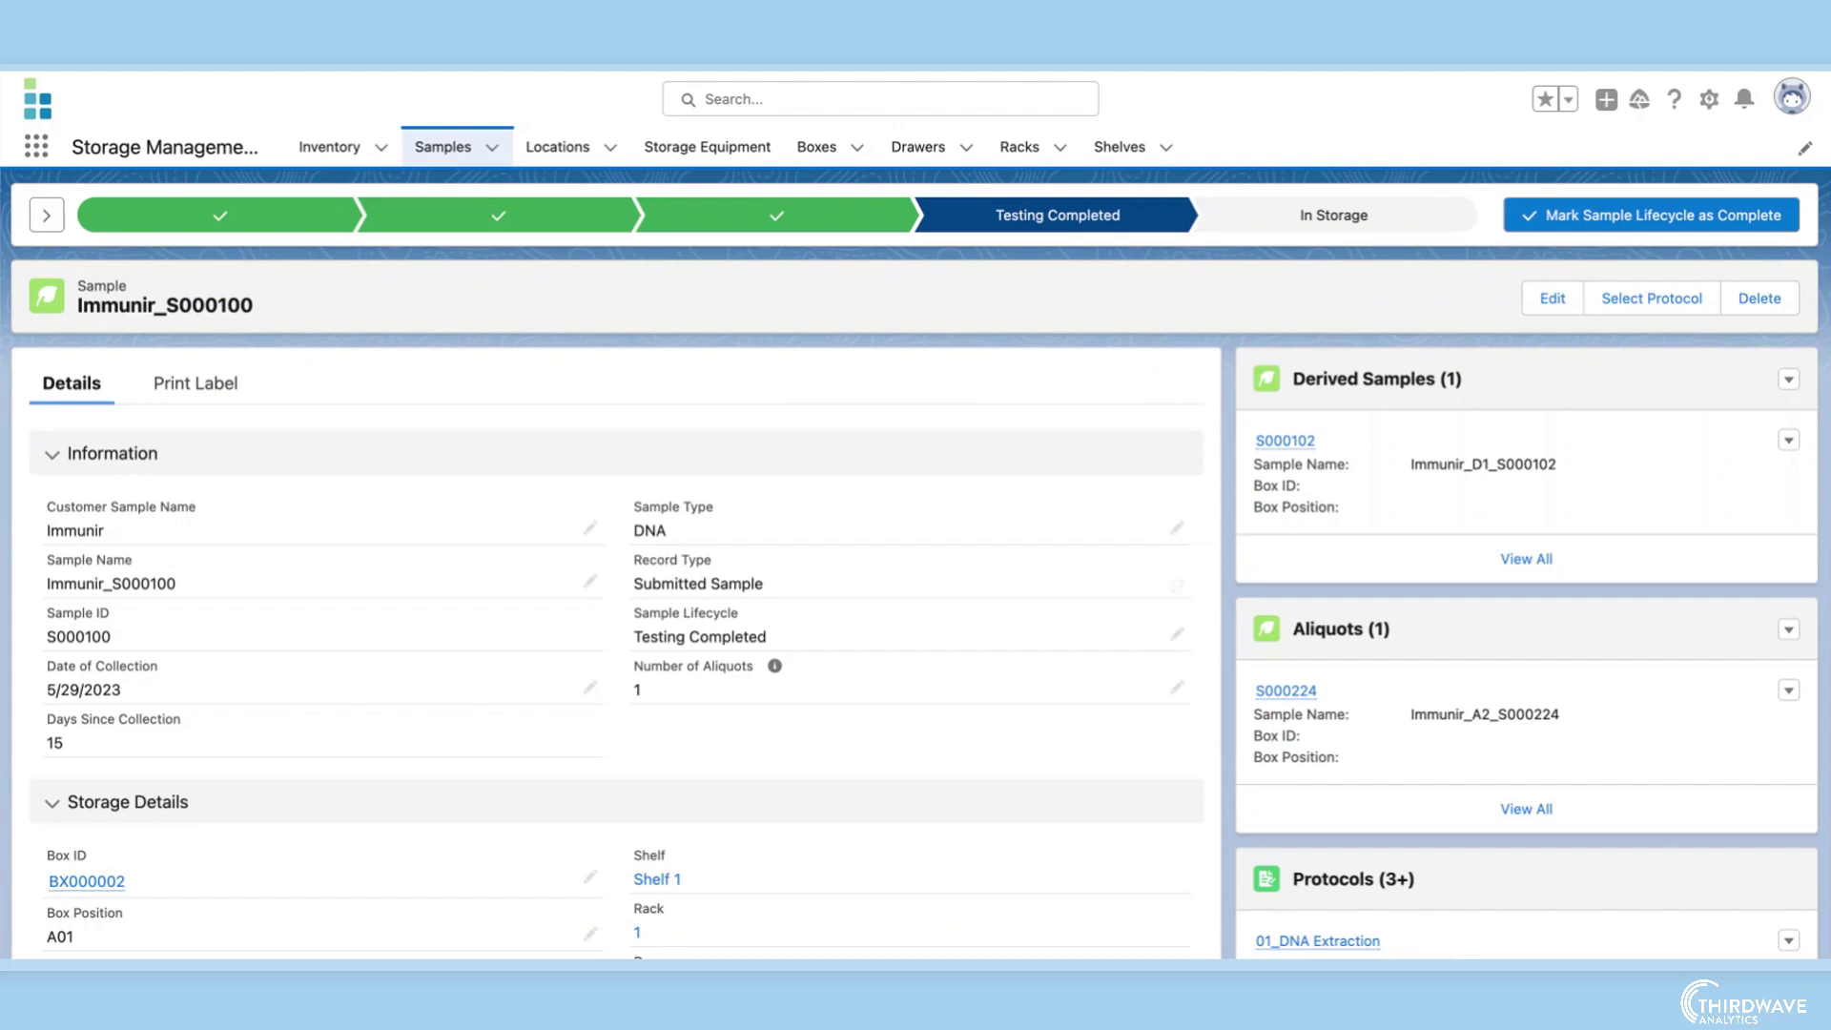
pyautogui.scroll(-5, 915, 572)
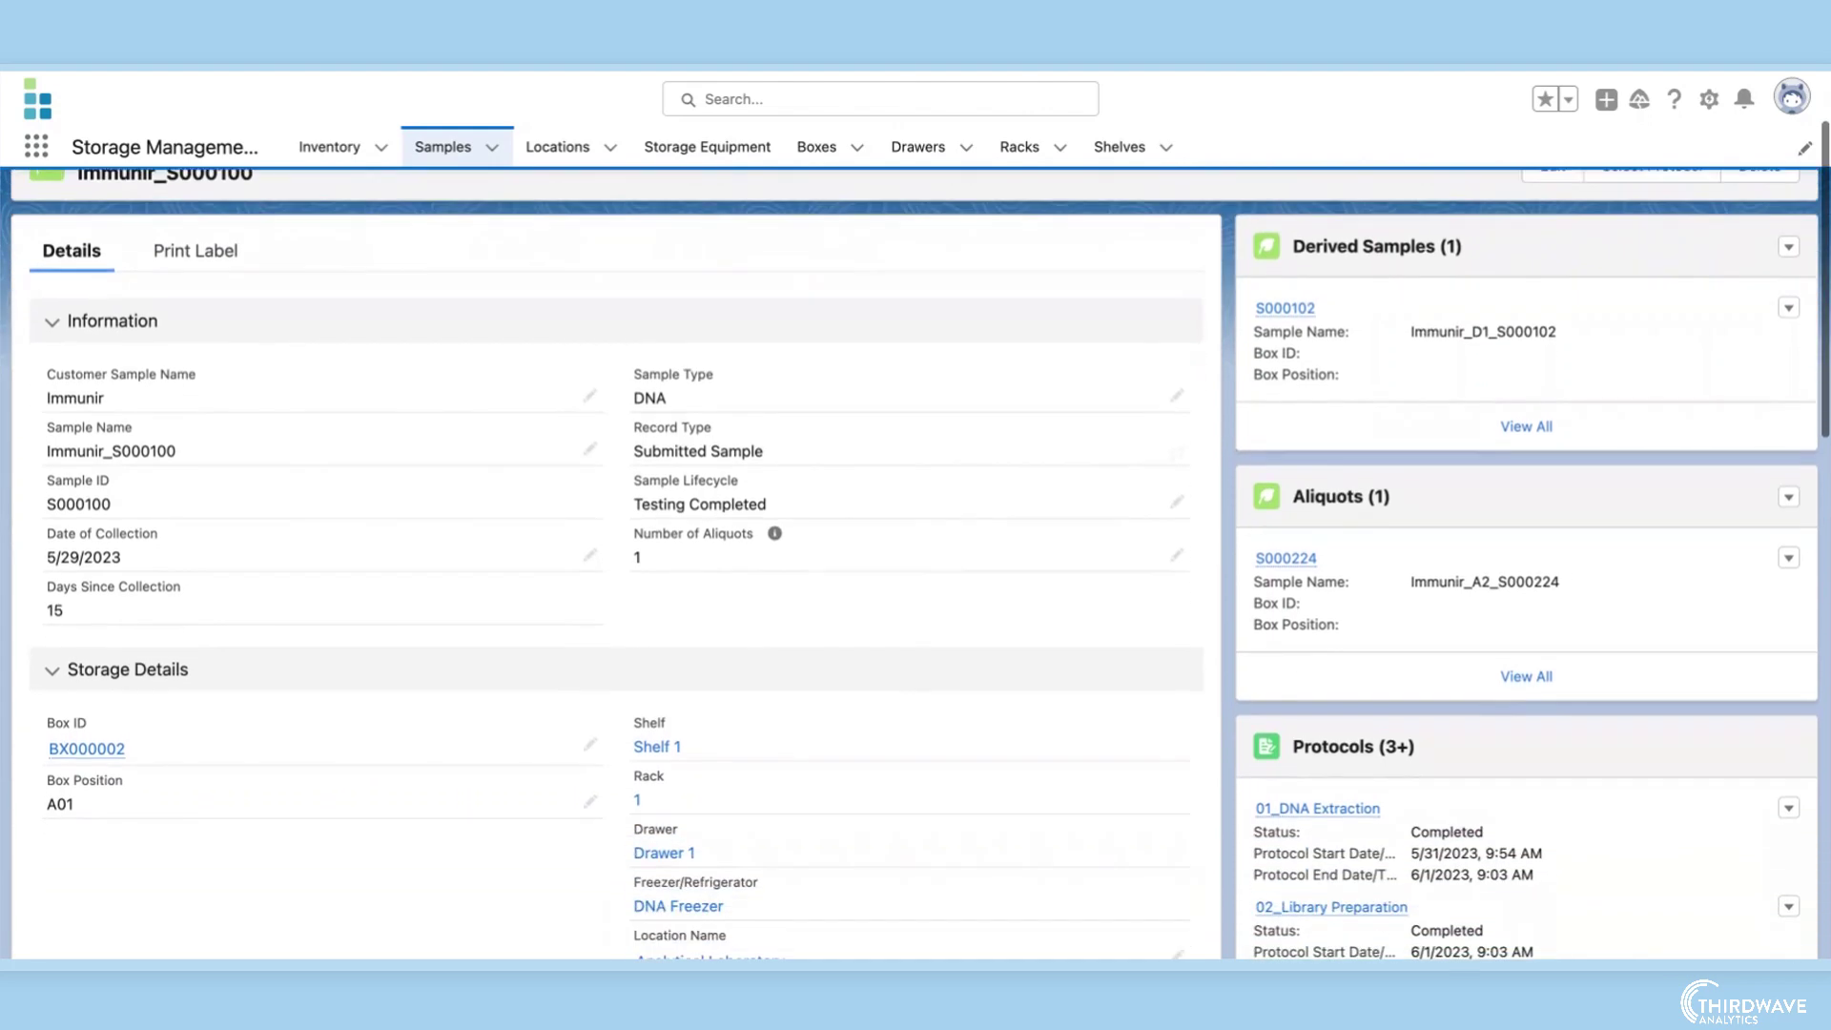
pyautogui.scroll(-1, 915, 572)
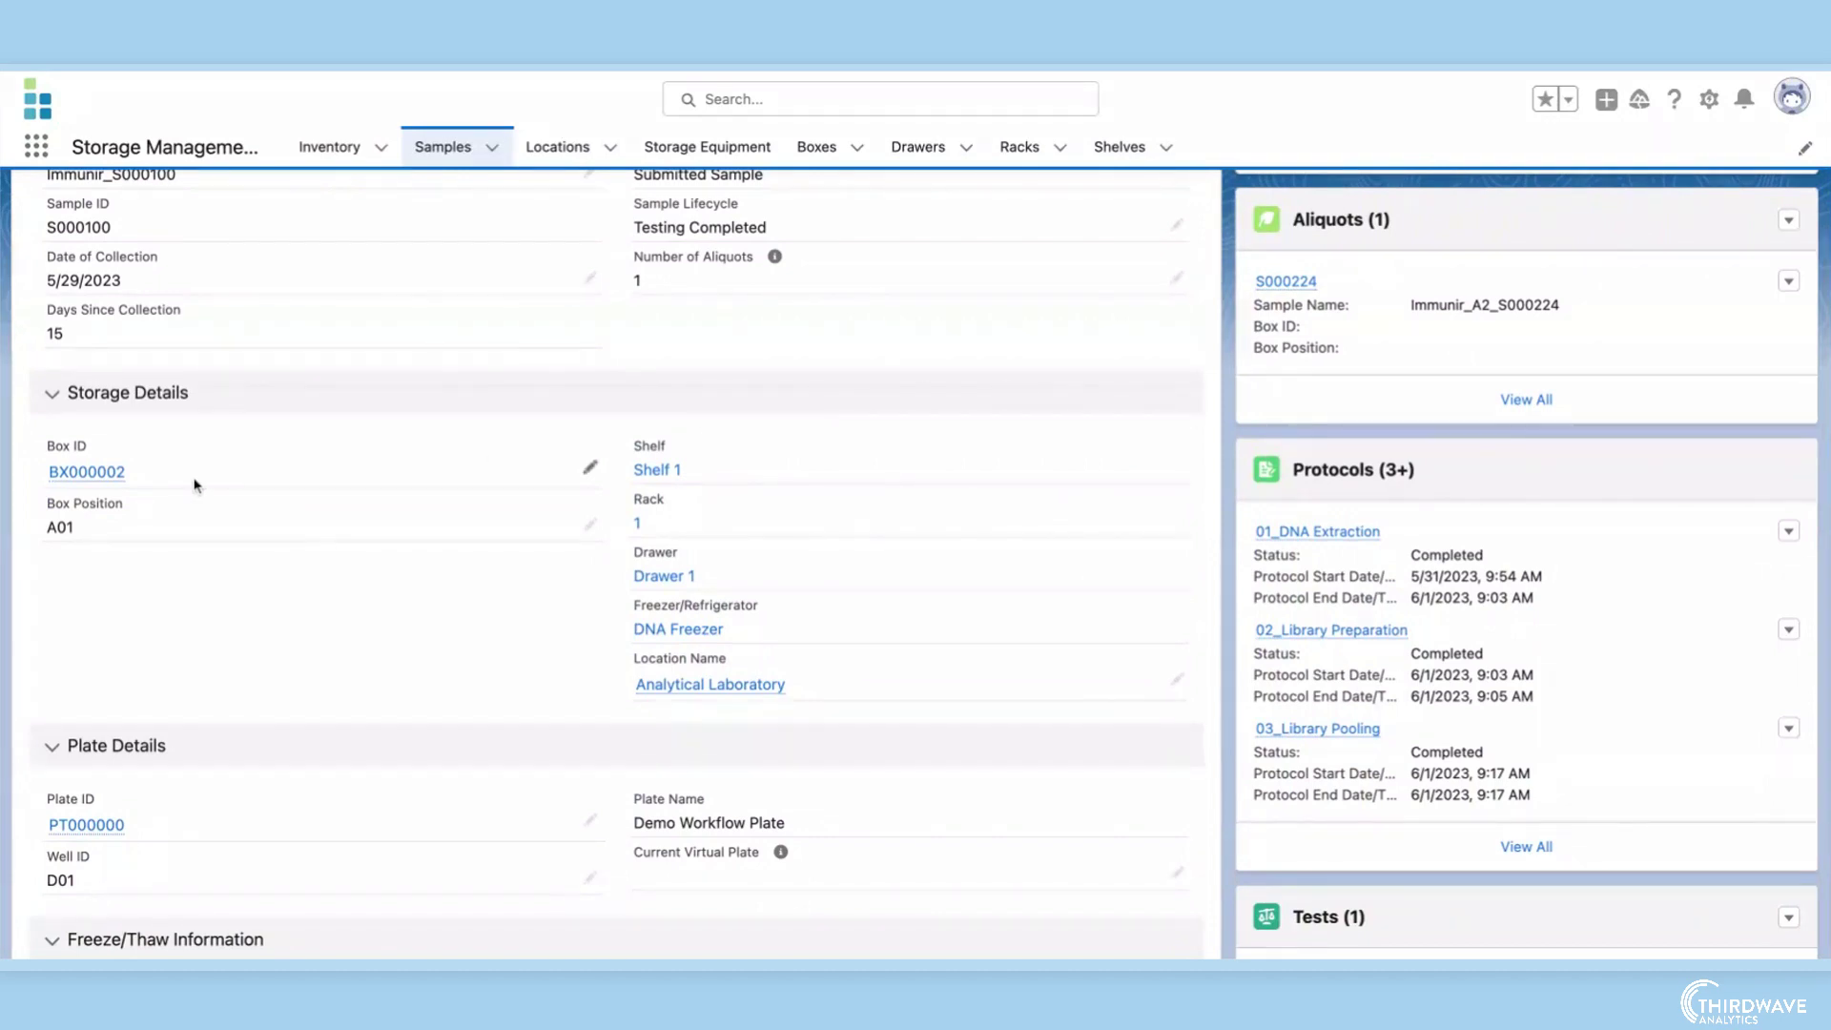
# Step: Open box BX000002 and review its details and Box History: 4 positions used, 21 remaining
pyautogui.click(111, 477)
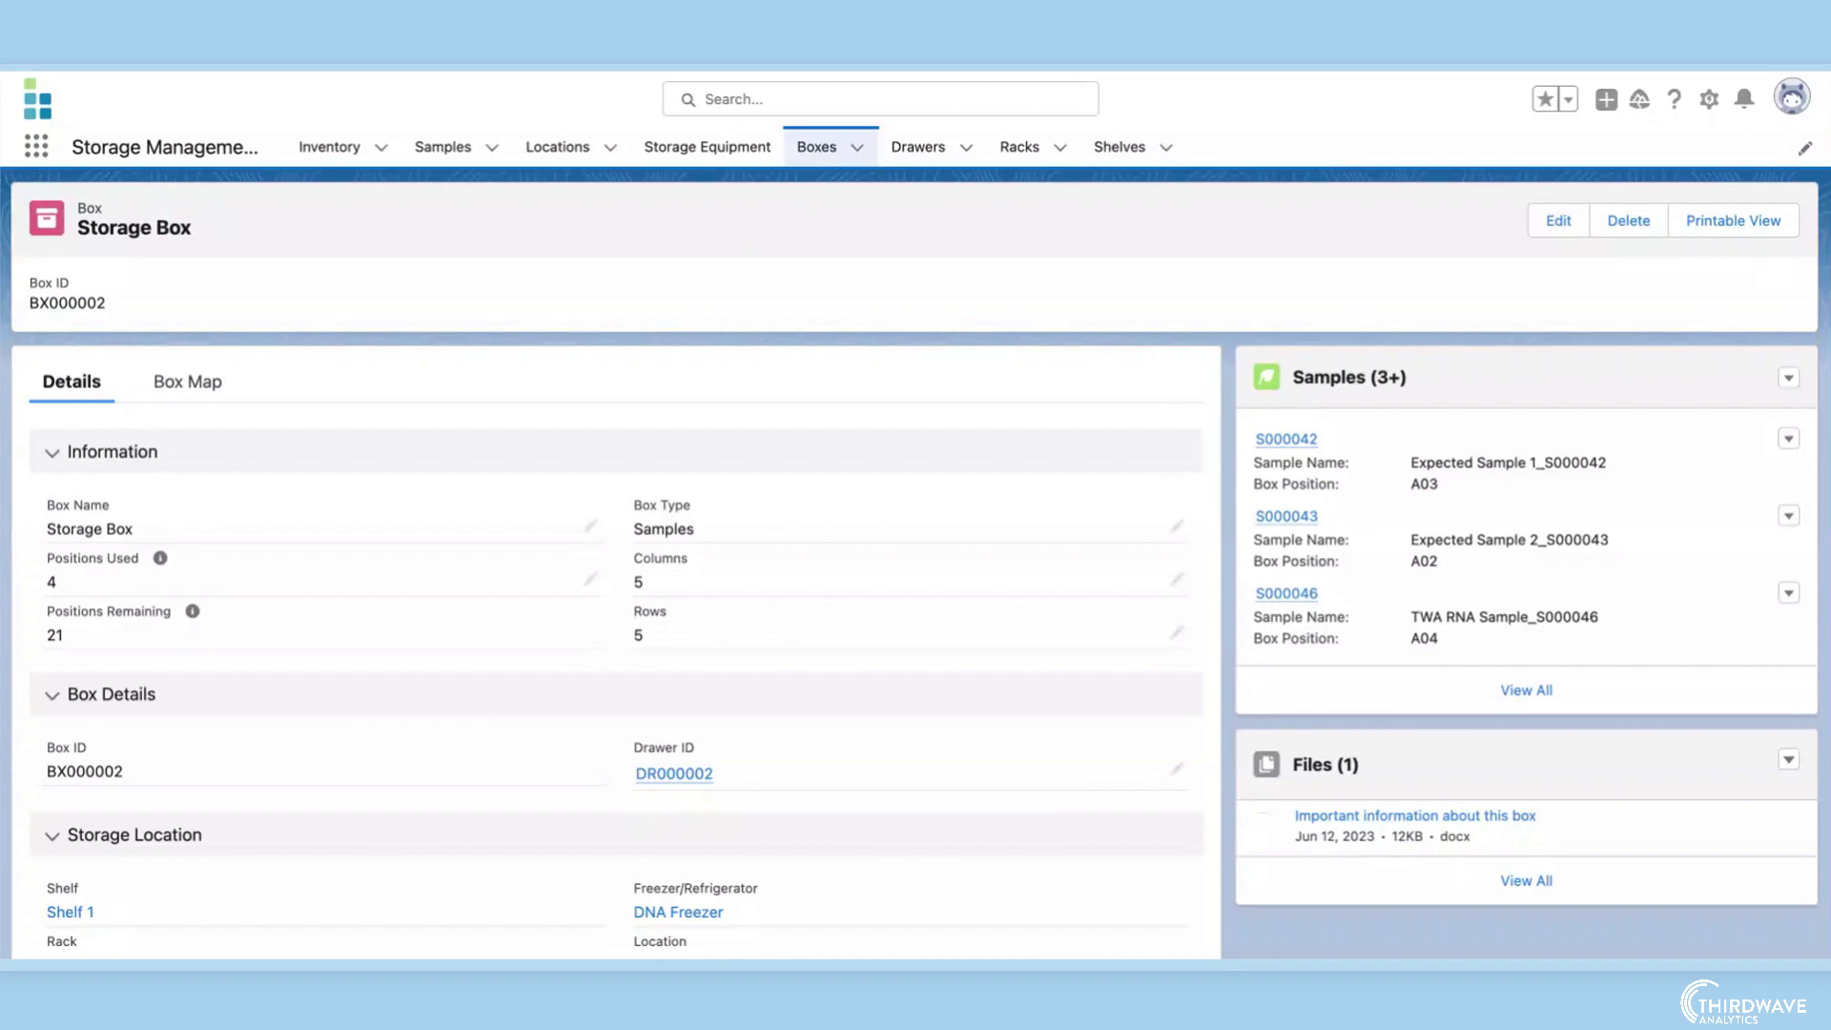
pyautogui.scroll(-4, 916, 573)
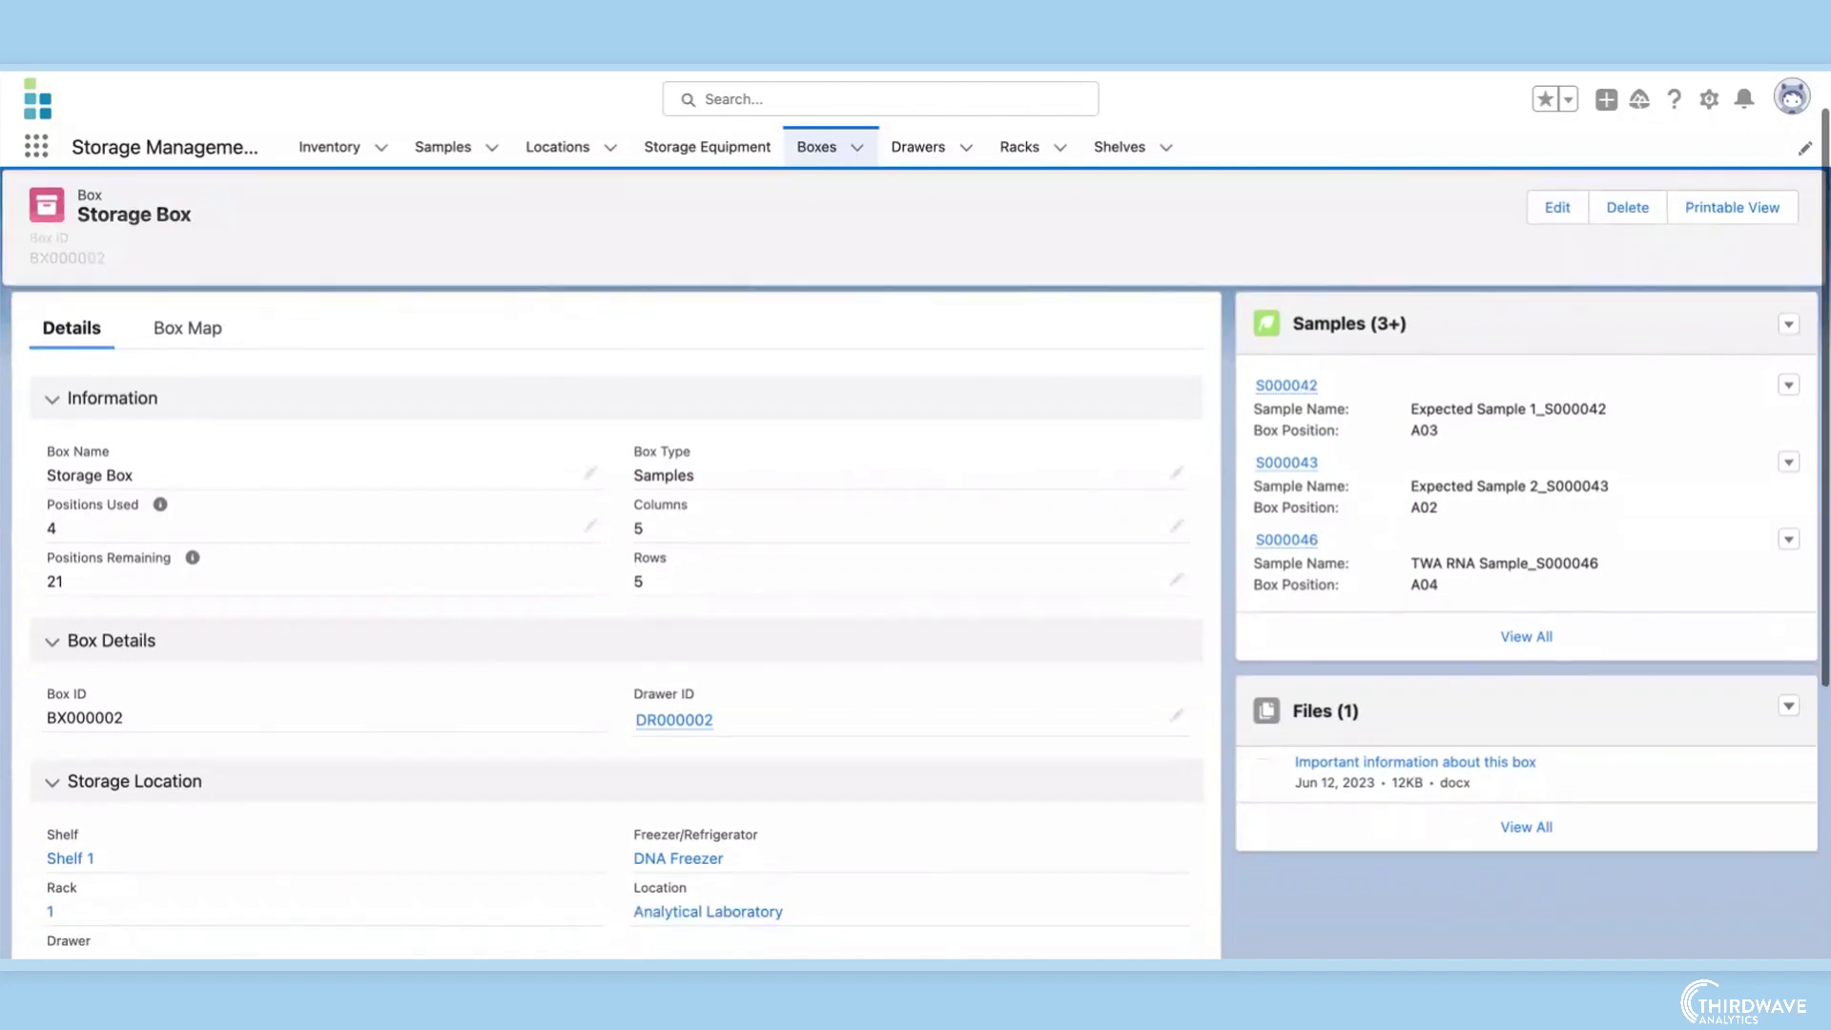
pyautogui.scroll(-1, 916, 572)
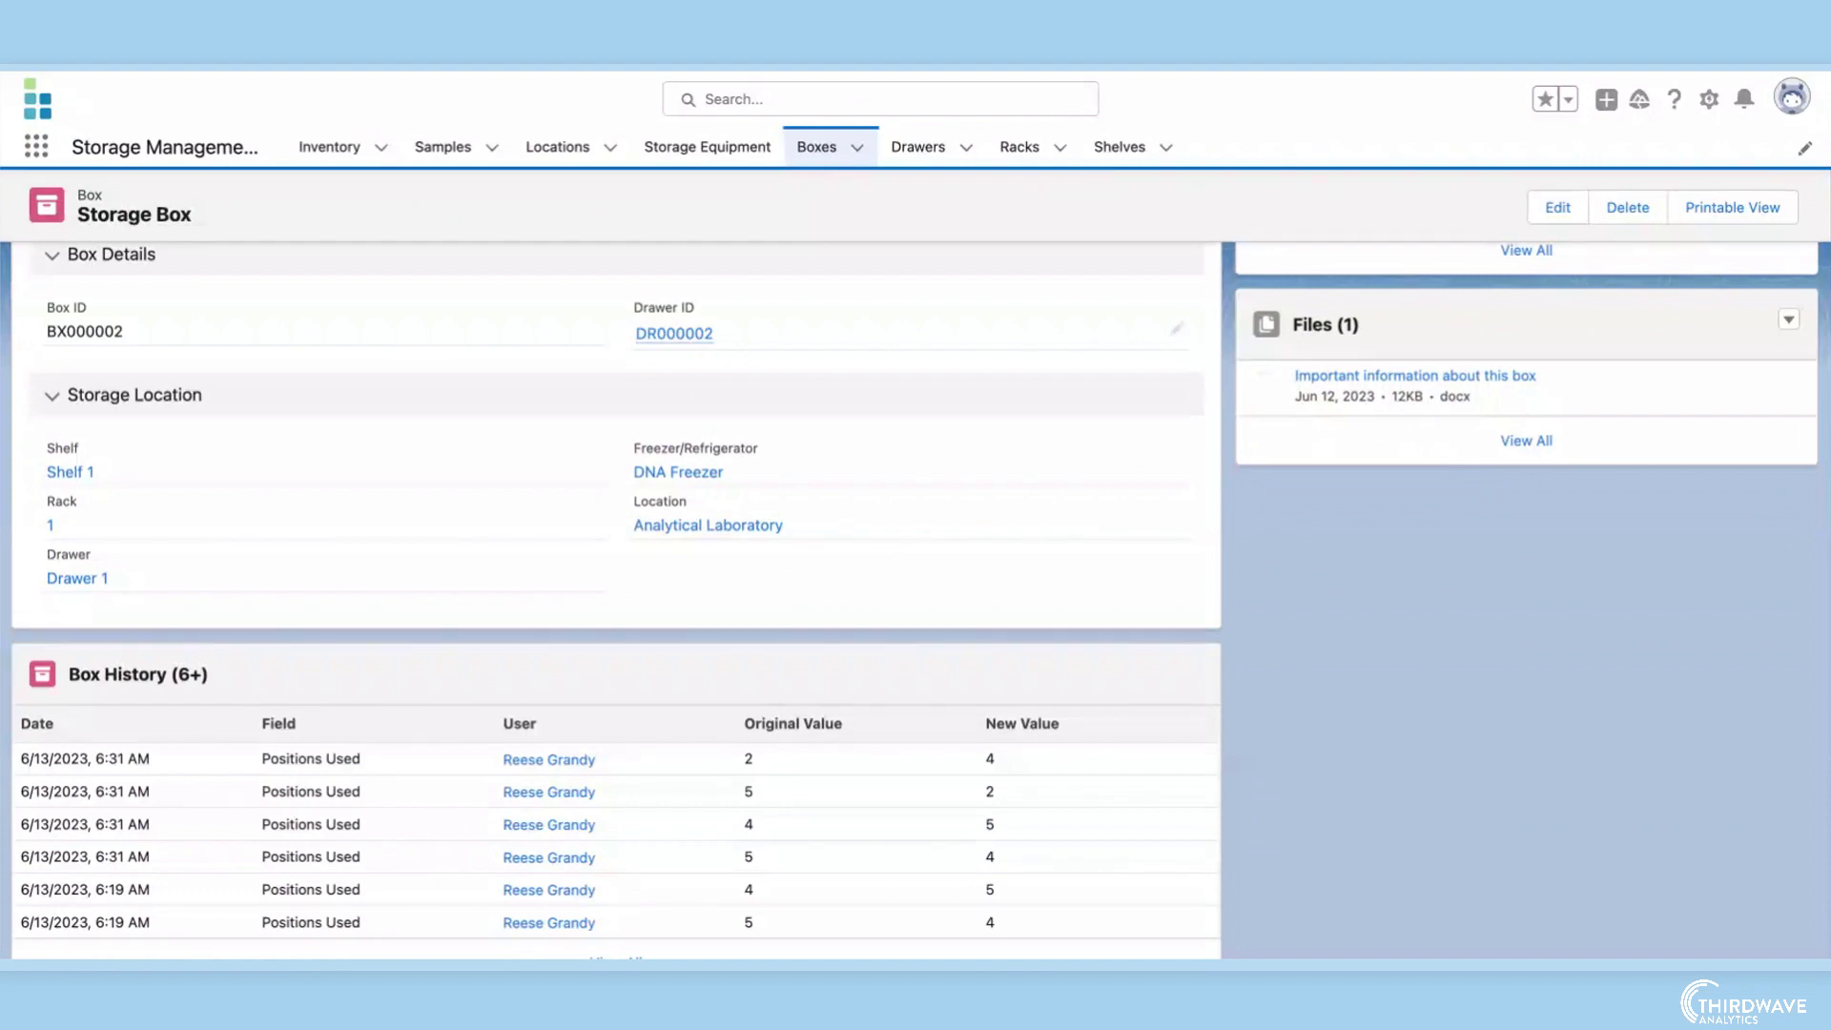
pyautogui.scroll(5, 916, 572)
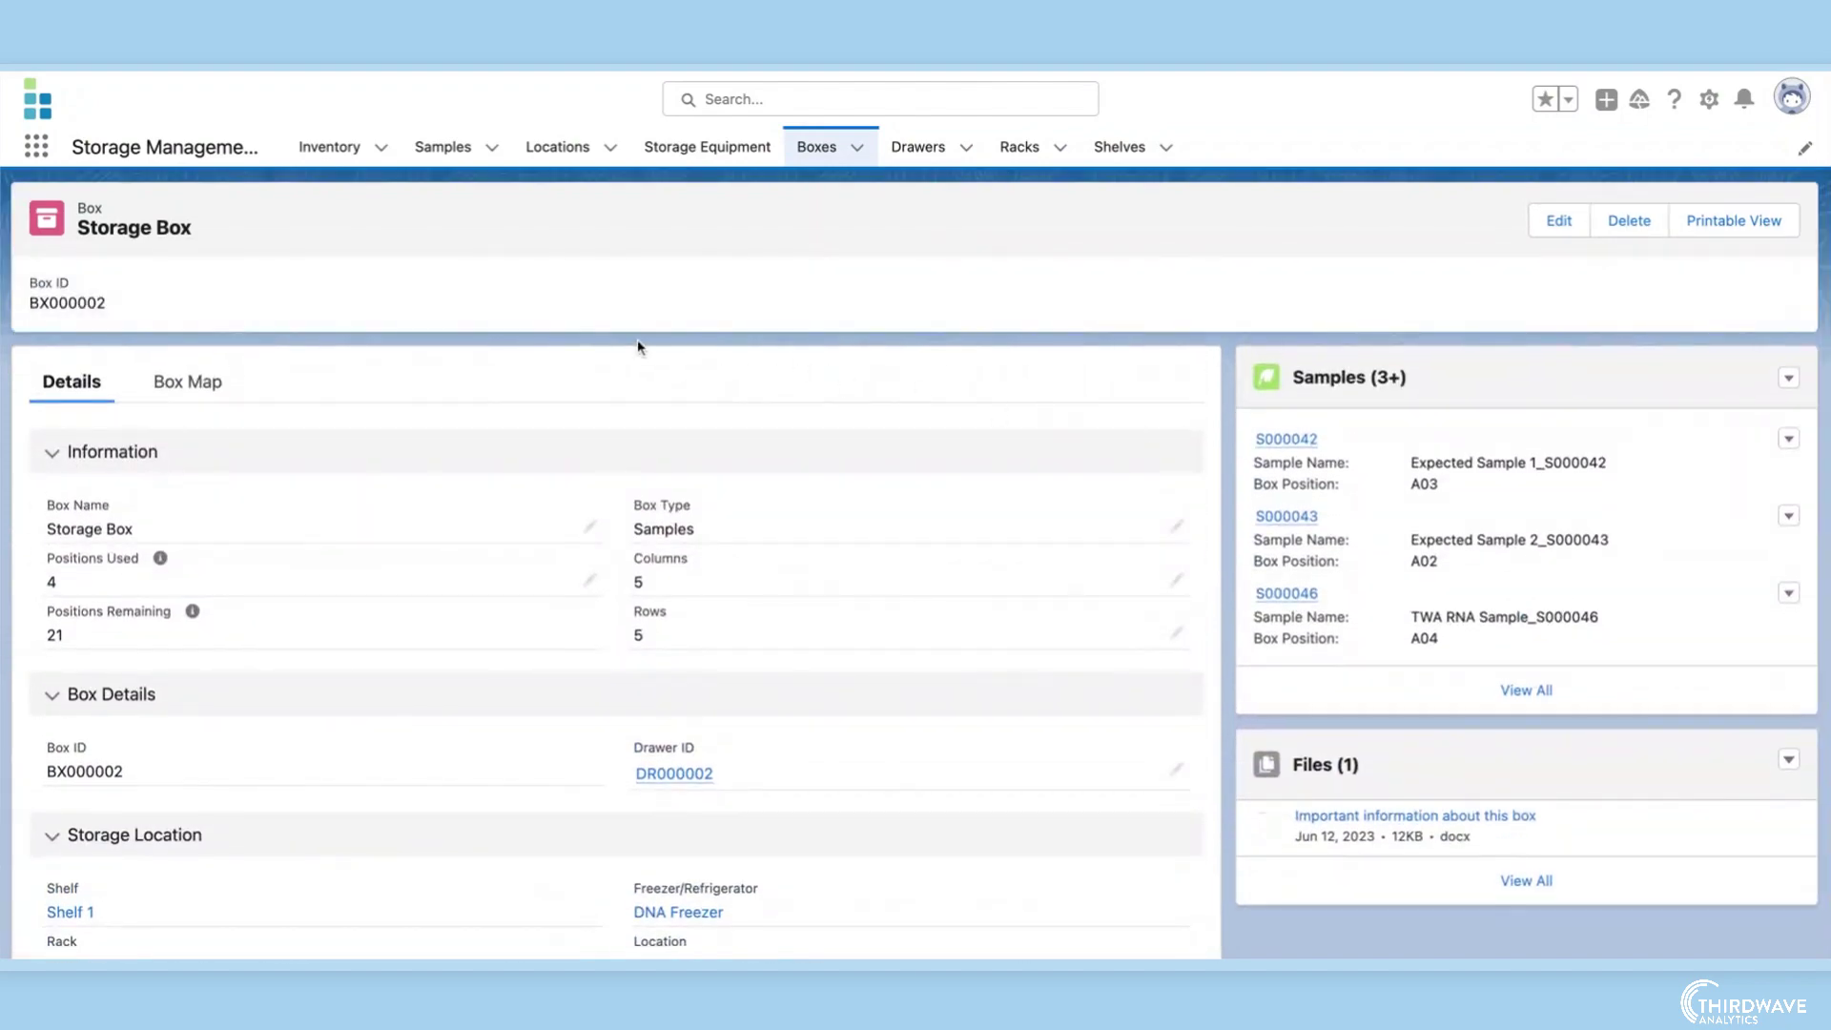
# Step: On the Box Map, move TWA RNA to B04 and put Expected Samples 1 and 2 in A02 and A03
pyautogui.click(212, 384)
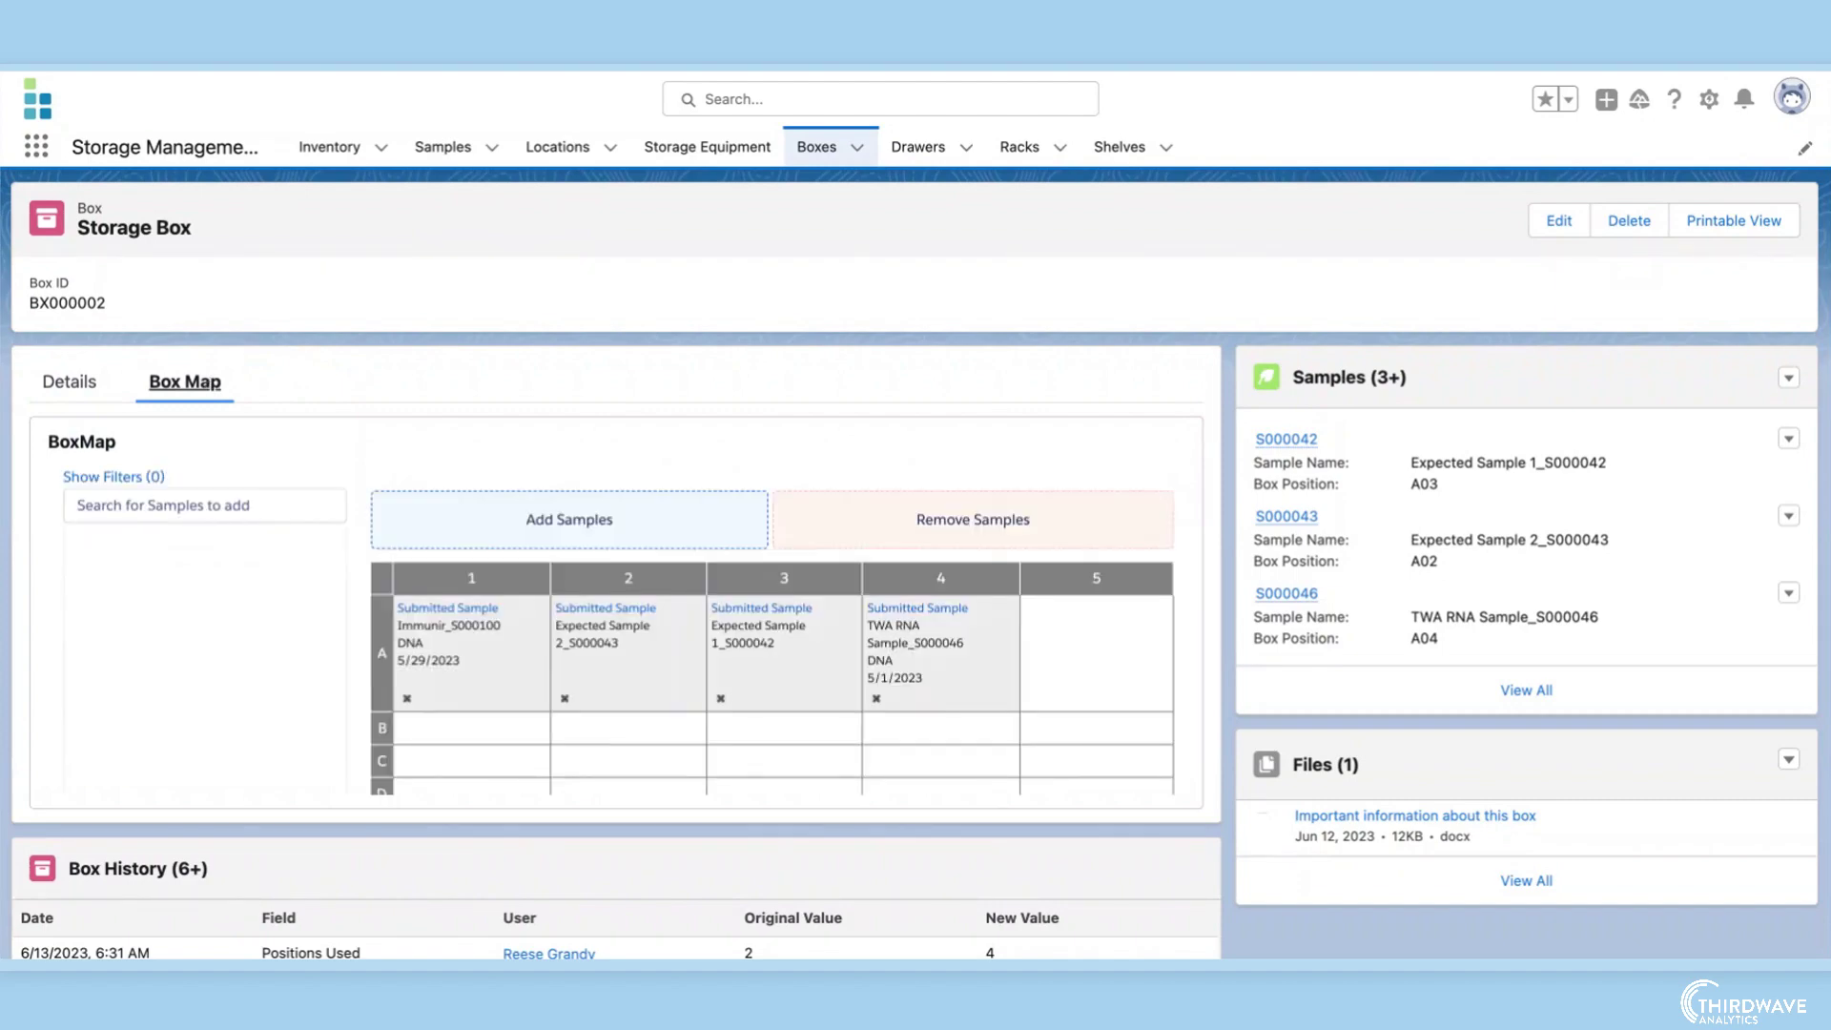
pyautogui.moveTo(867, 638); pyautogui.dragTo(1078, 648)
pyautogui.click(1030, 698)
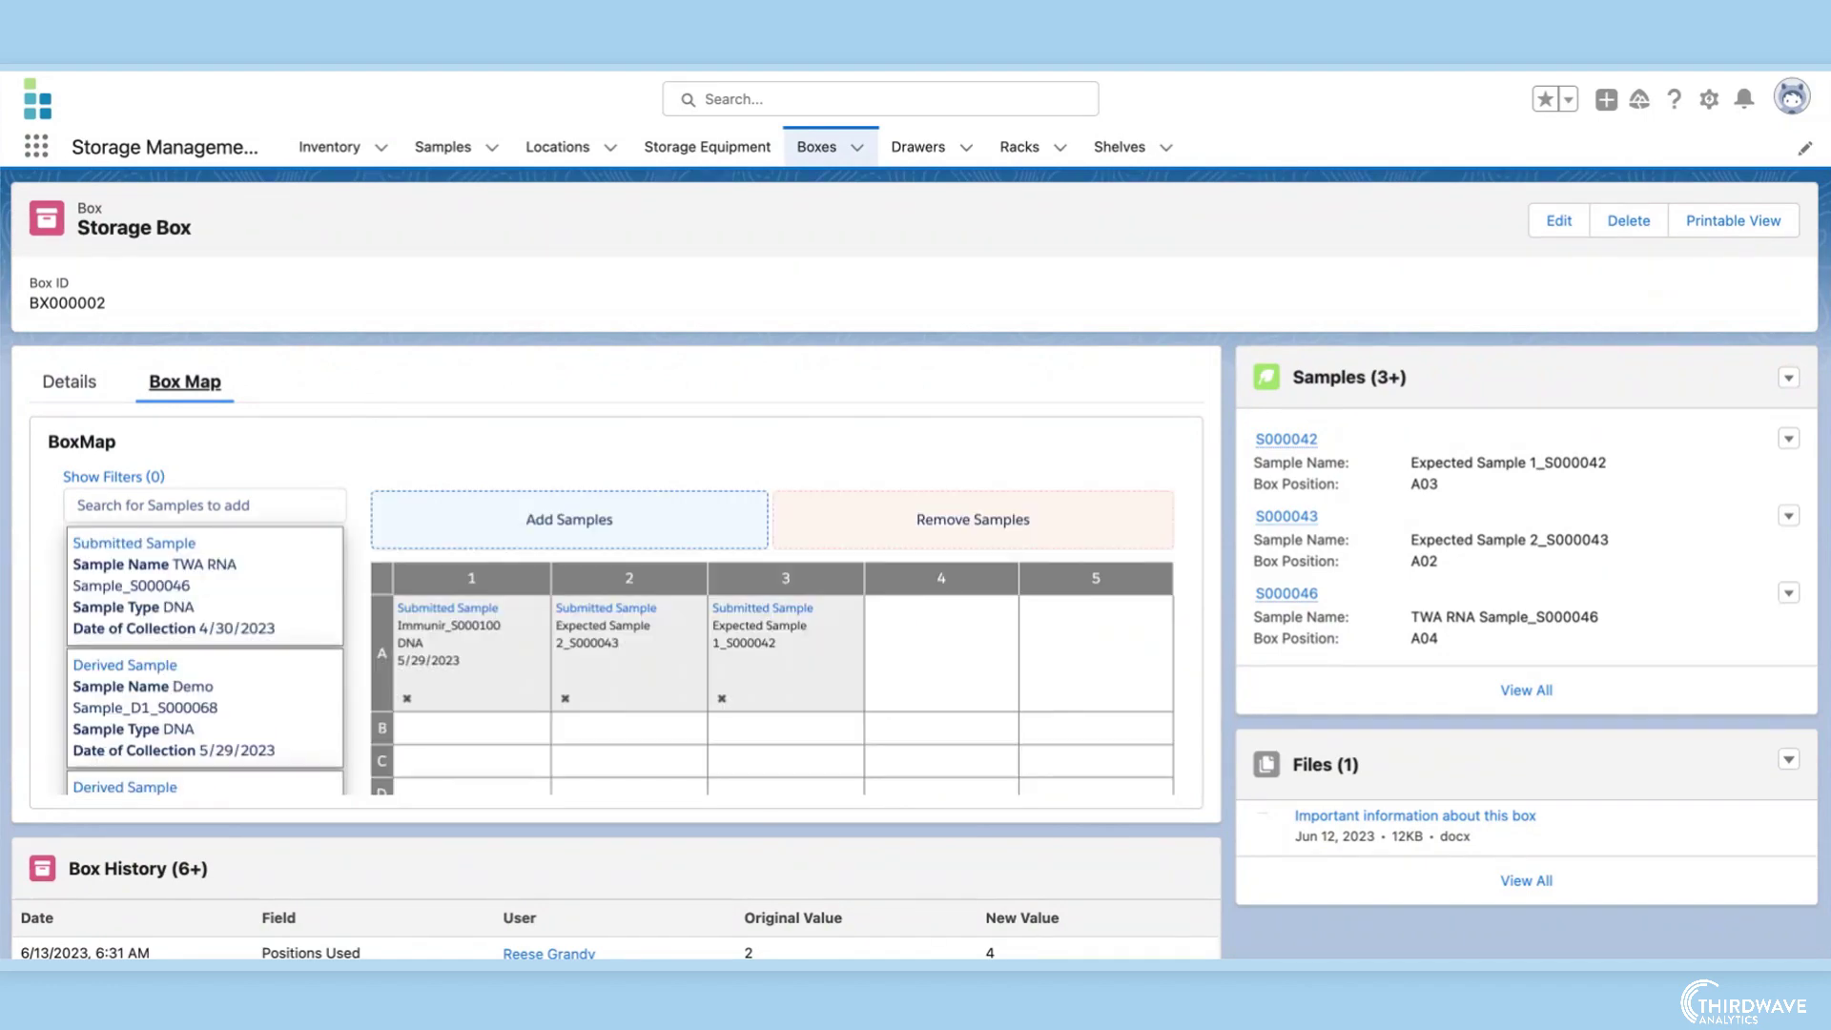
pyautogui.moveTo(283, 601); pyautogui.dragTo(941, 728)
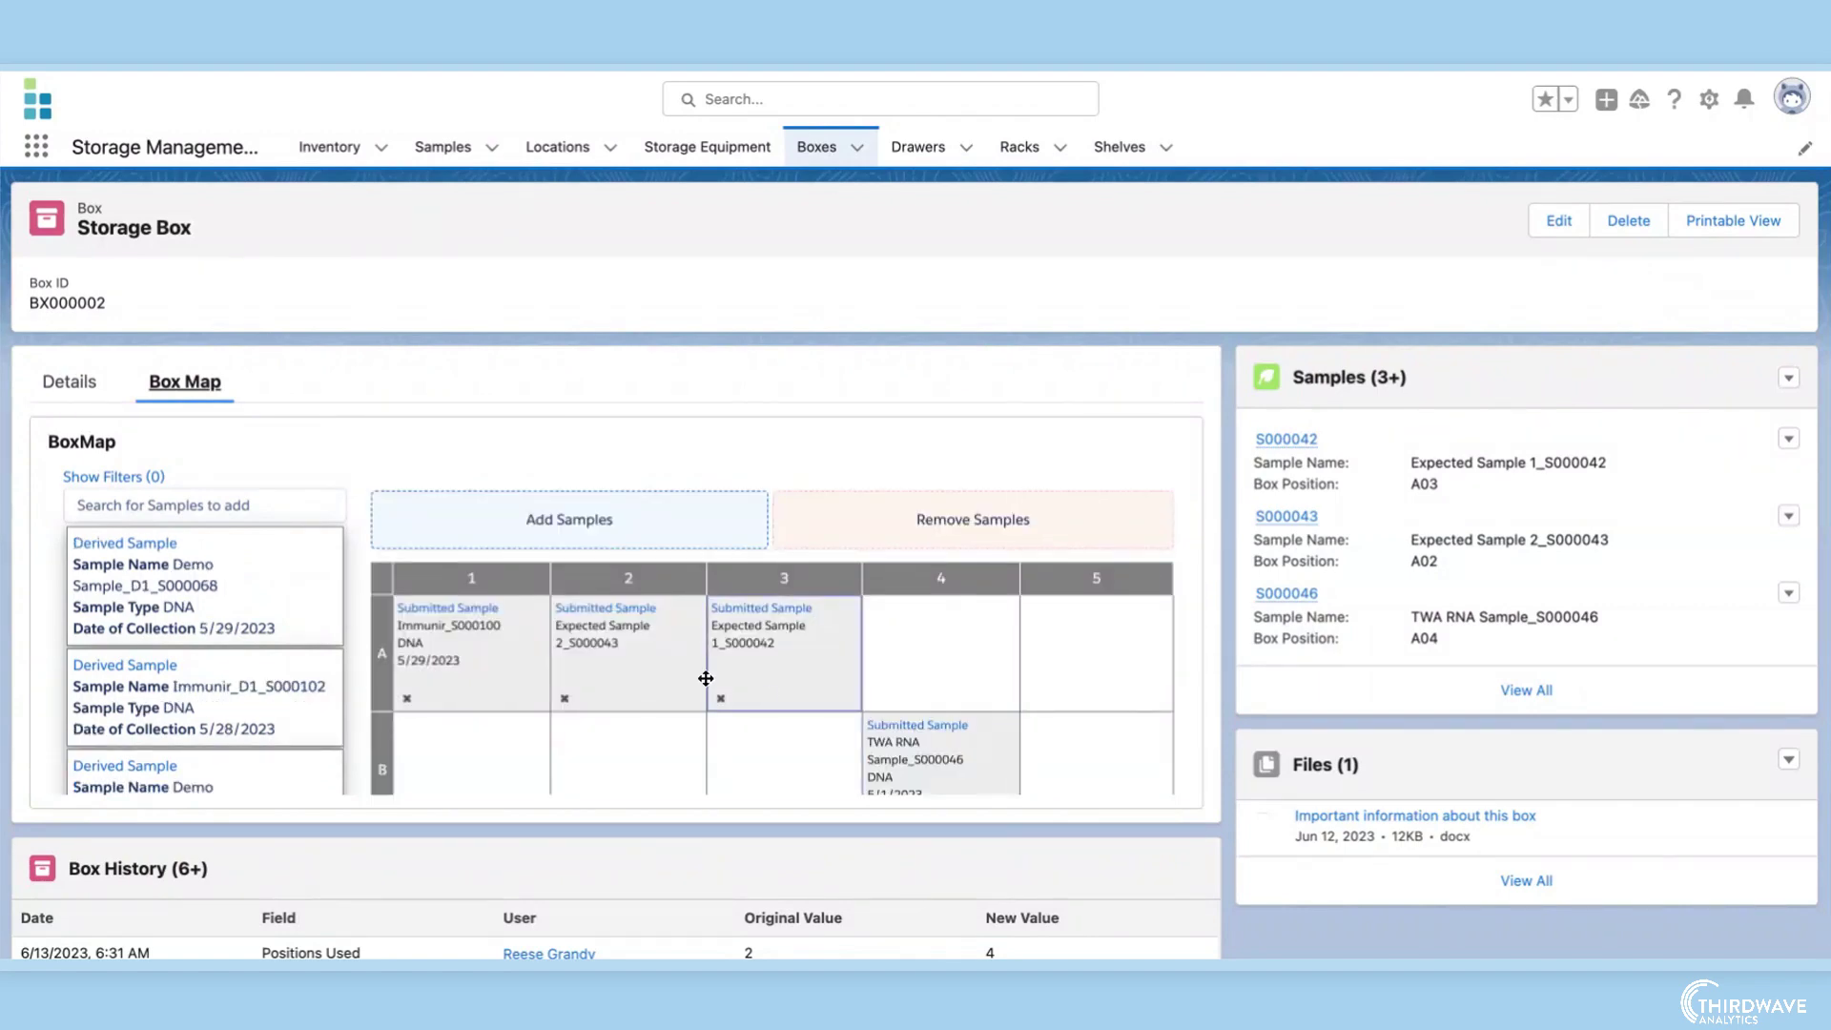
pyautogui.moveTo(701, 677); pyautogui.dragTo(961, 523)
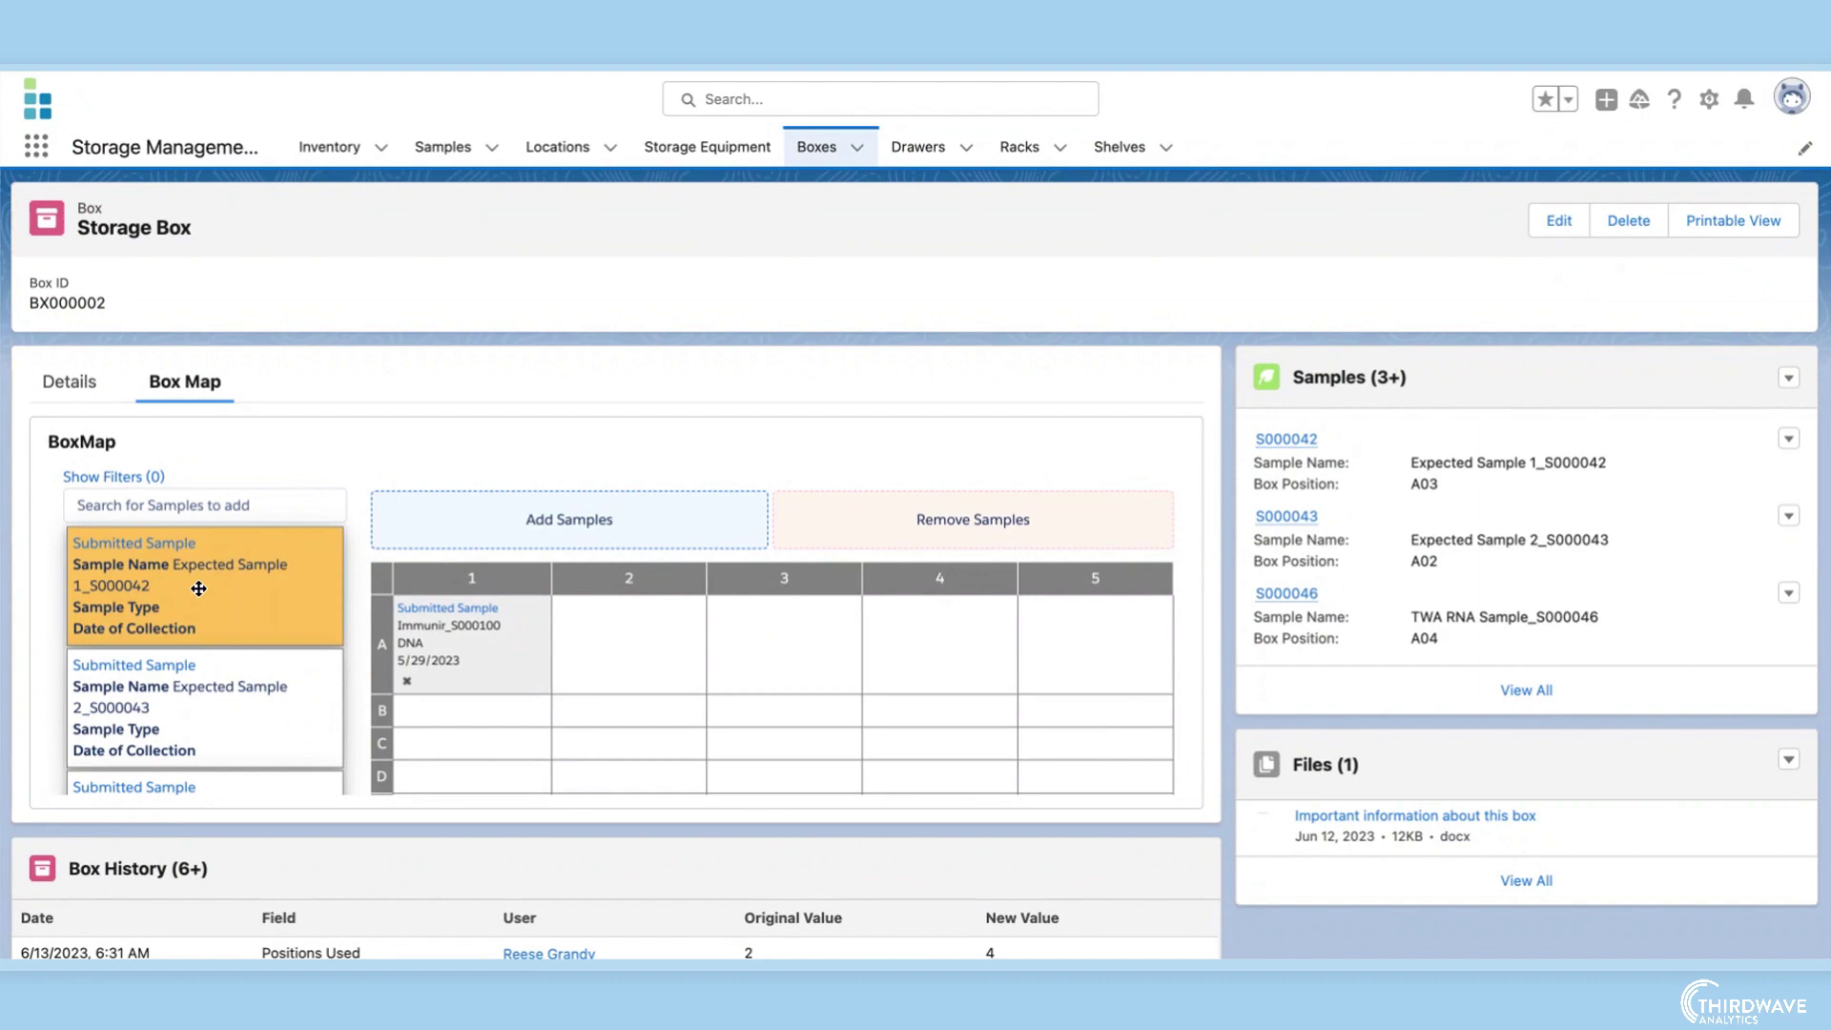
pyautogui.moveTo(228, 623); pyautogui.dragTo(662, 619)
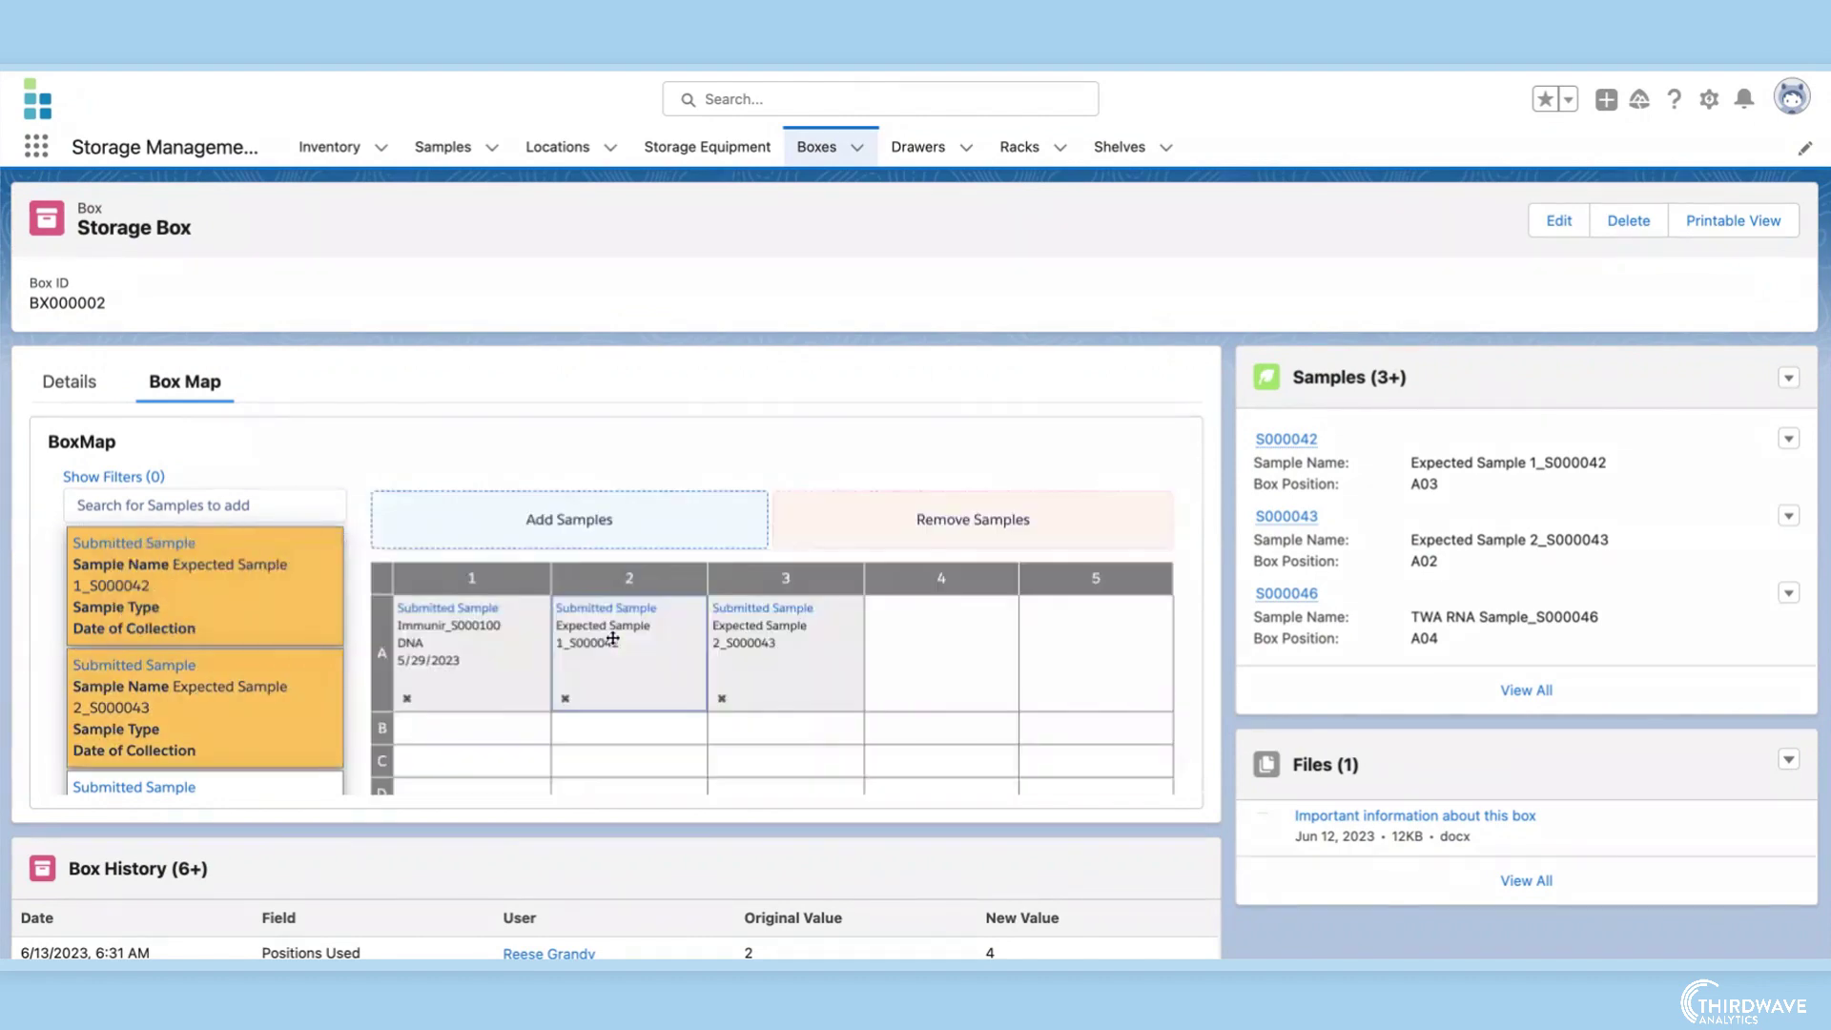
pyautogui.click(59, 383)
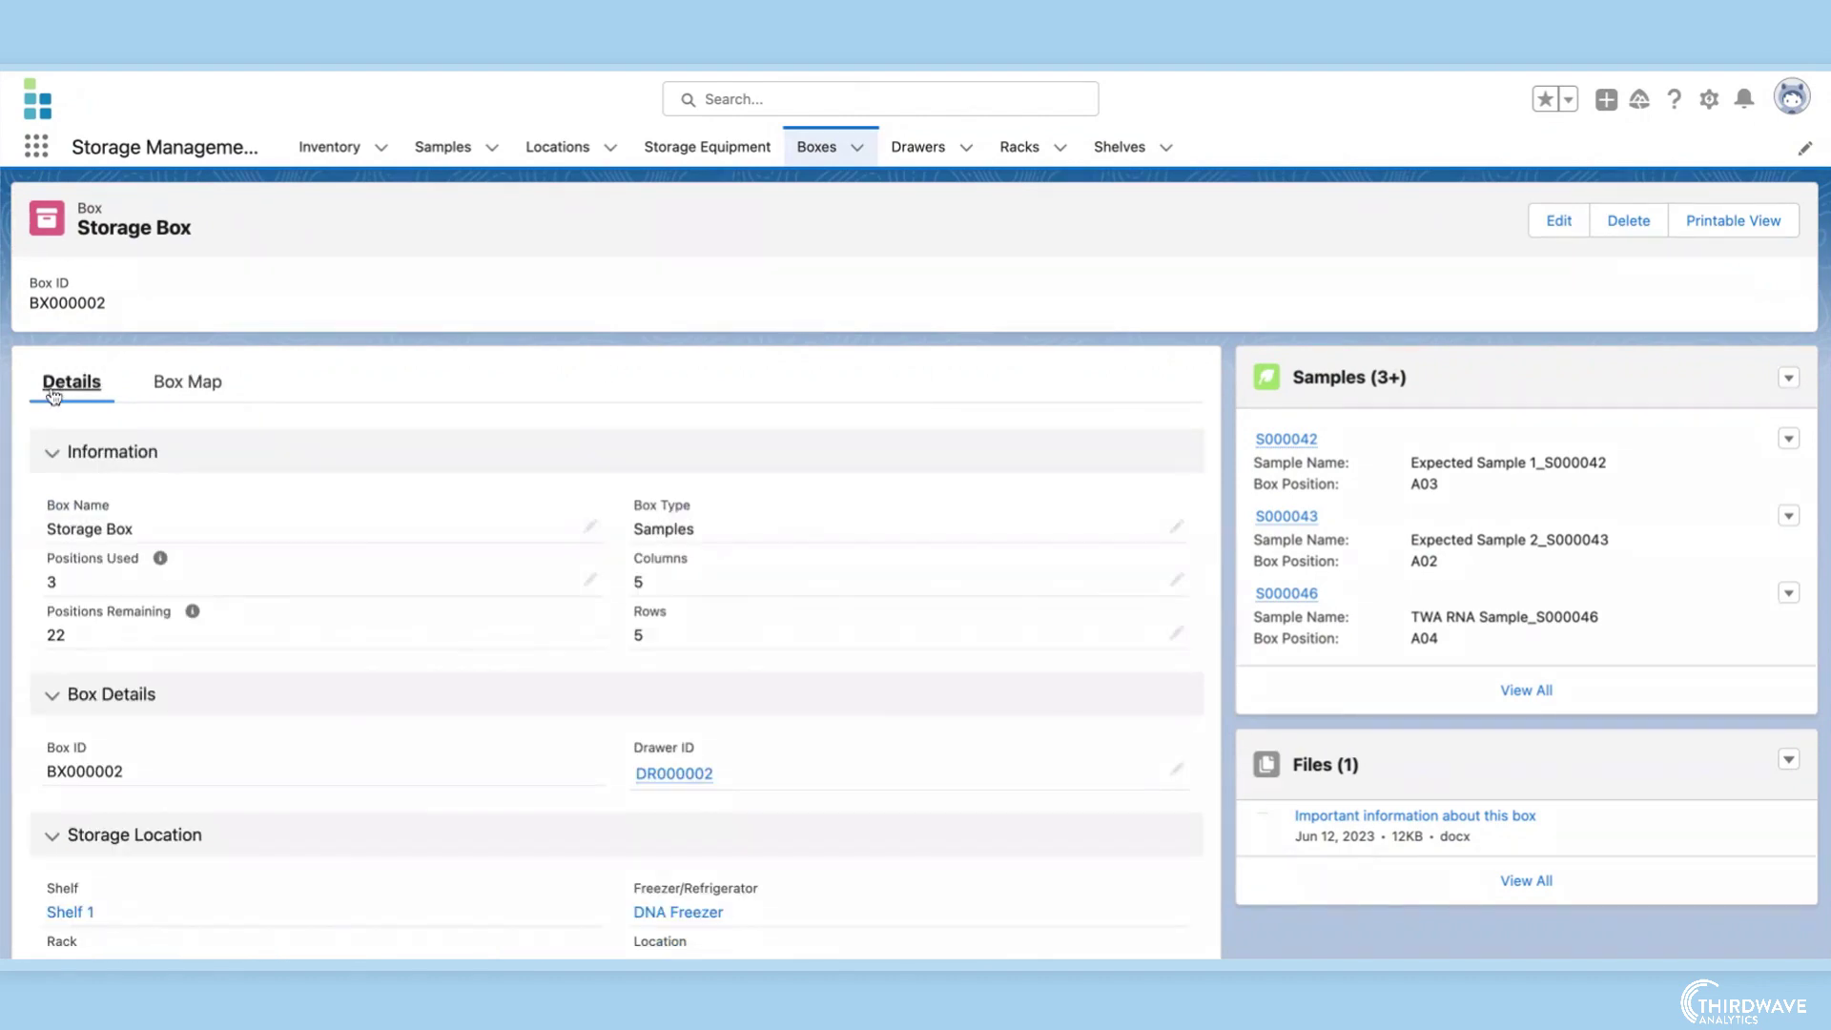
pyautogui.scroll(-2, 24, 682)
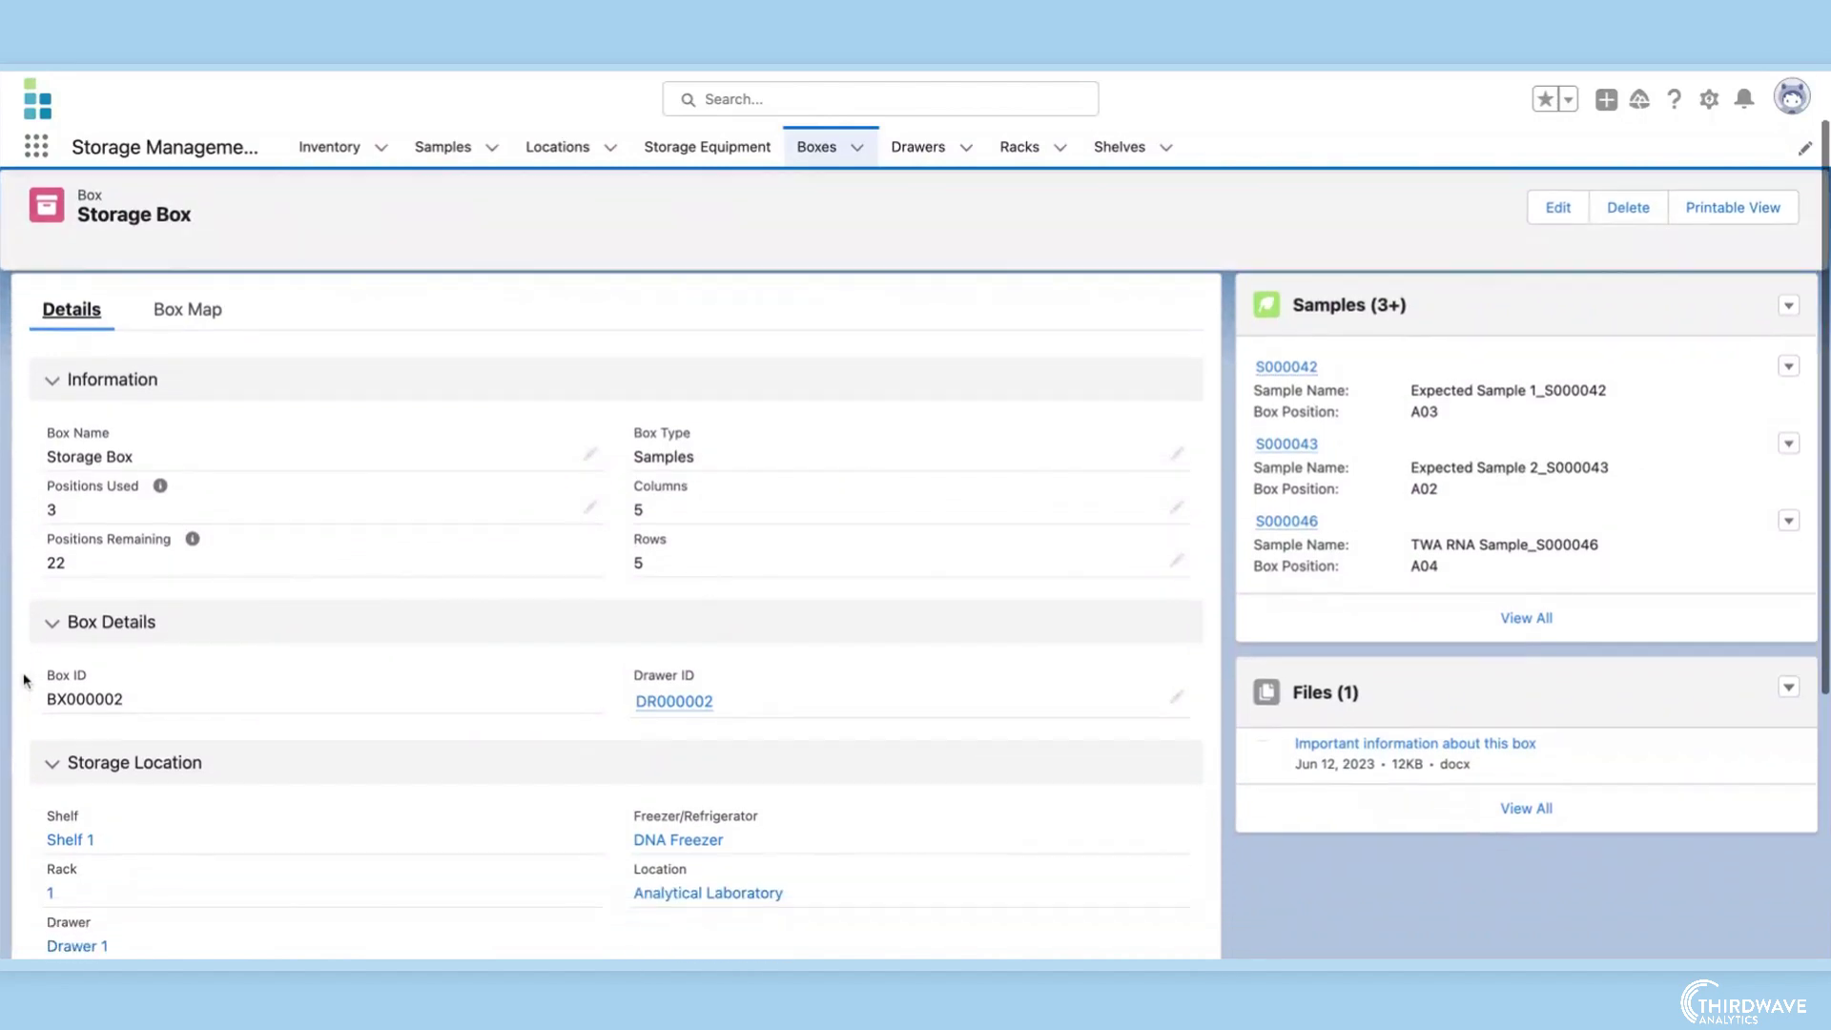
pyautogui.scroll(-2, 25, 682)
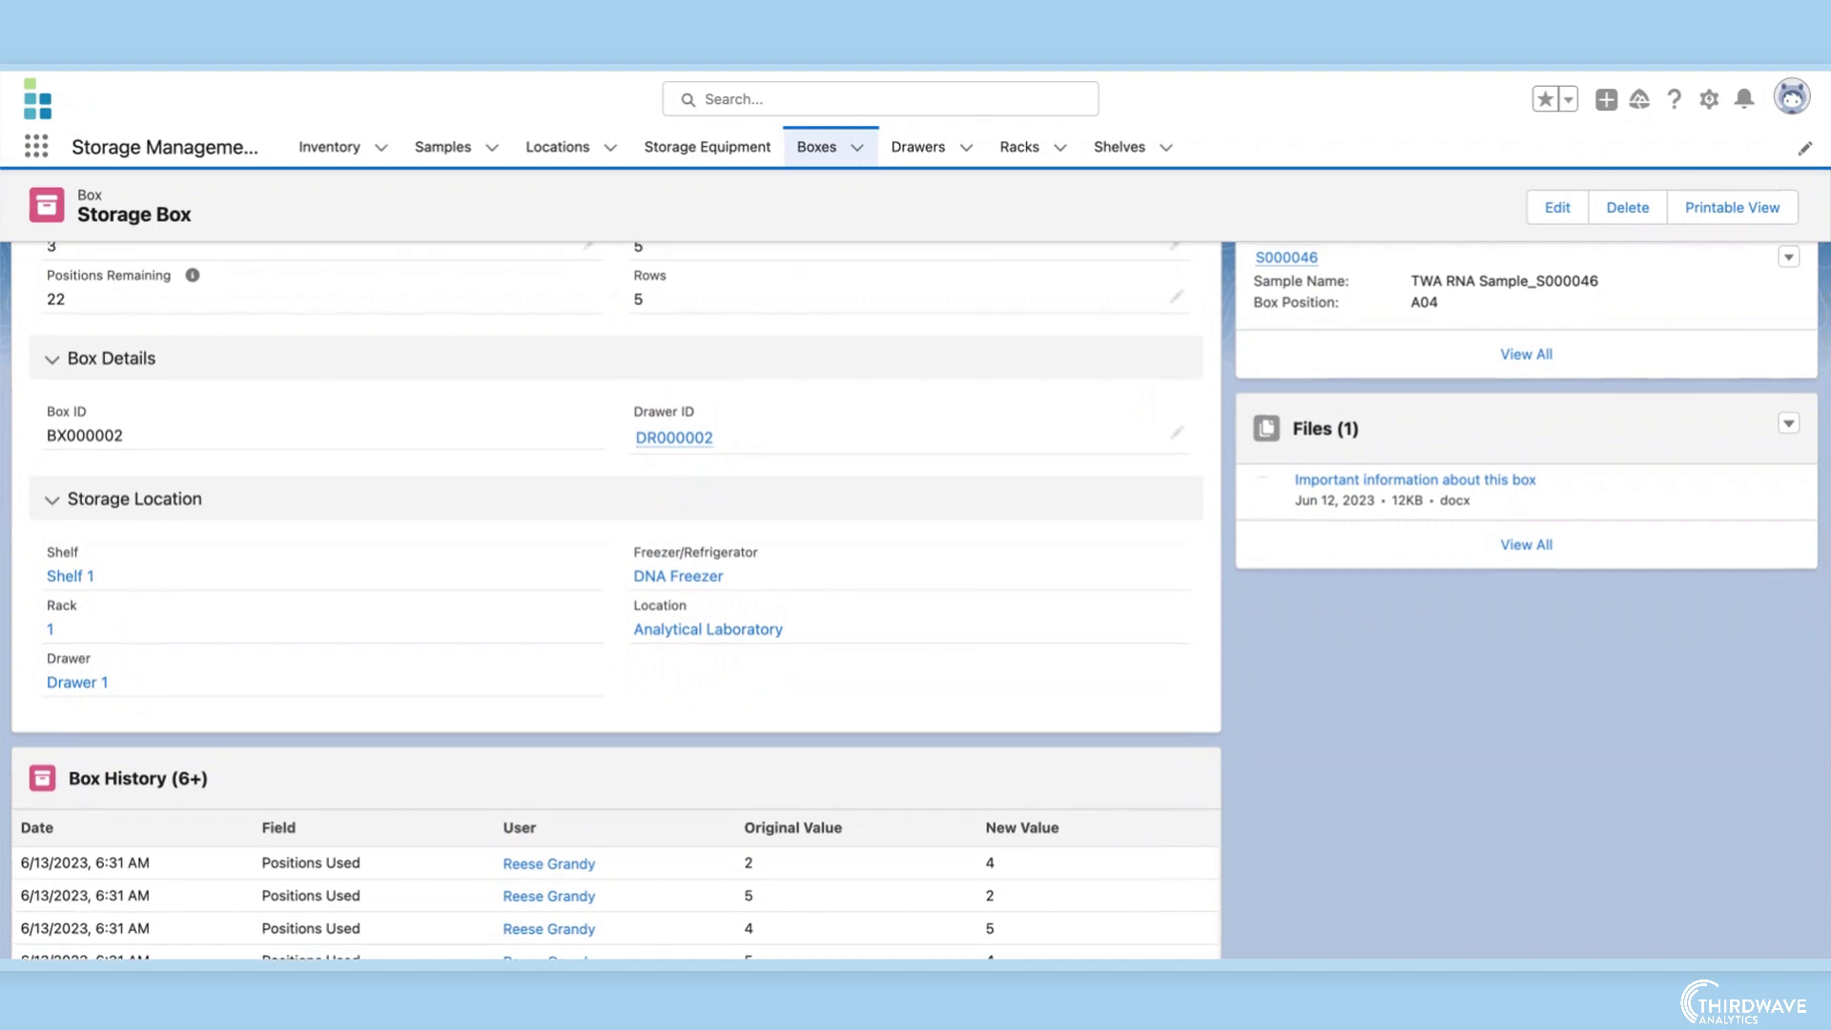
pyautogui.scroll(5, 915, 563)
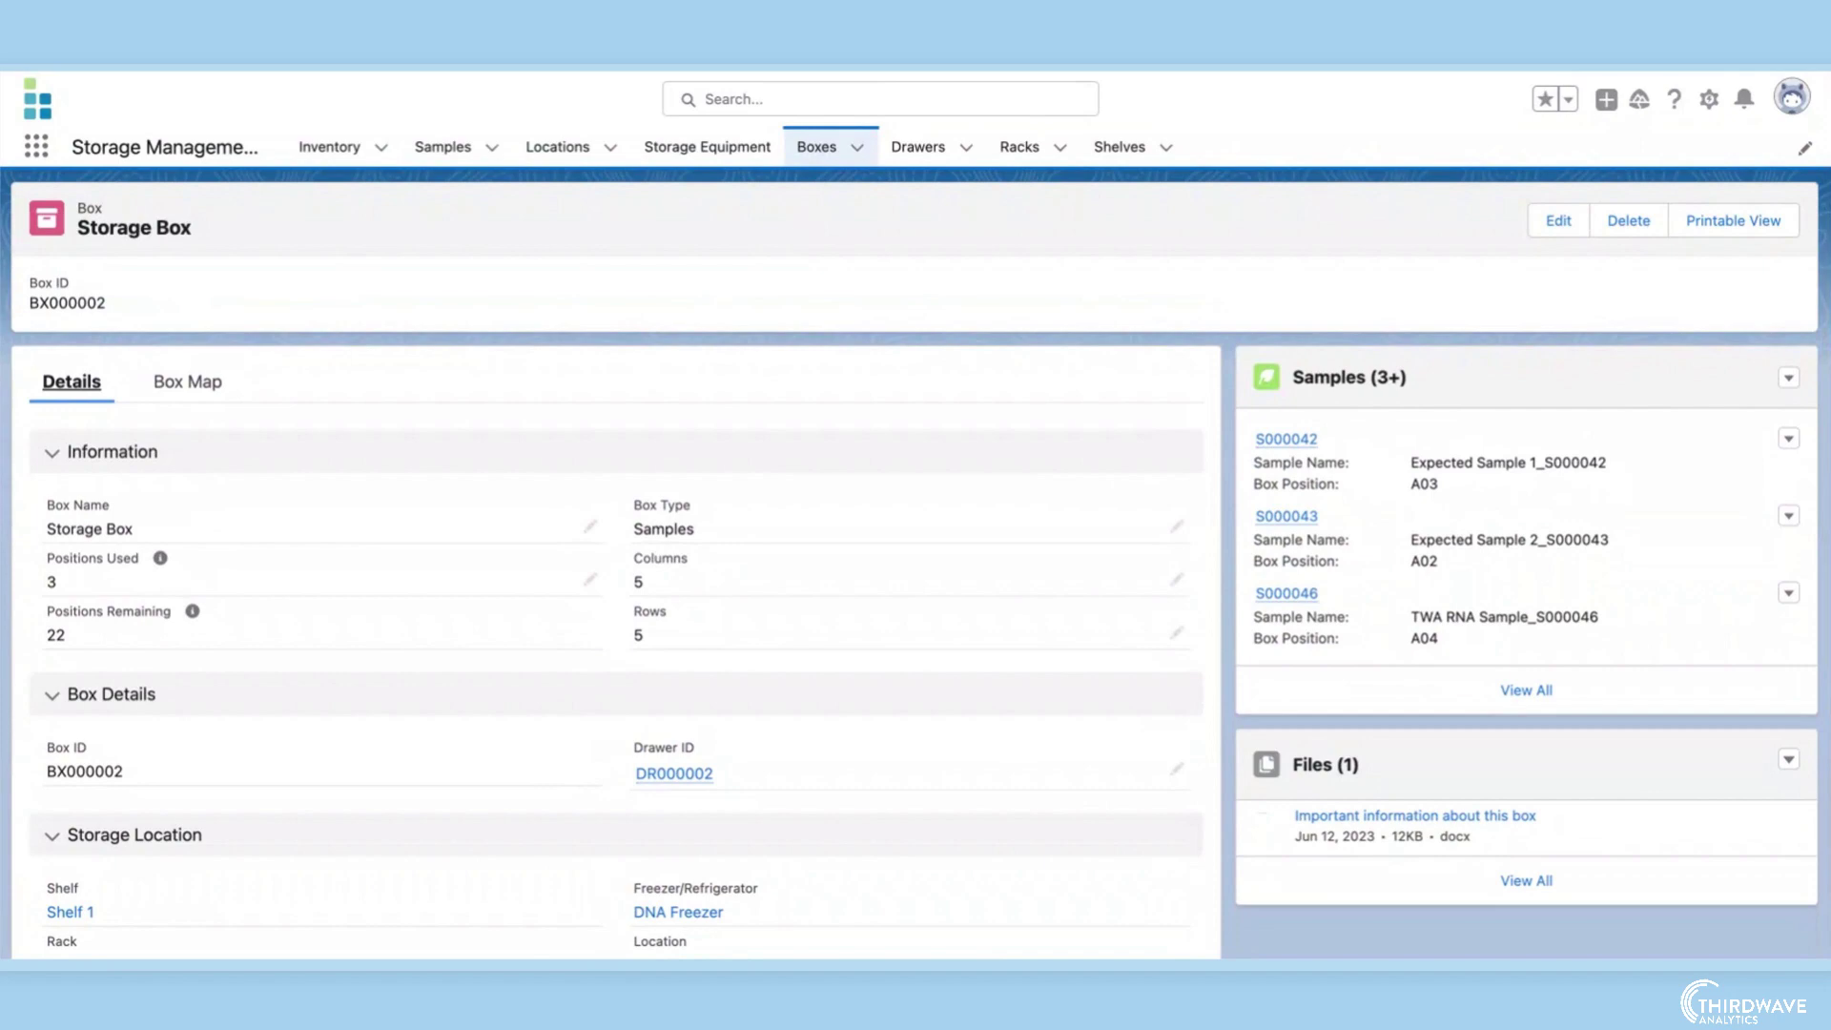
# Step: Start a new box named 'TWA Box' of type Samples with 5 columns and 5 rows
pyautogui.click(812, 155)
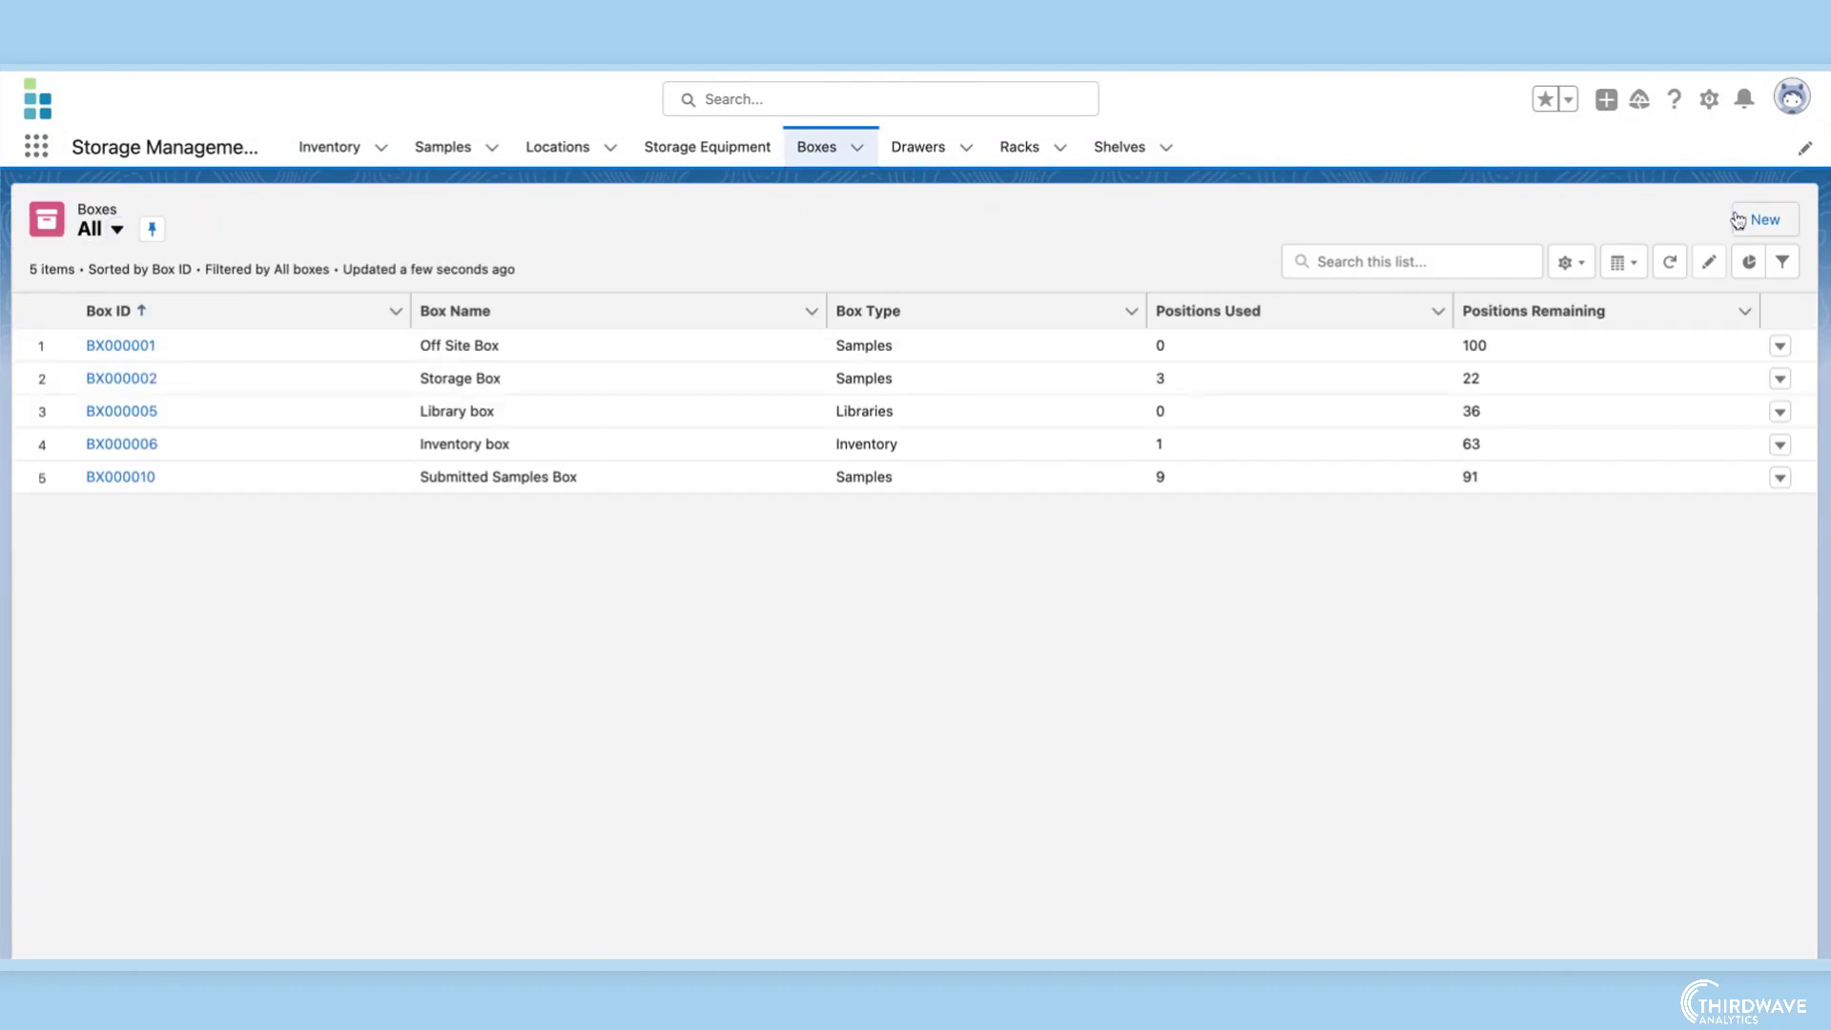
pyautogui.click(1737, 219)
pyautogui.write('T')
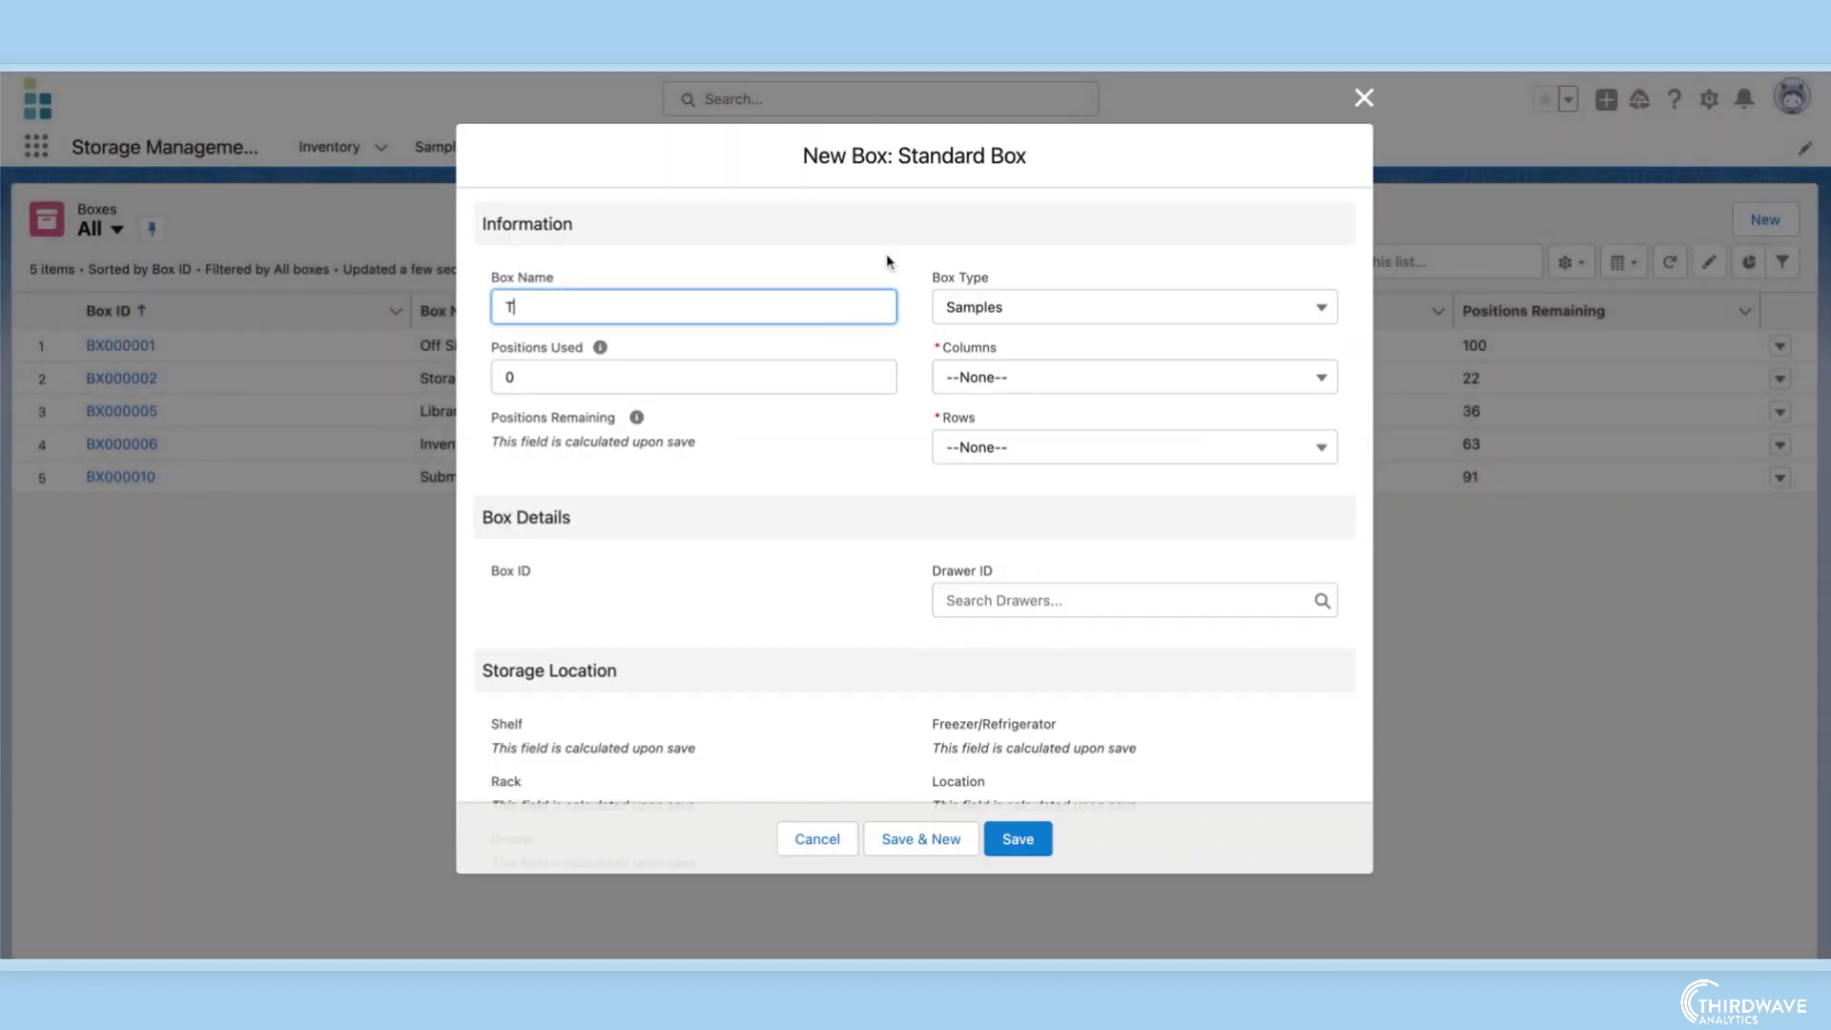
pyautogui.write('WA Box')
pyautogui.click(1314, 306)
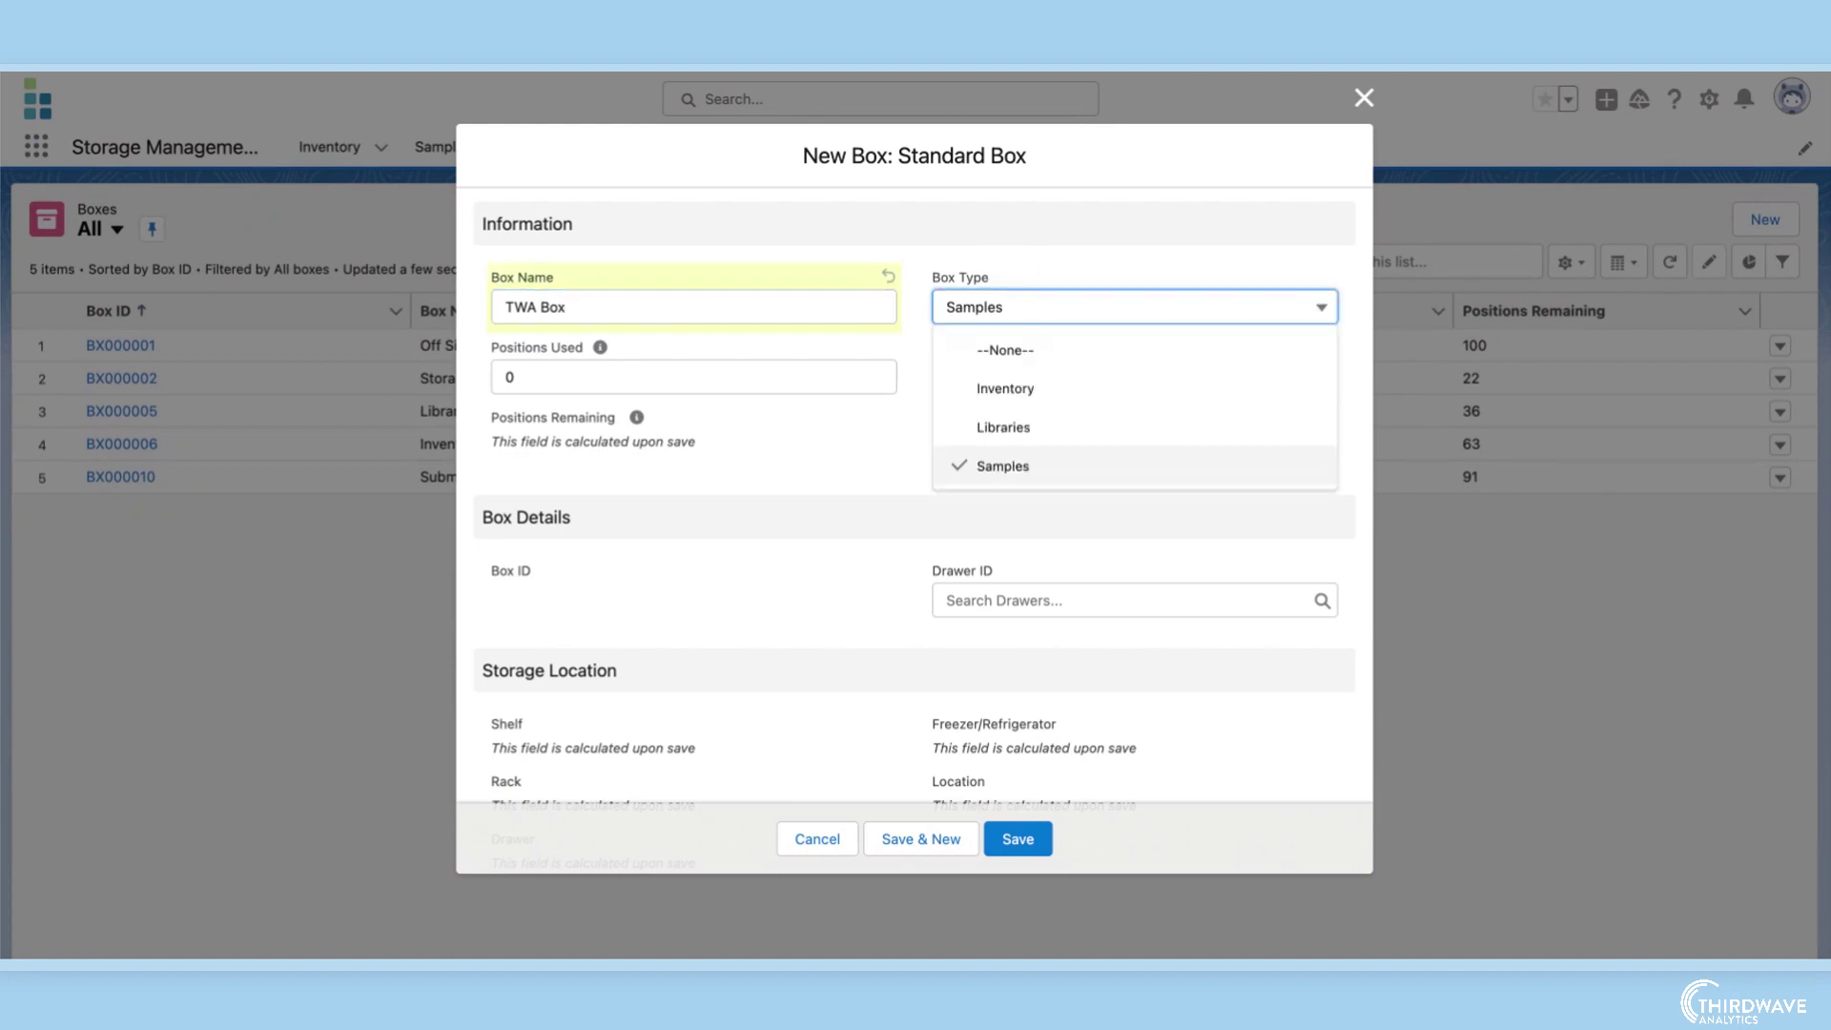
pyautogui.click(1261, 467)
pyautogui.click(1239, 382)
pyautogui.click(1184, 513)
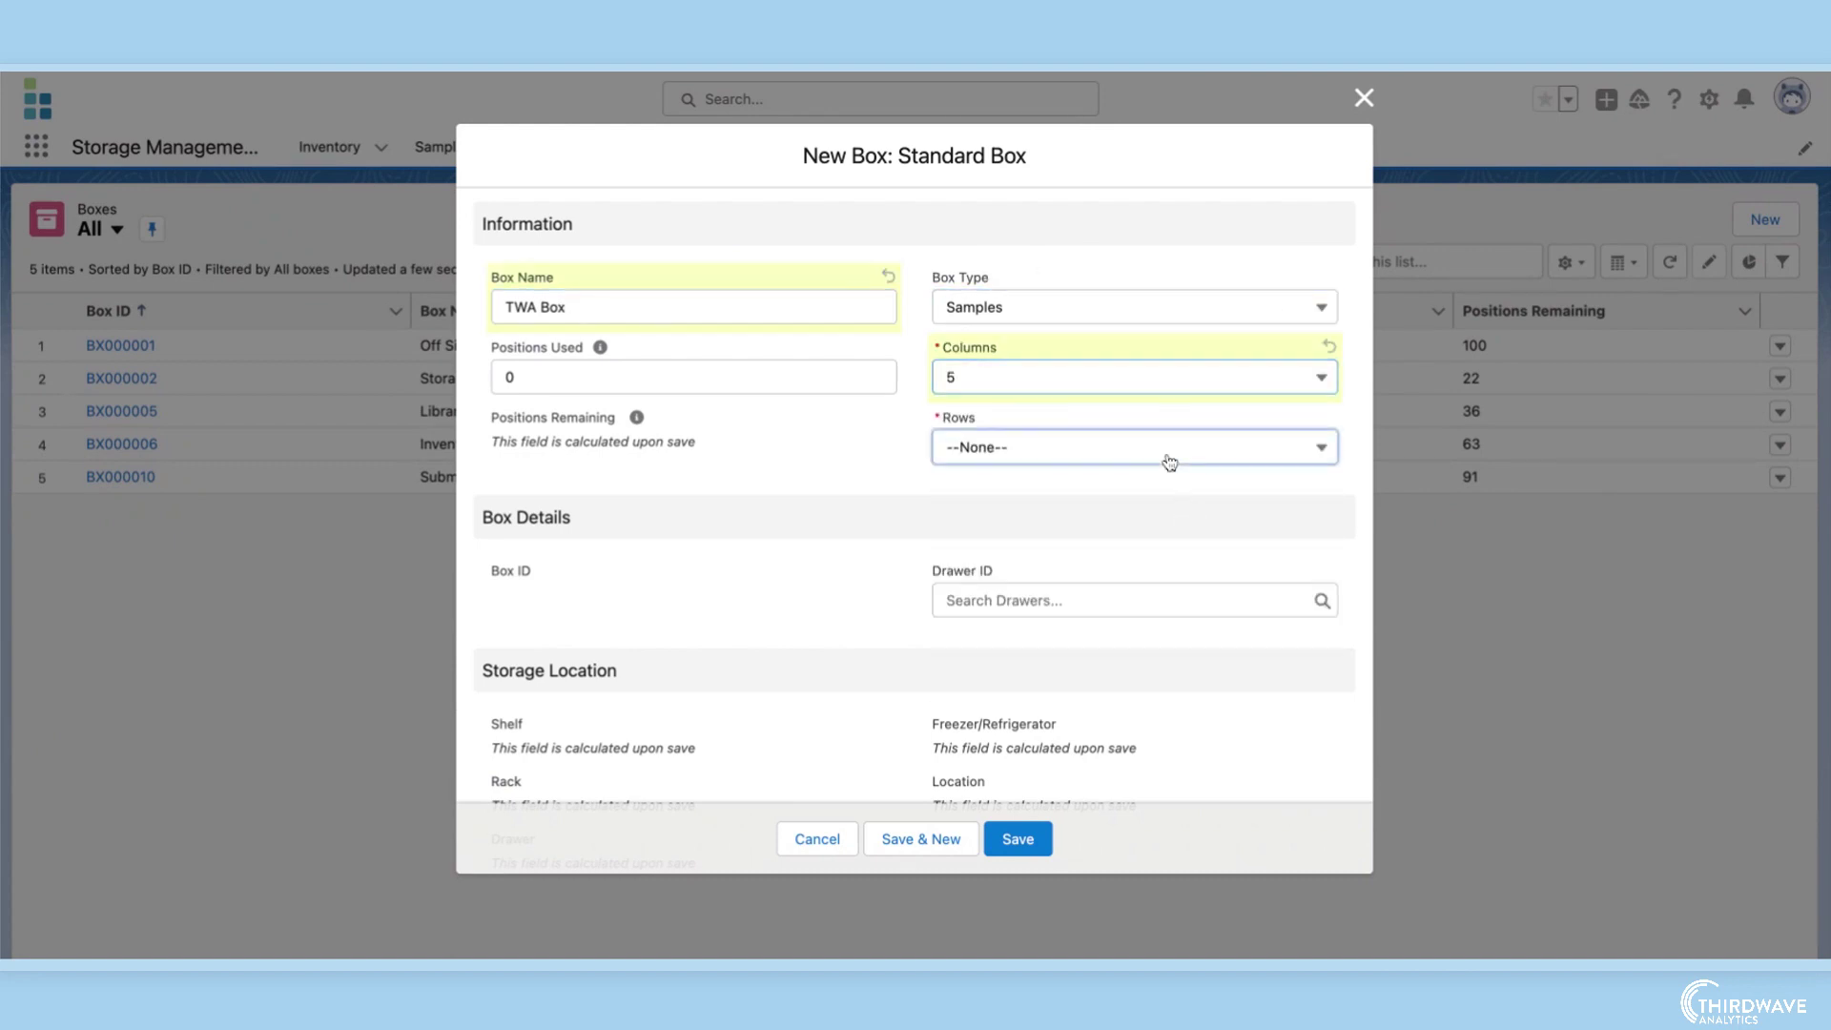
pyautogui.click(1164, 450)
pyautogui.click(1128, 572)
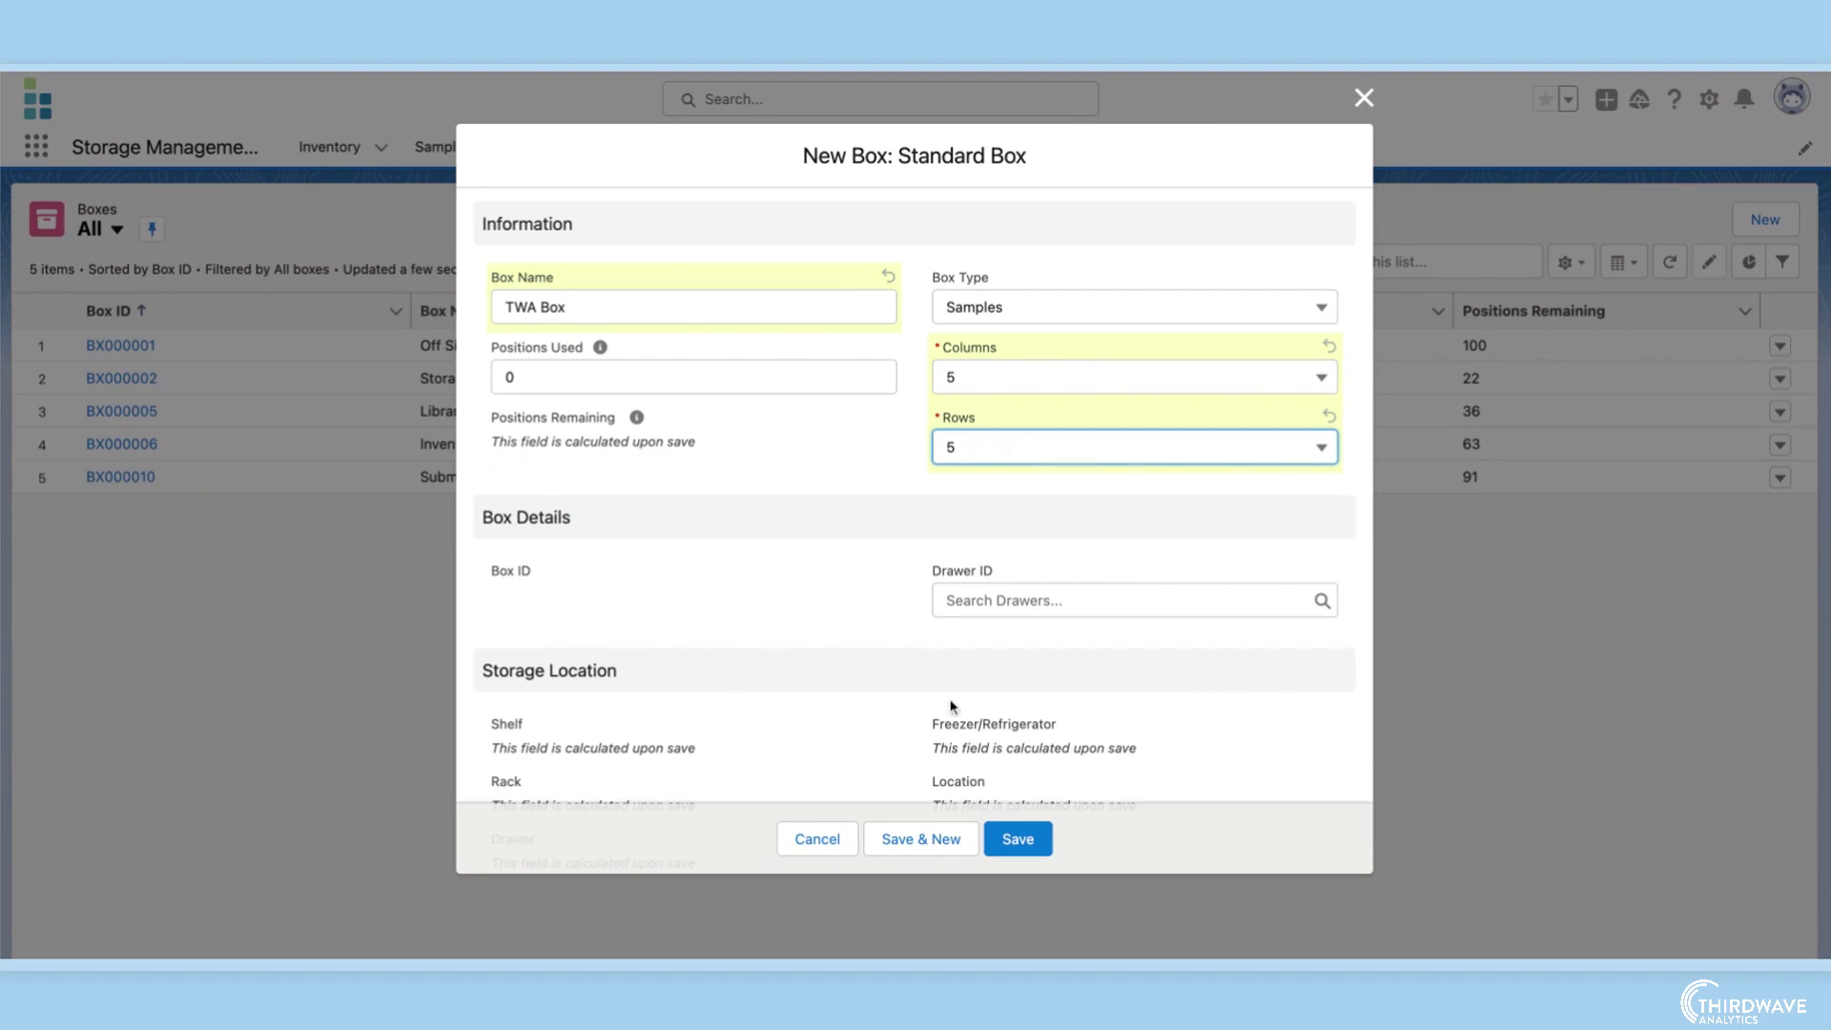
# Step: Assign the box to drawer DR000002 and save the record
pyautogui.scroll(-3, 923, 742)
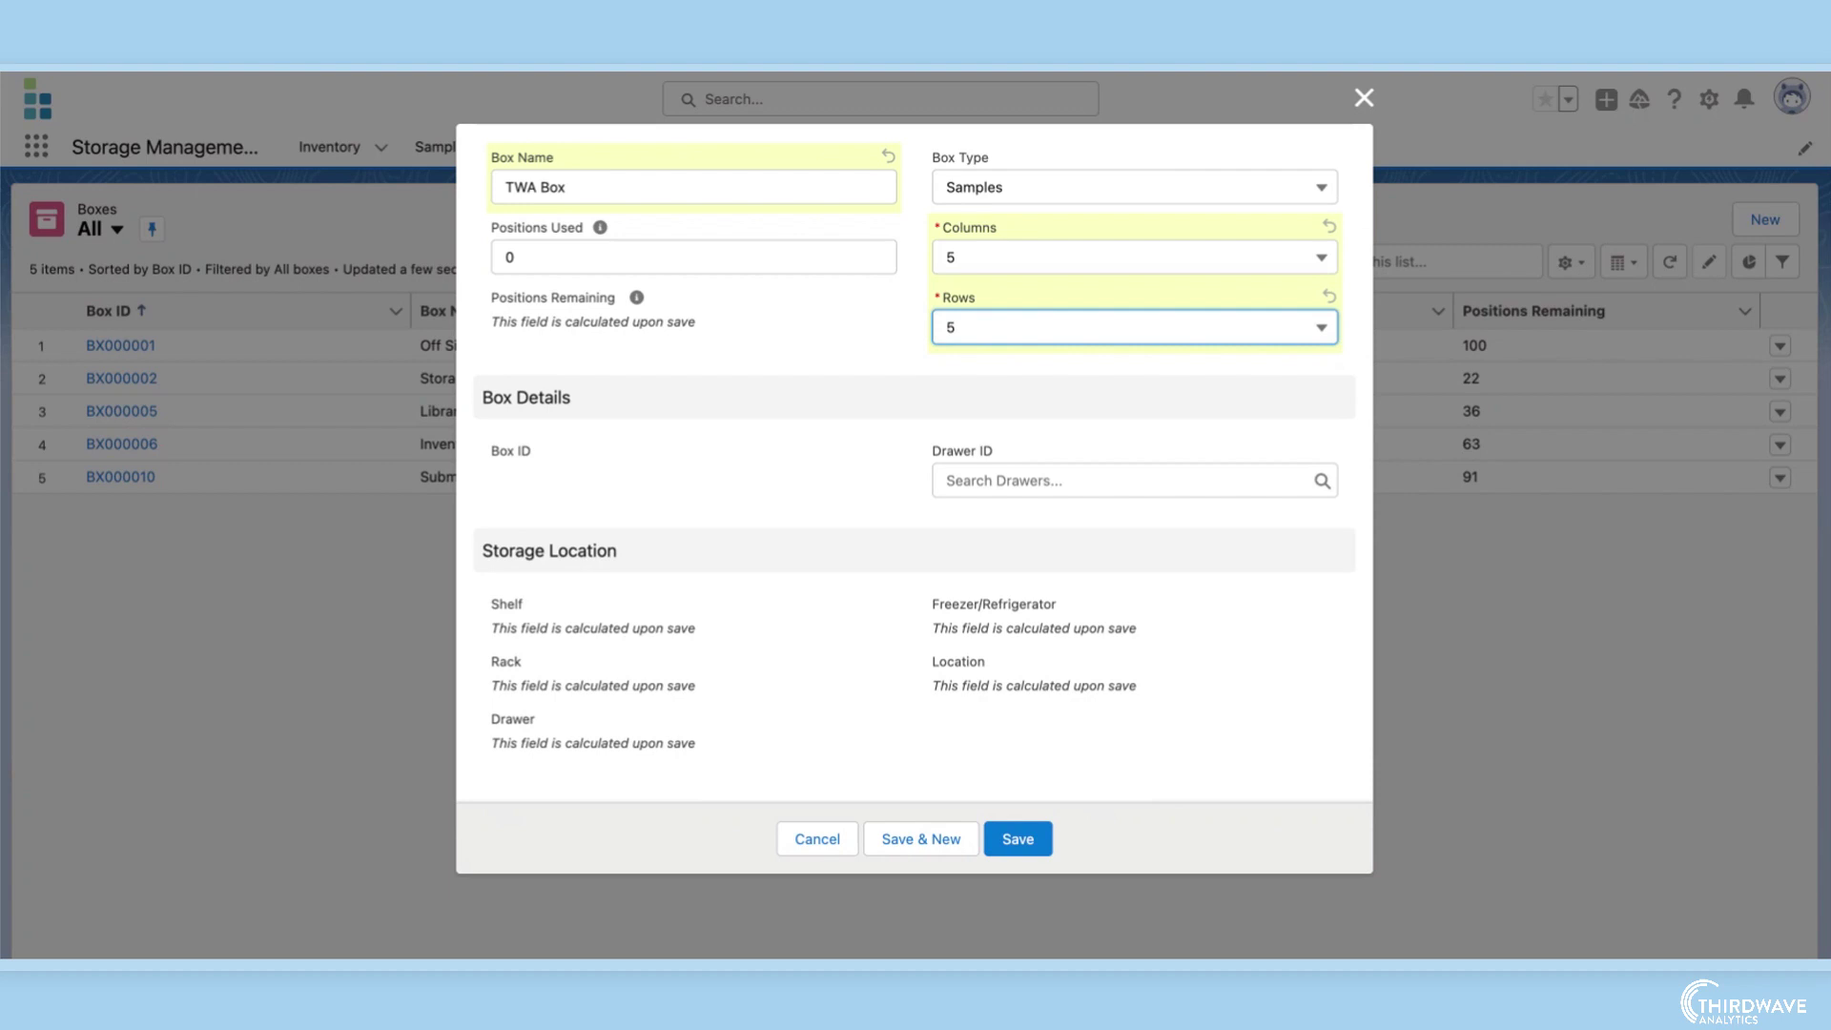
pyautogui.click(1047, 480)
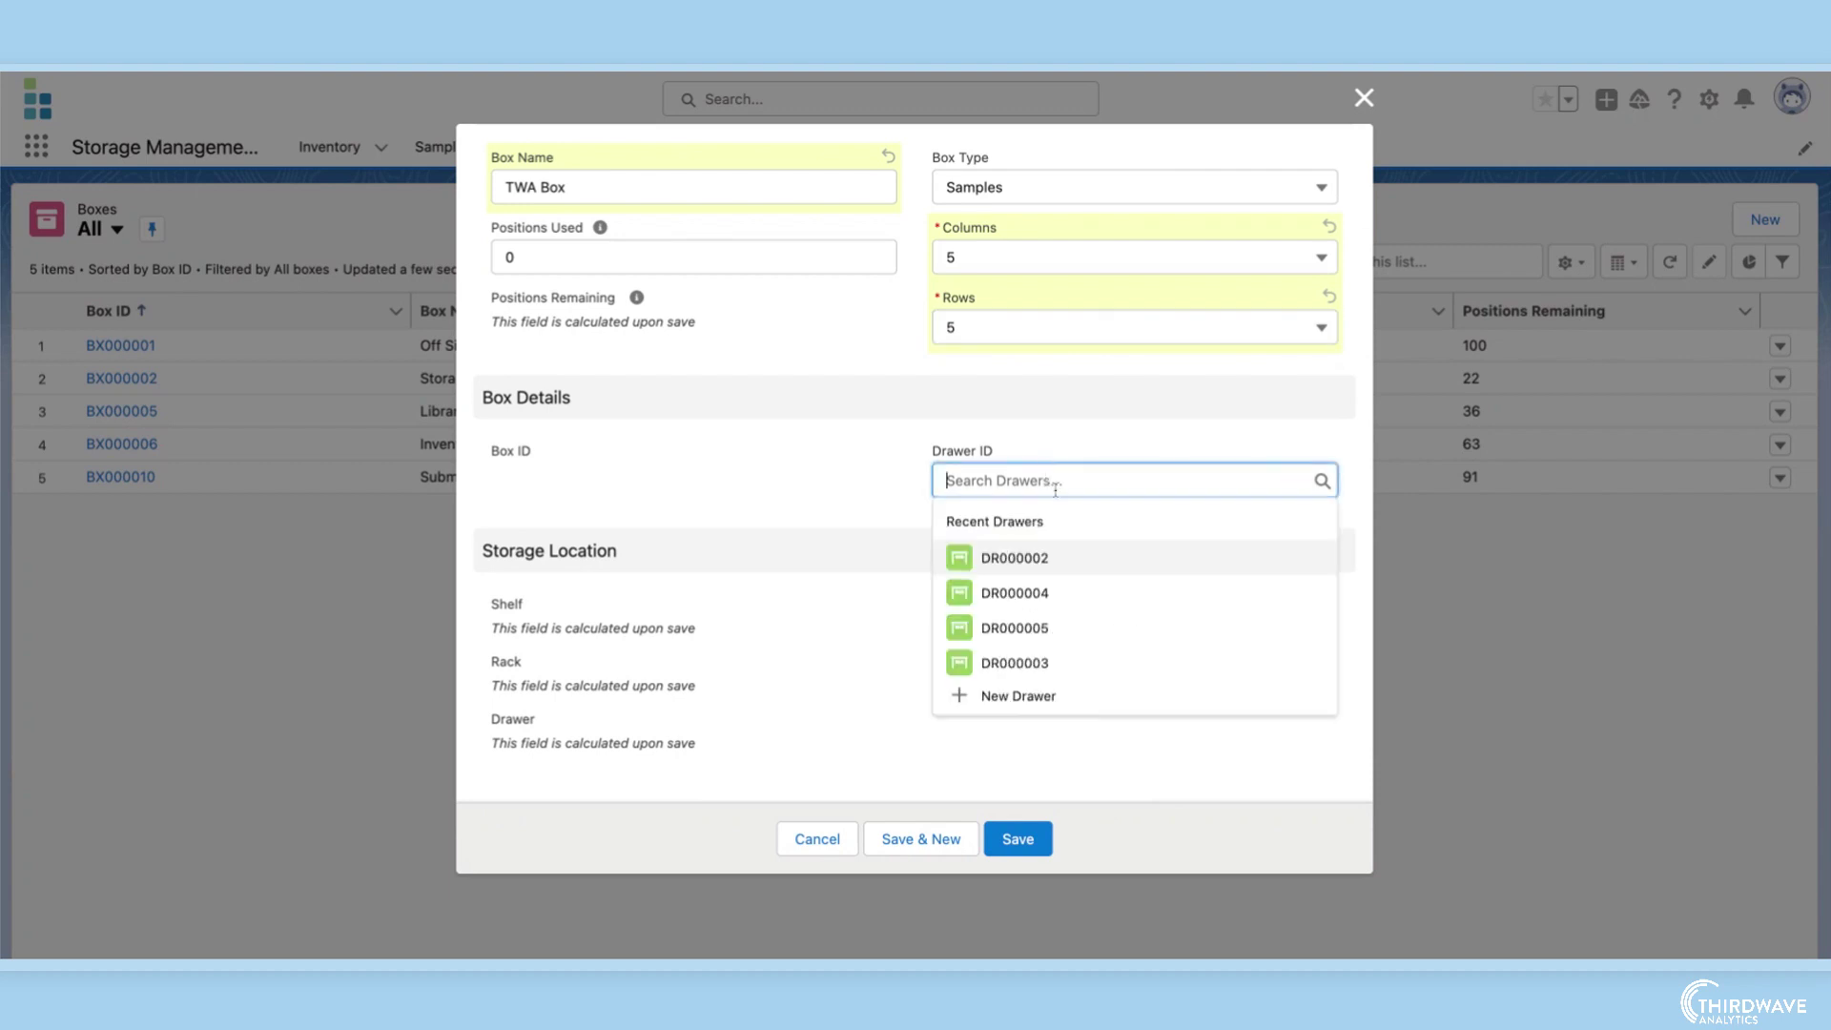
pyautogui.click(1059, 560)
pyautogui.click(1034, 839)
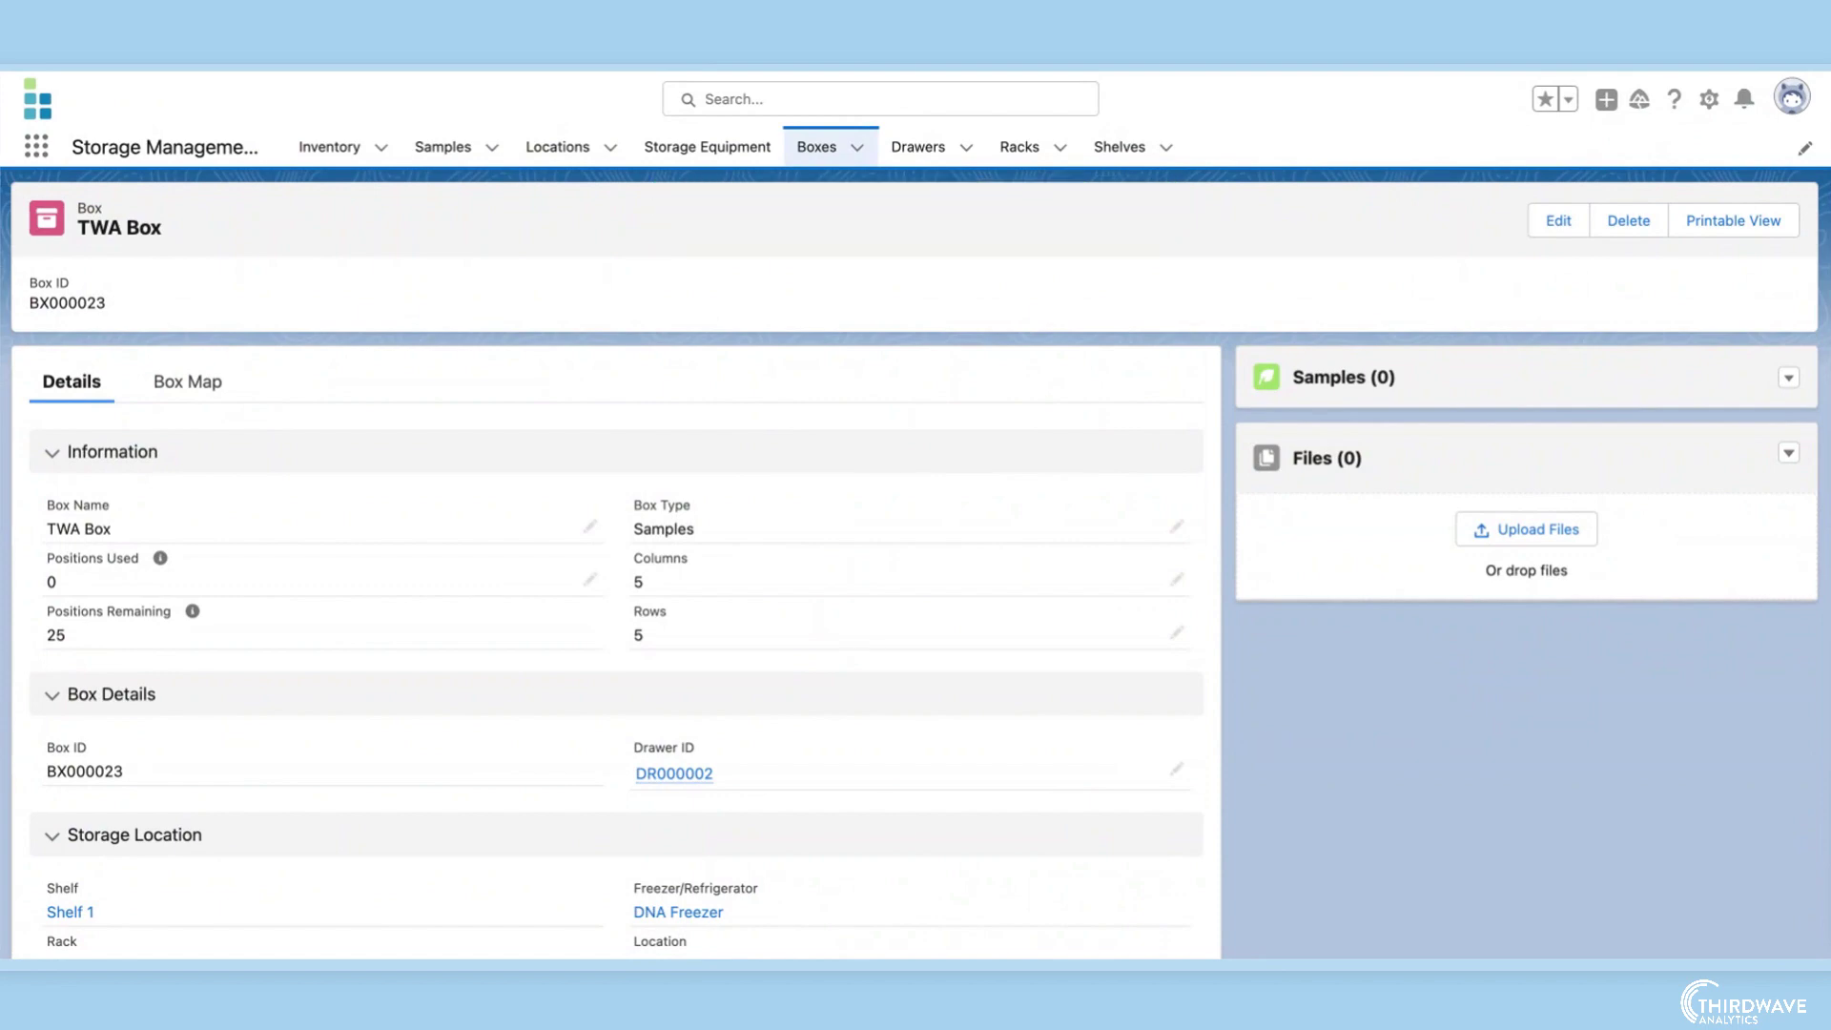
# Step: Review the TWA Box record's Box History, showing 1 position used and 24 remaining
pyautogui.scroll(-3, 915, 572)
# Step: Use Edit Object to reach the Box object's Fields & Relationships list
pyautogui.click(1709, 101)
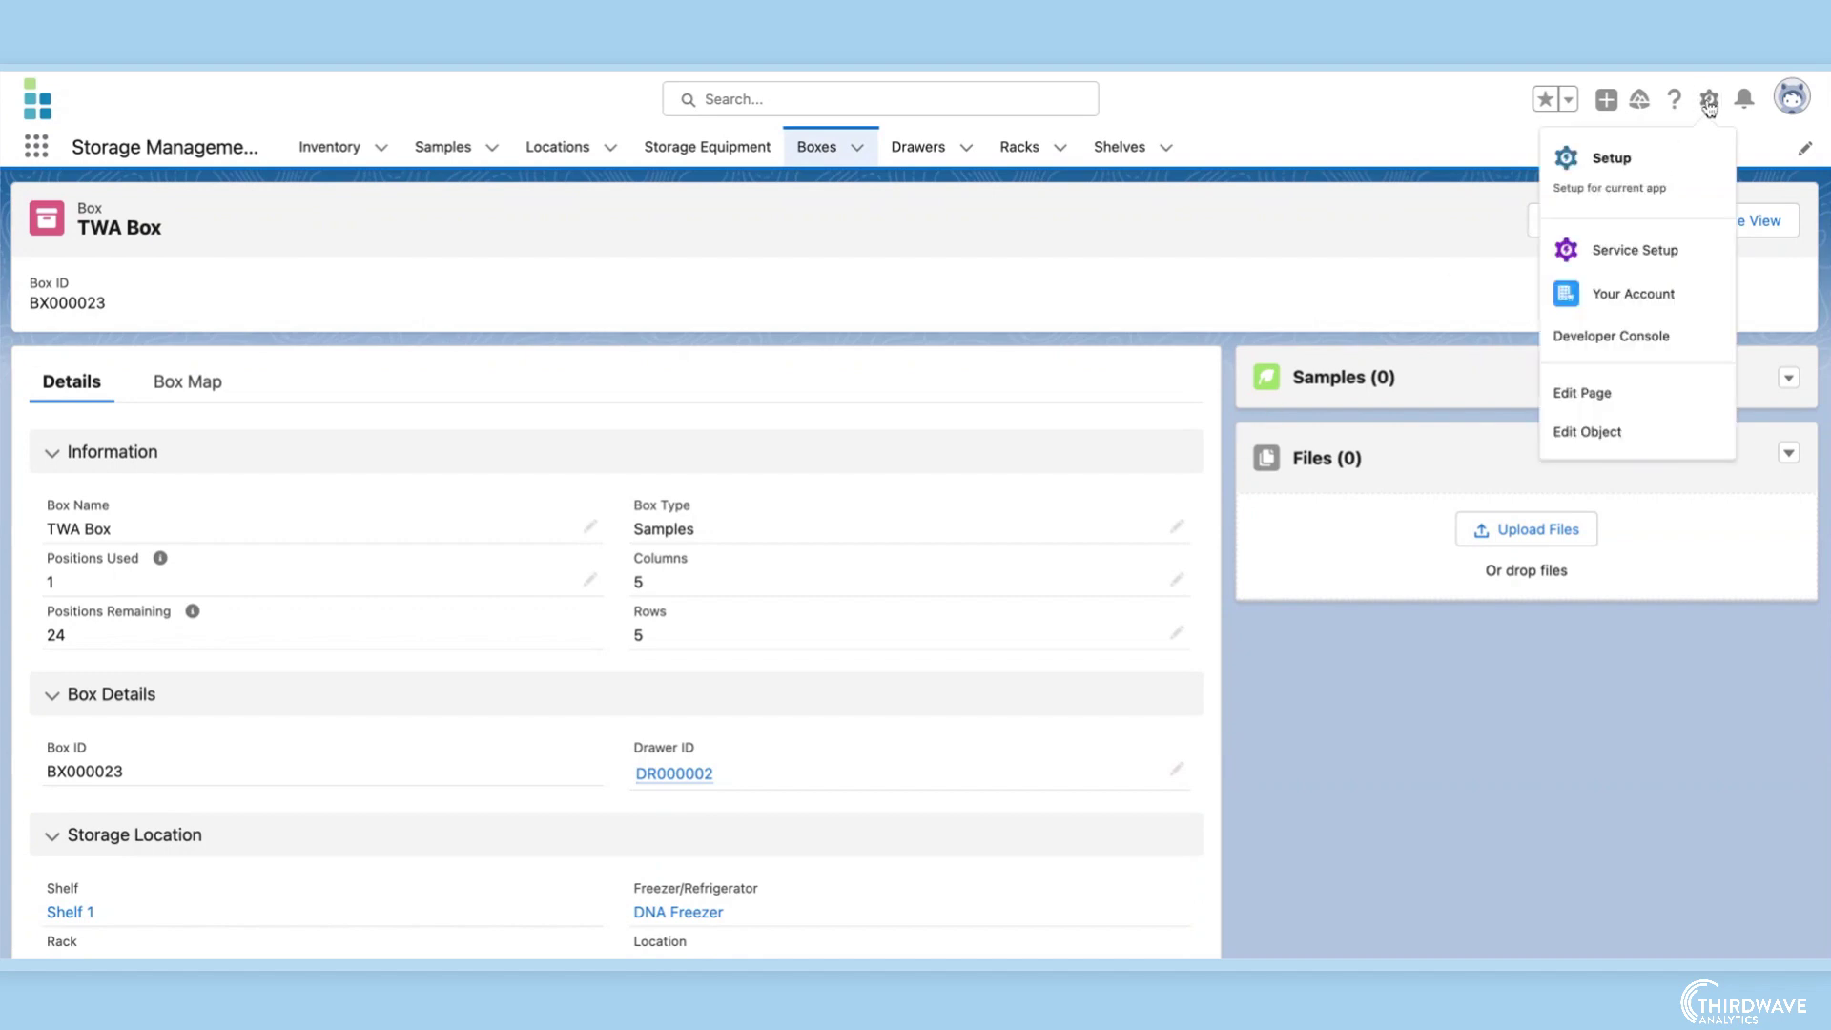
pyautogui.click(1664, 443)
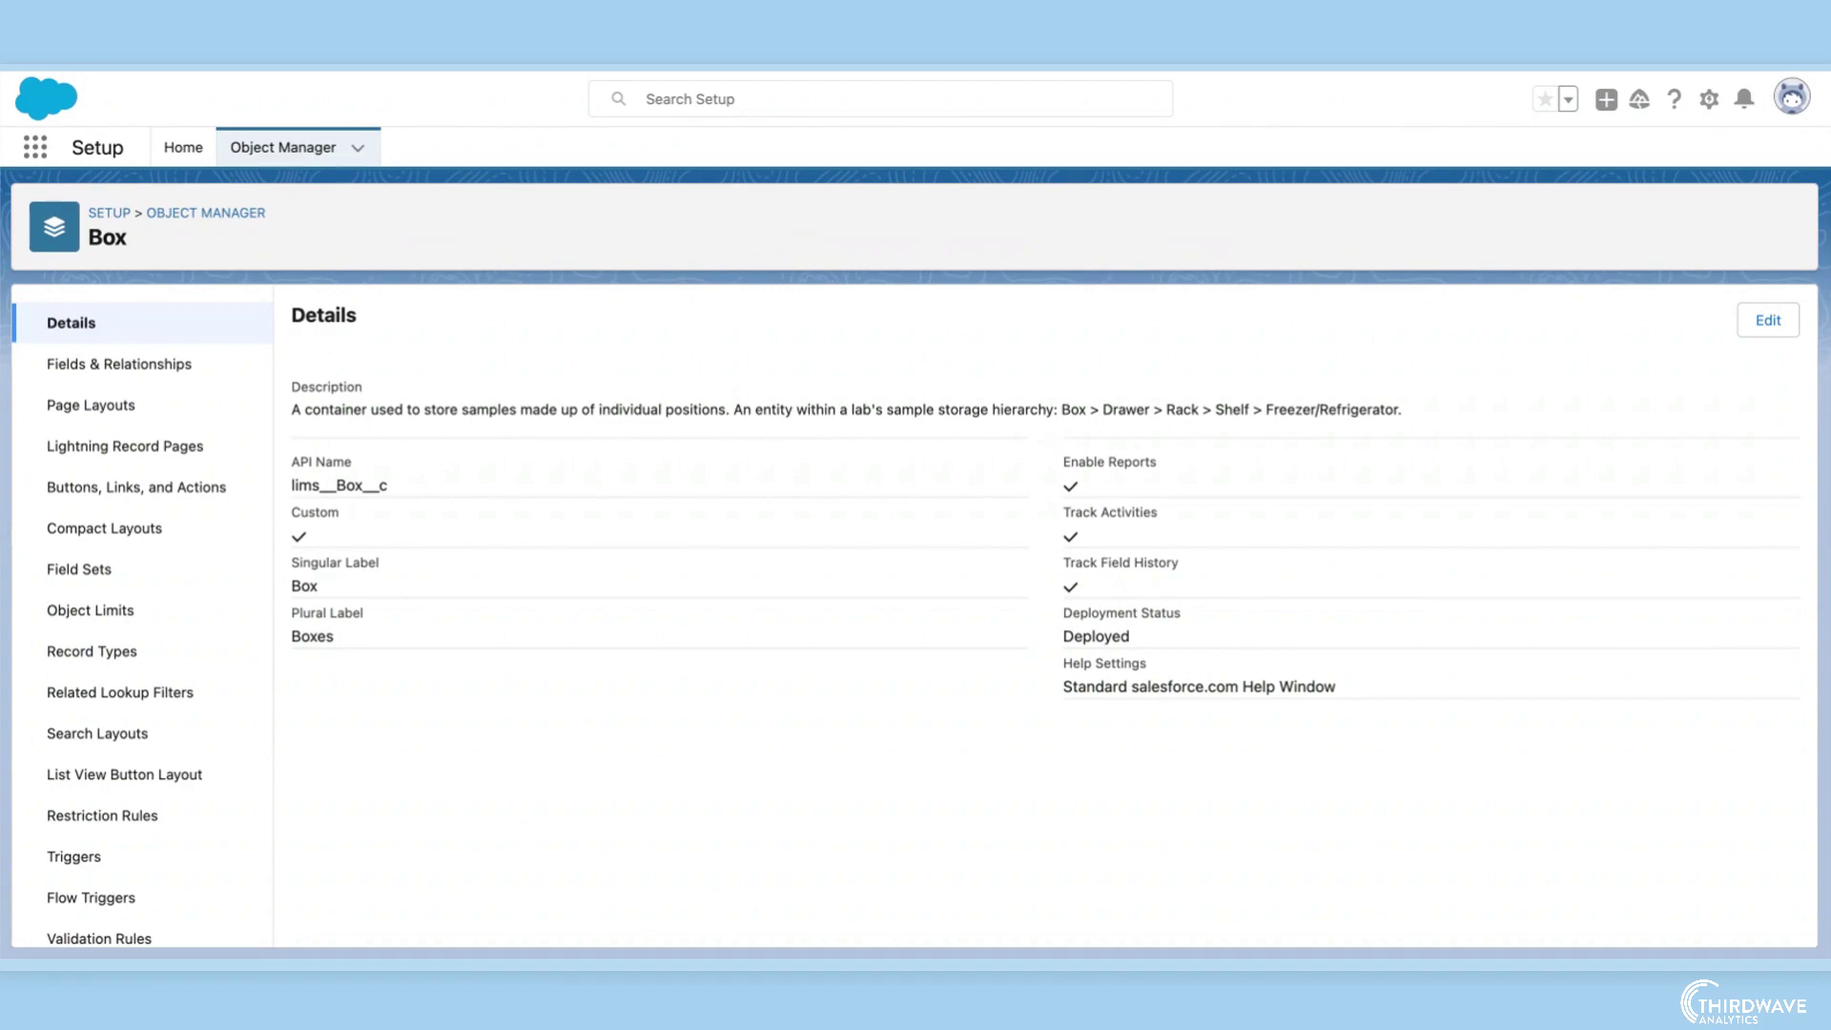
pyautogui.click(214, 383)
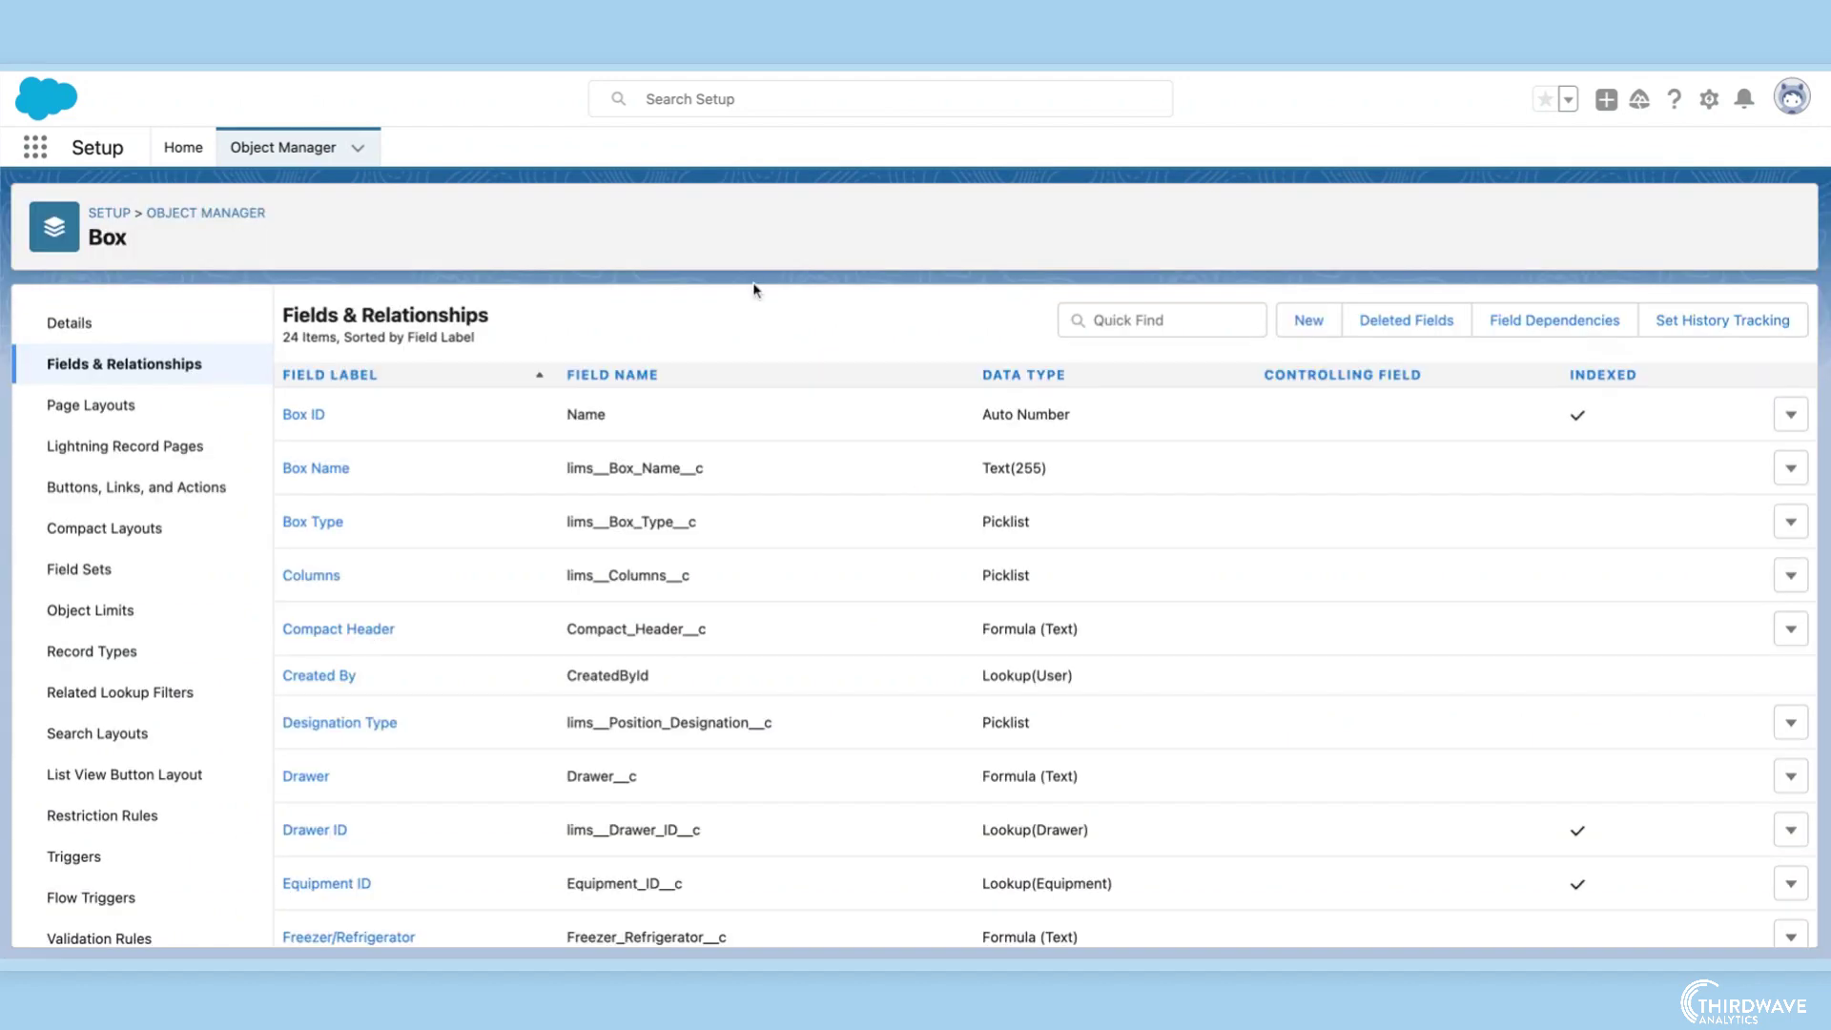
# Step: Start a new custom field on Box and select Picklist as its data type
pyautogui.click(1297, 322)
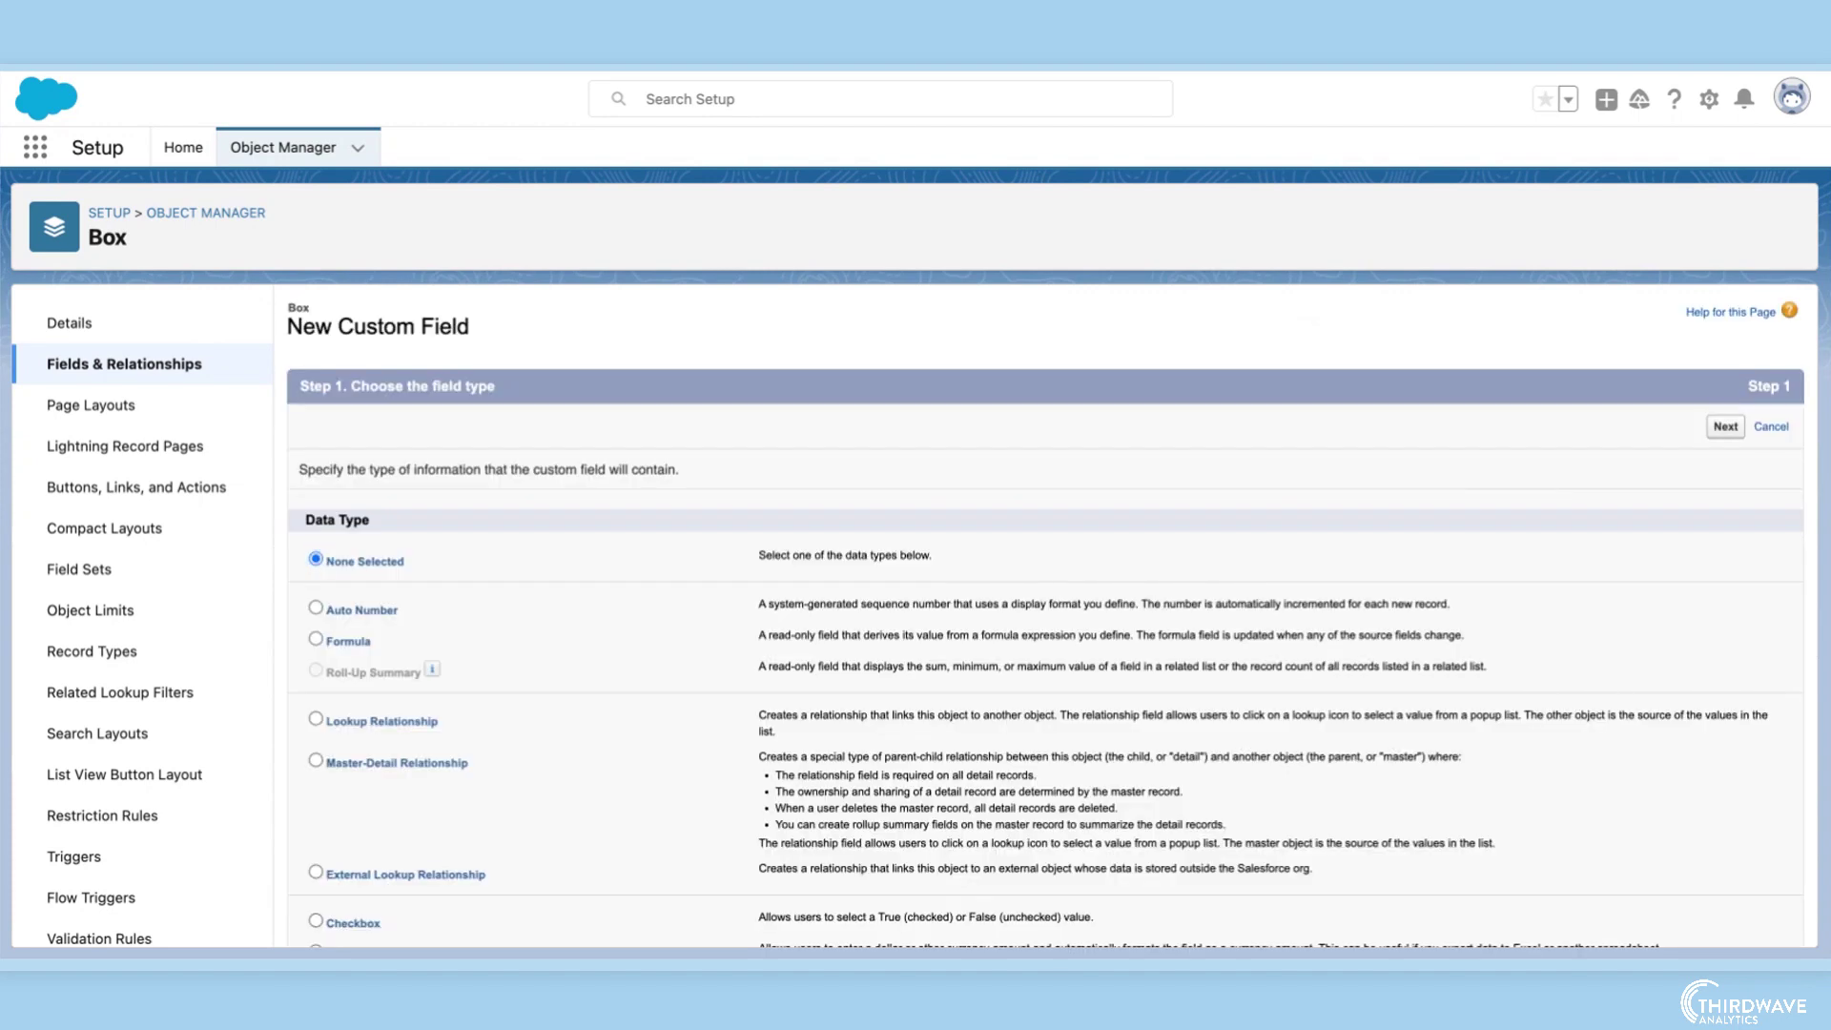
pyautogui.scroll(-3, 739, 639)
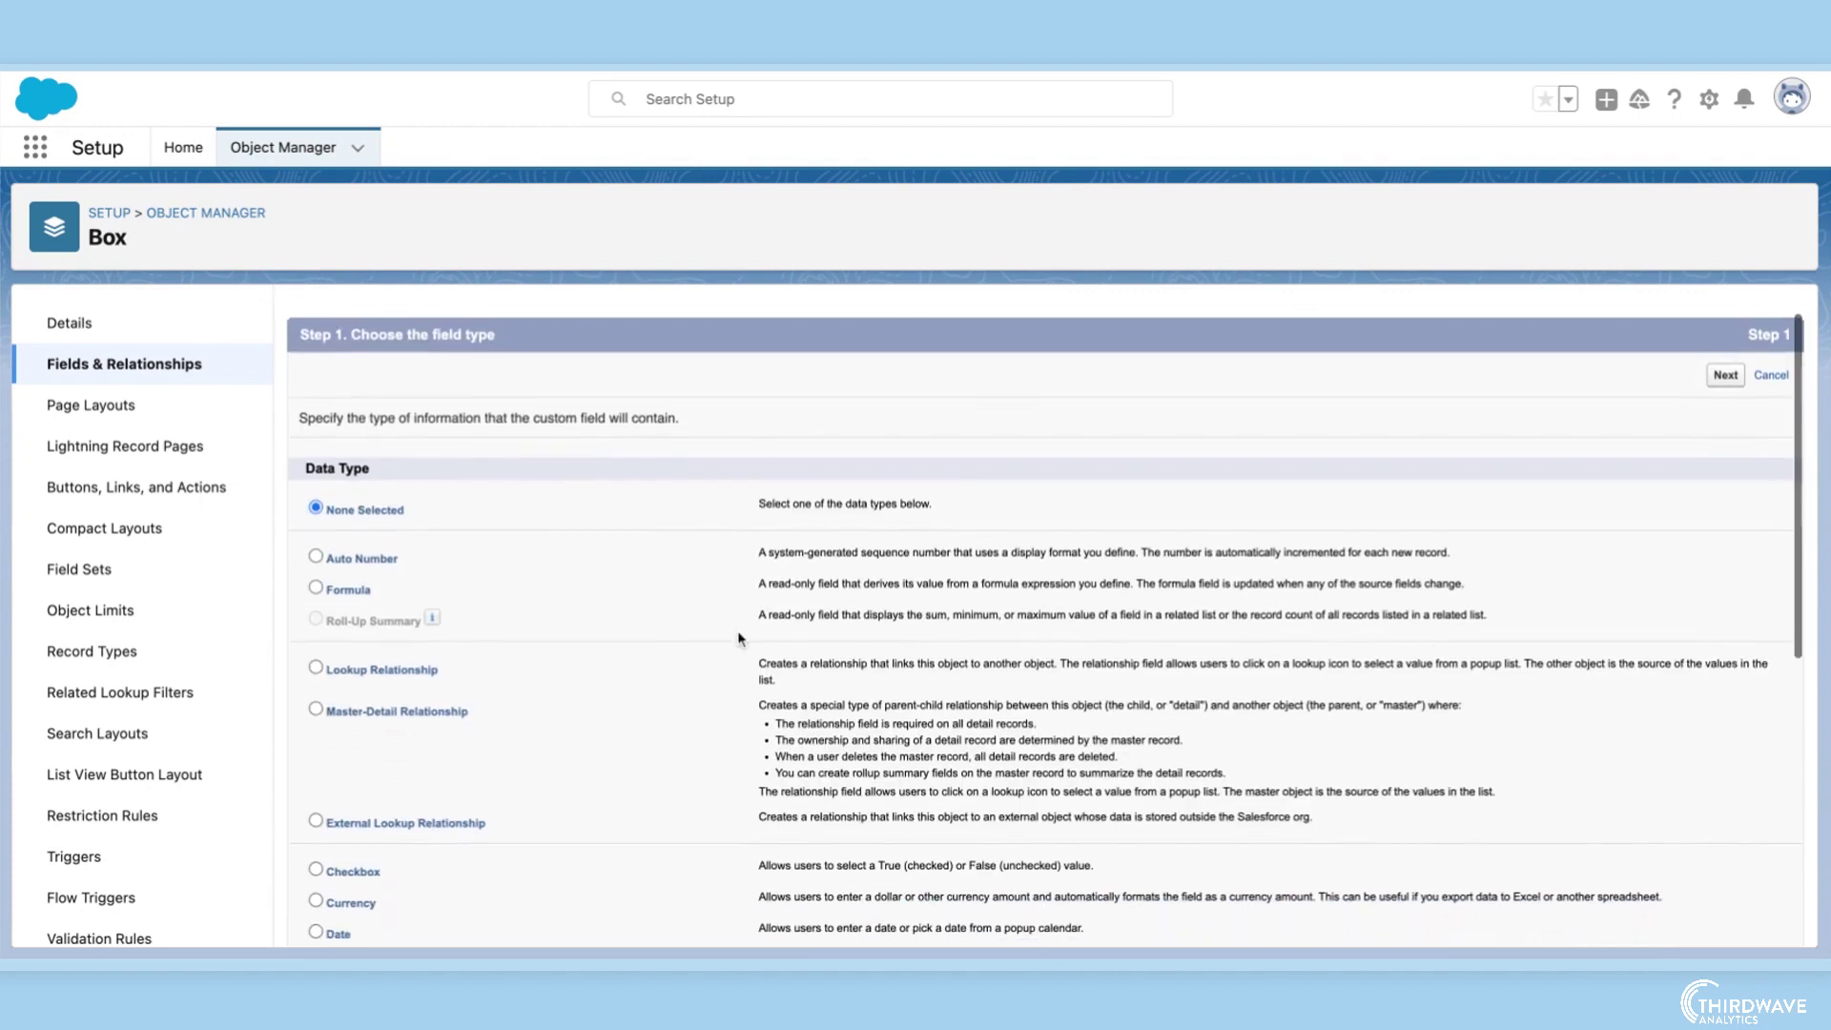
pyautogui.scroll(-3, 739, 639)
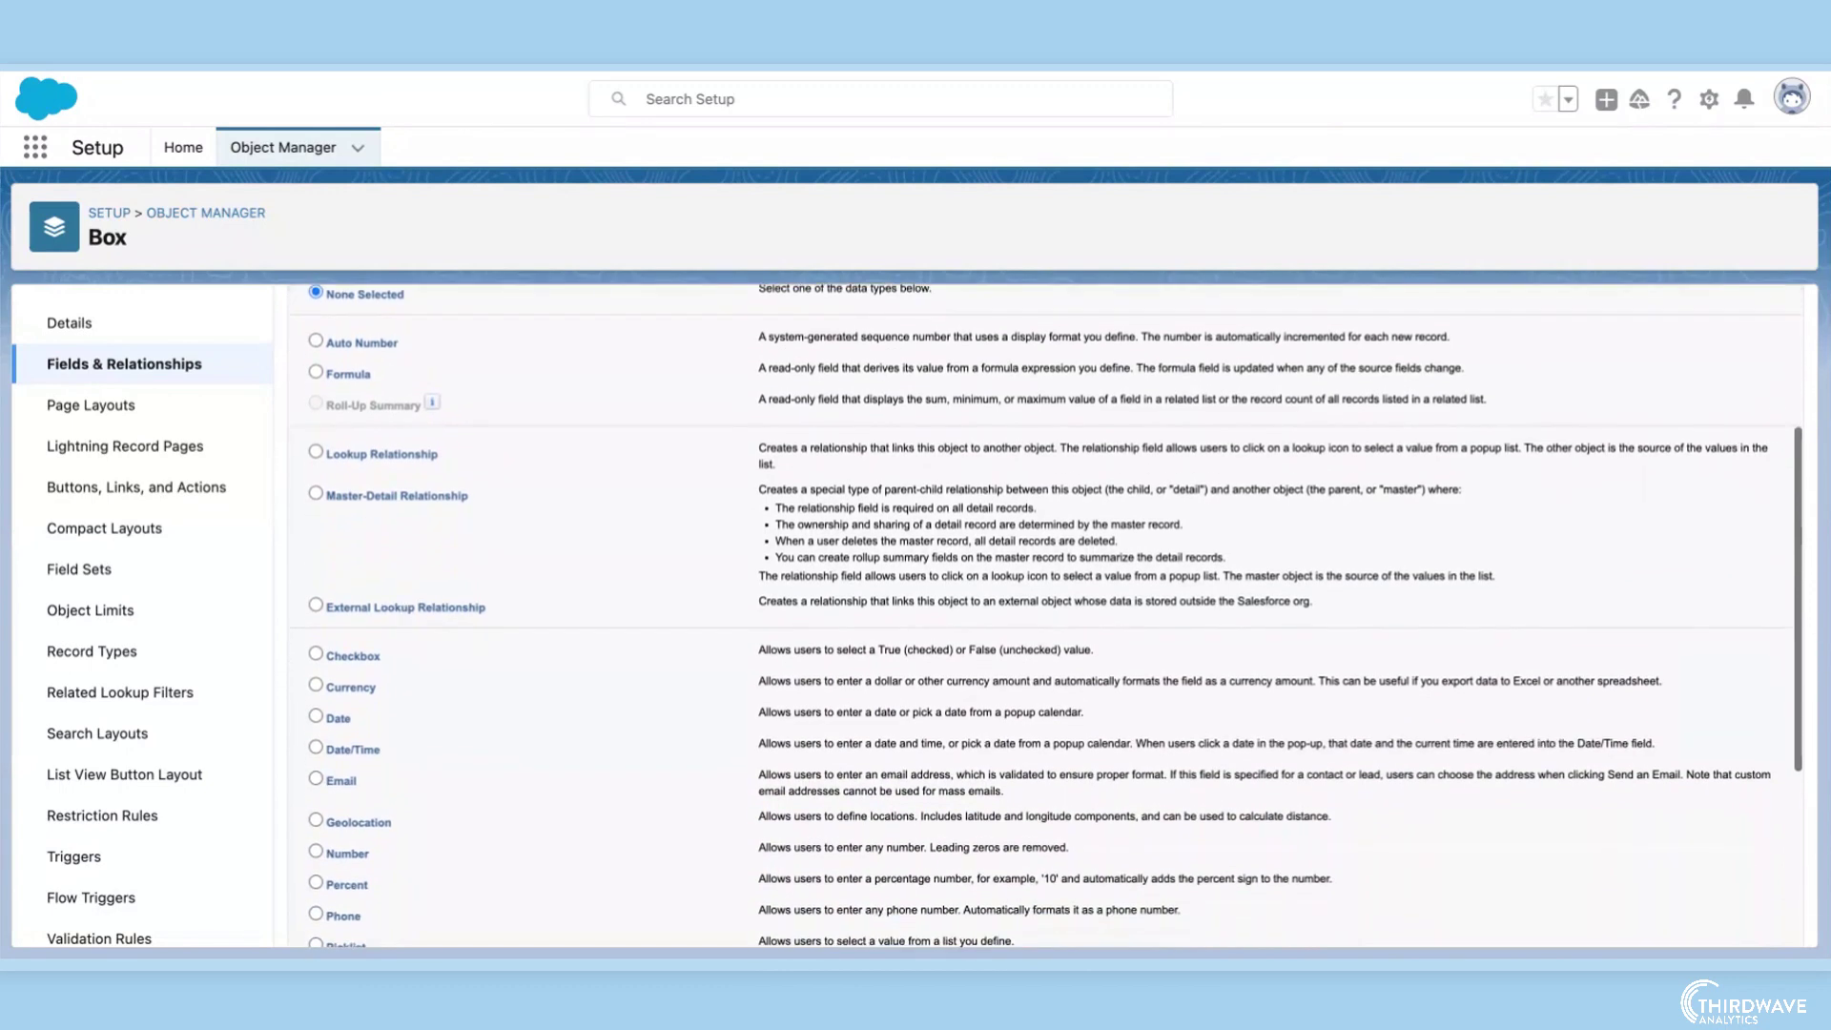
pyautogui.scroll(-2, 1045, 618)
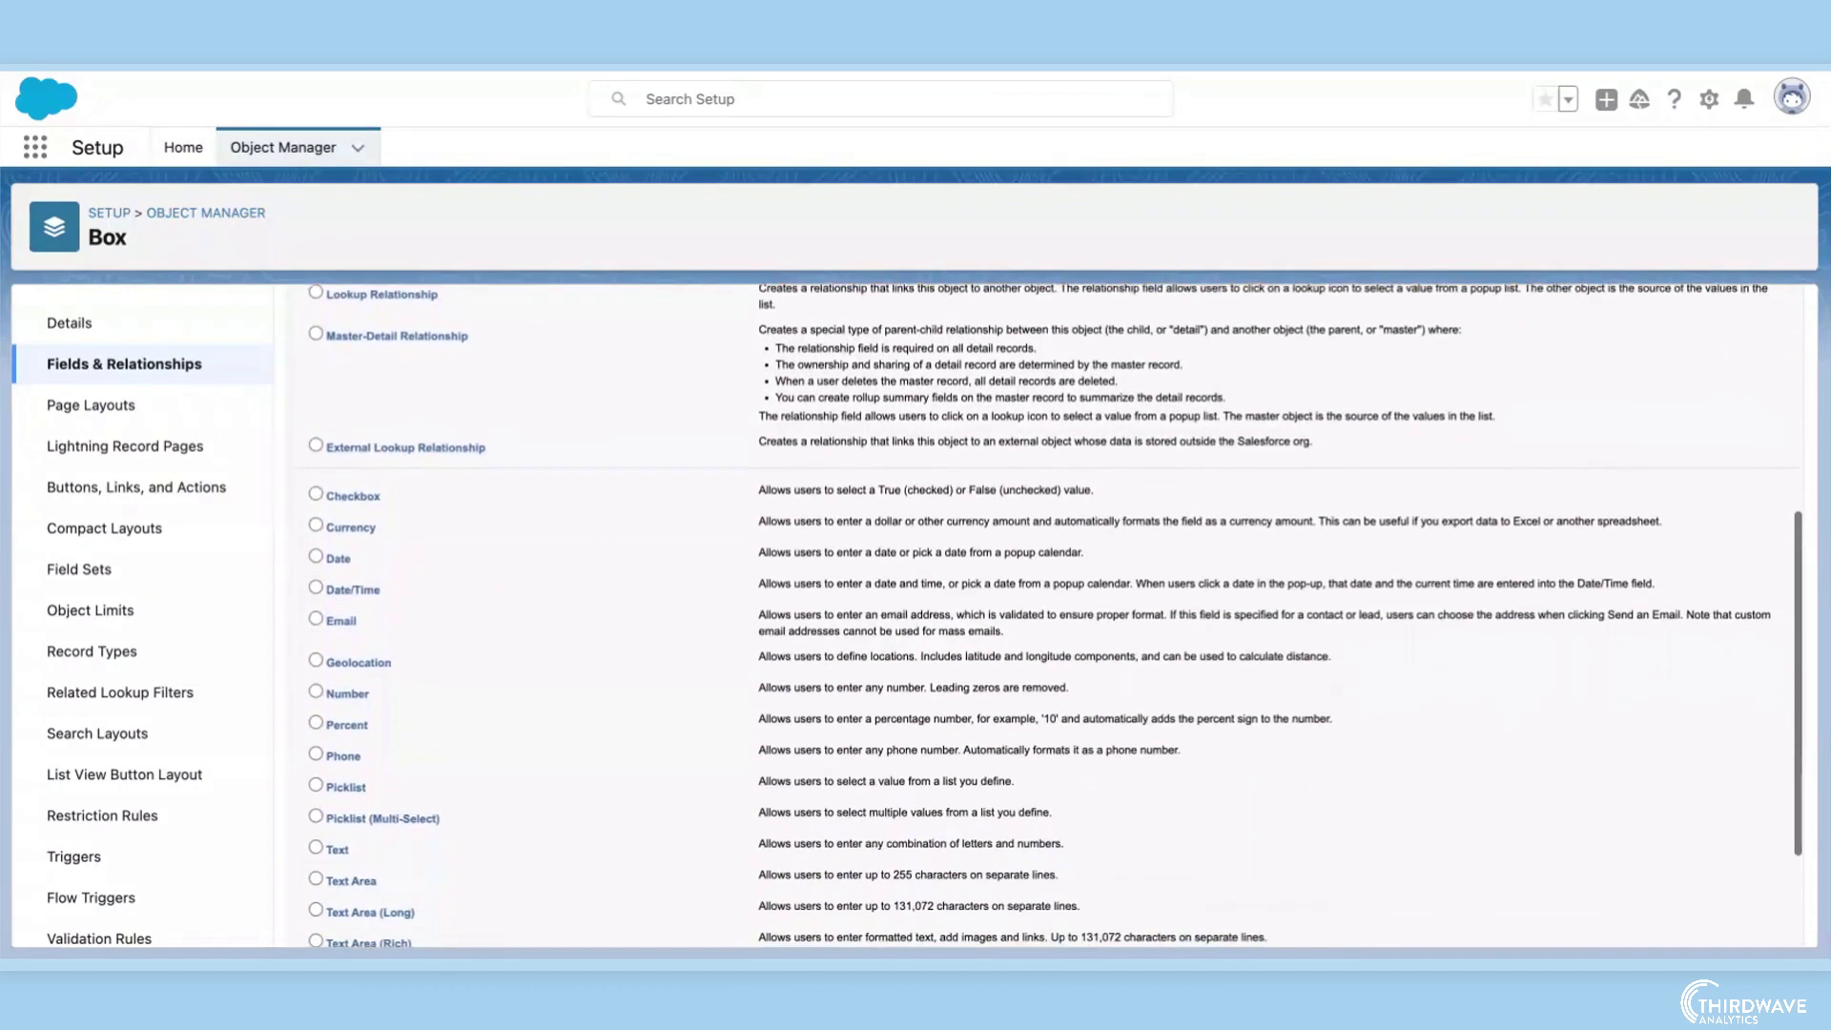
pyautogui.scroll(-1, 1045, 618)
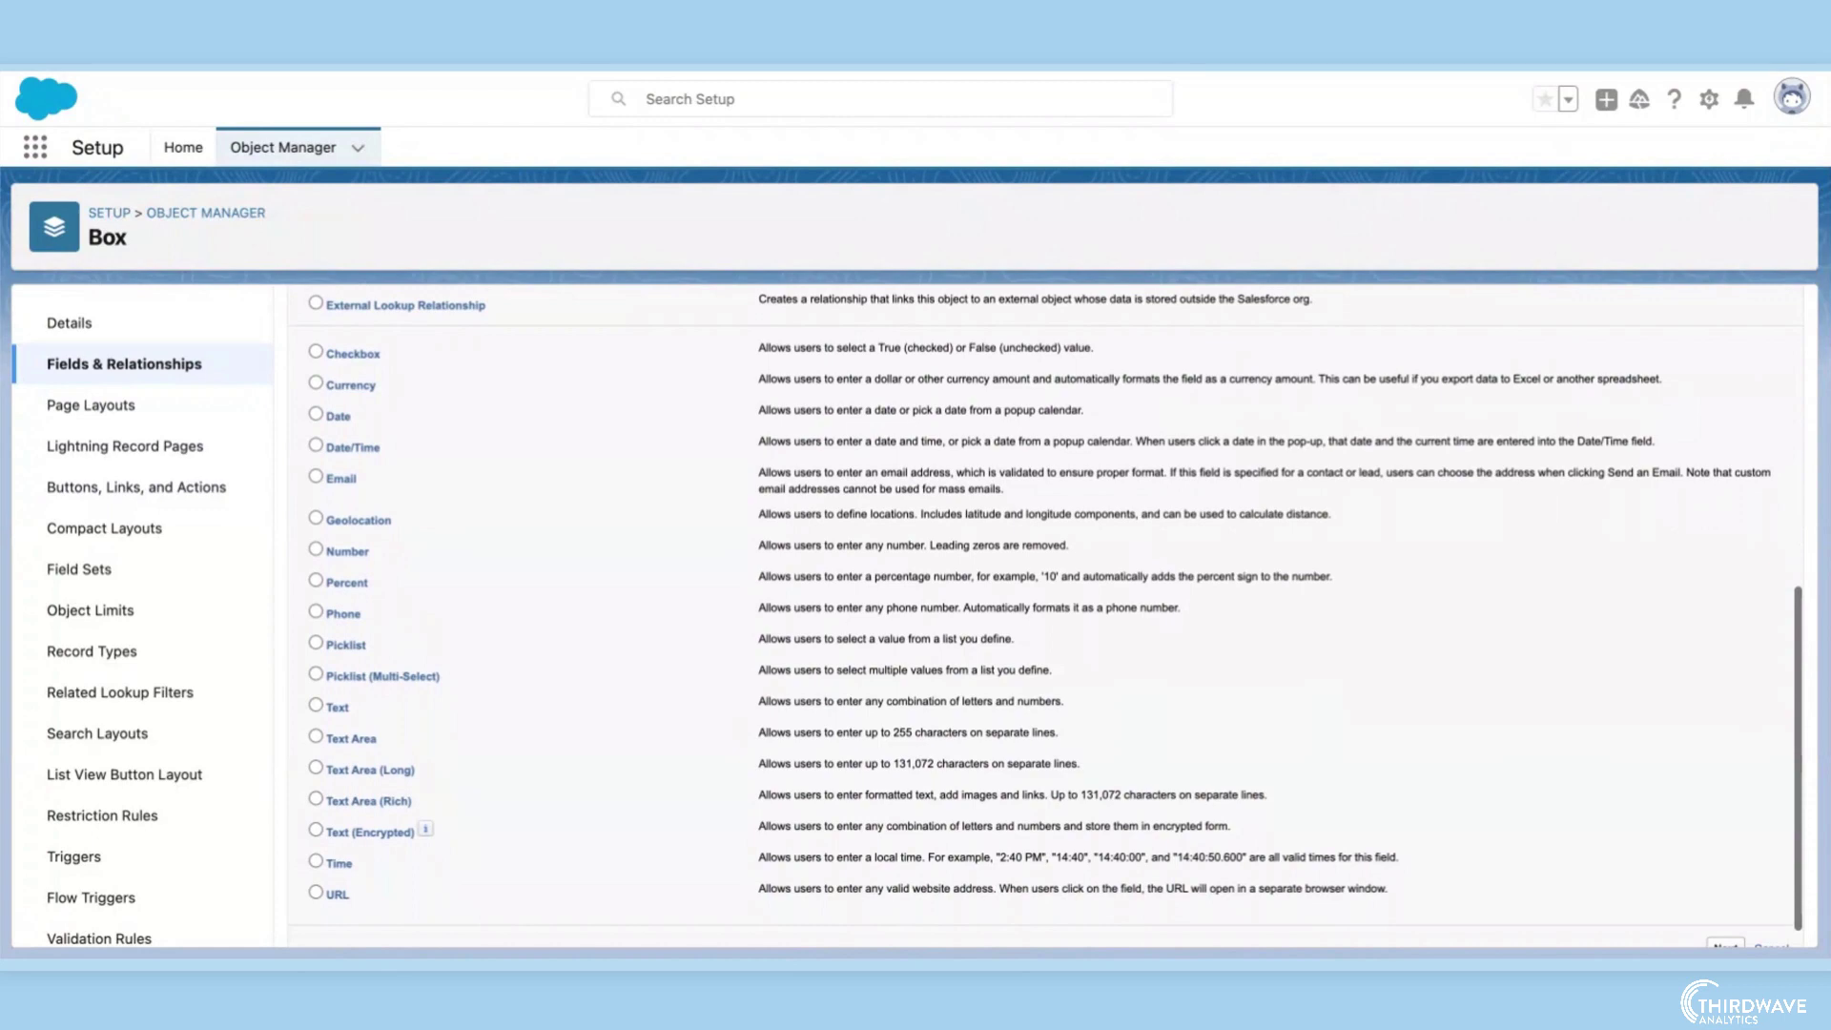
pyautogui.scroll(-1, 441, 601)
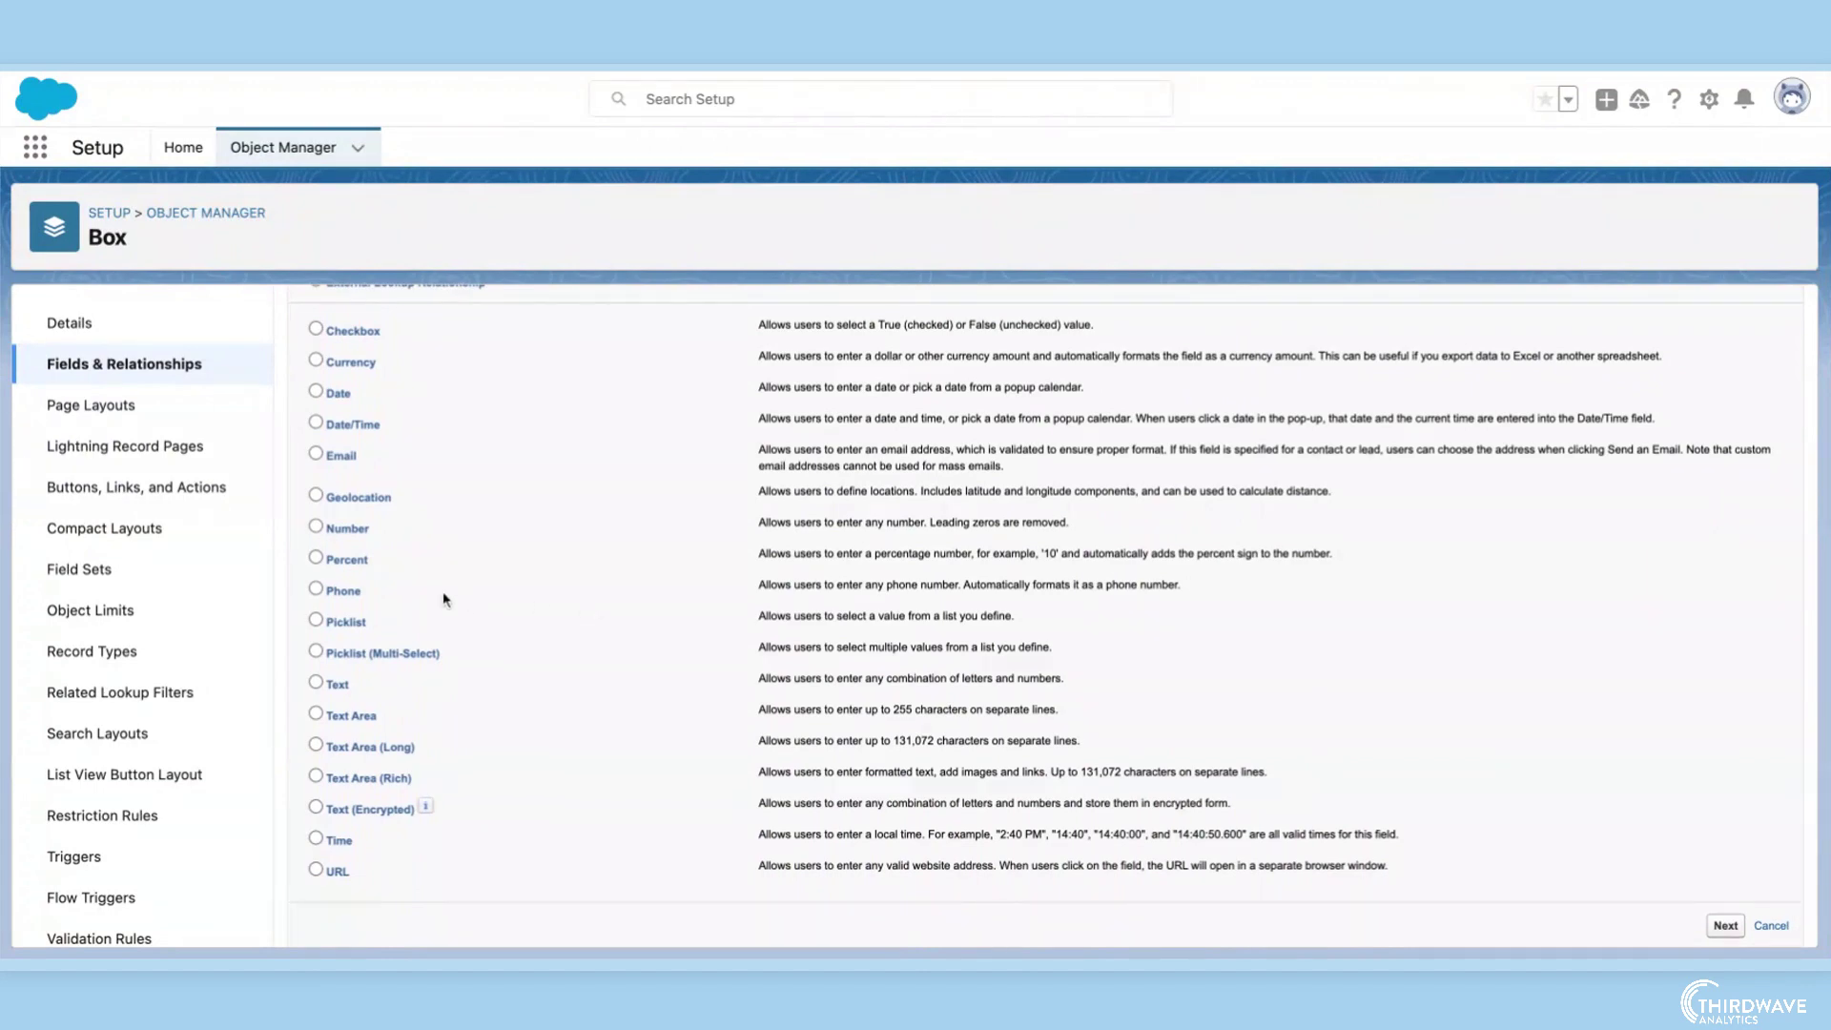
pyautogui.click(316, 620)
pyautogui.scroll(10, 693, 503)
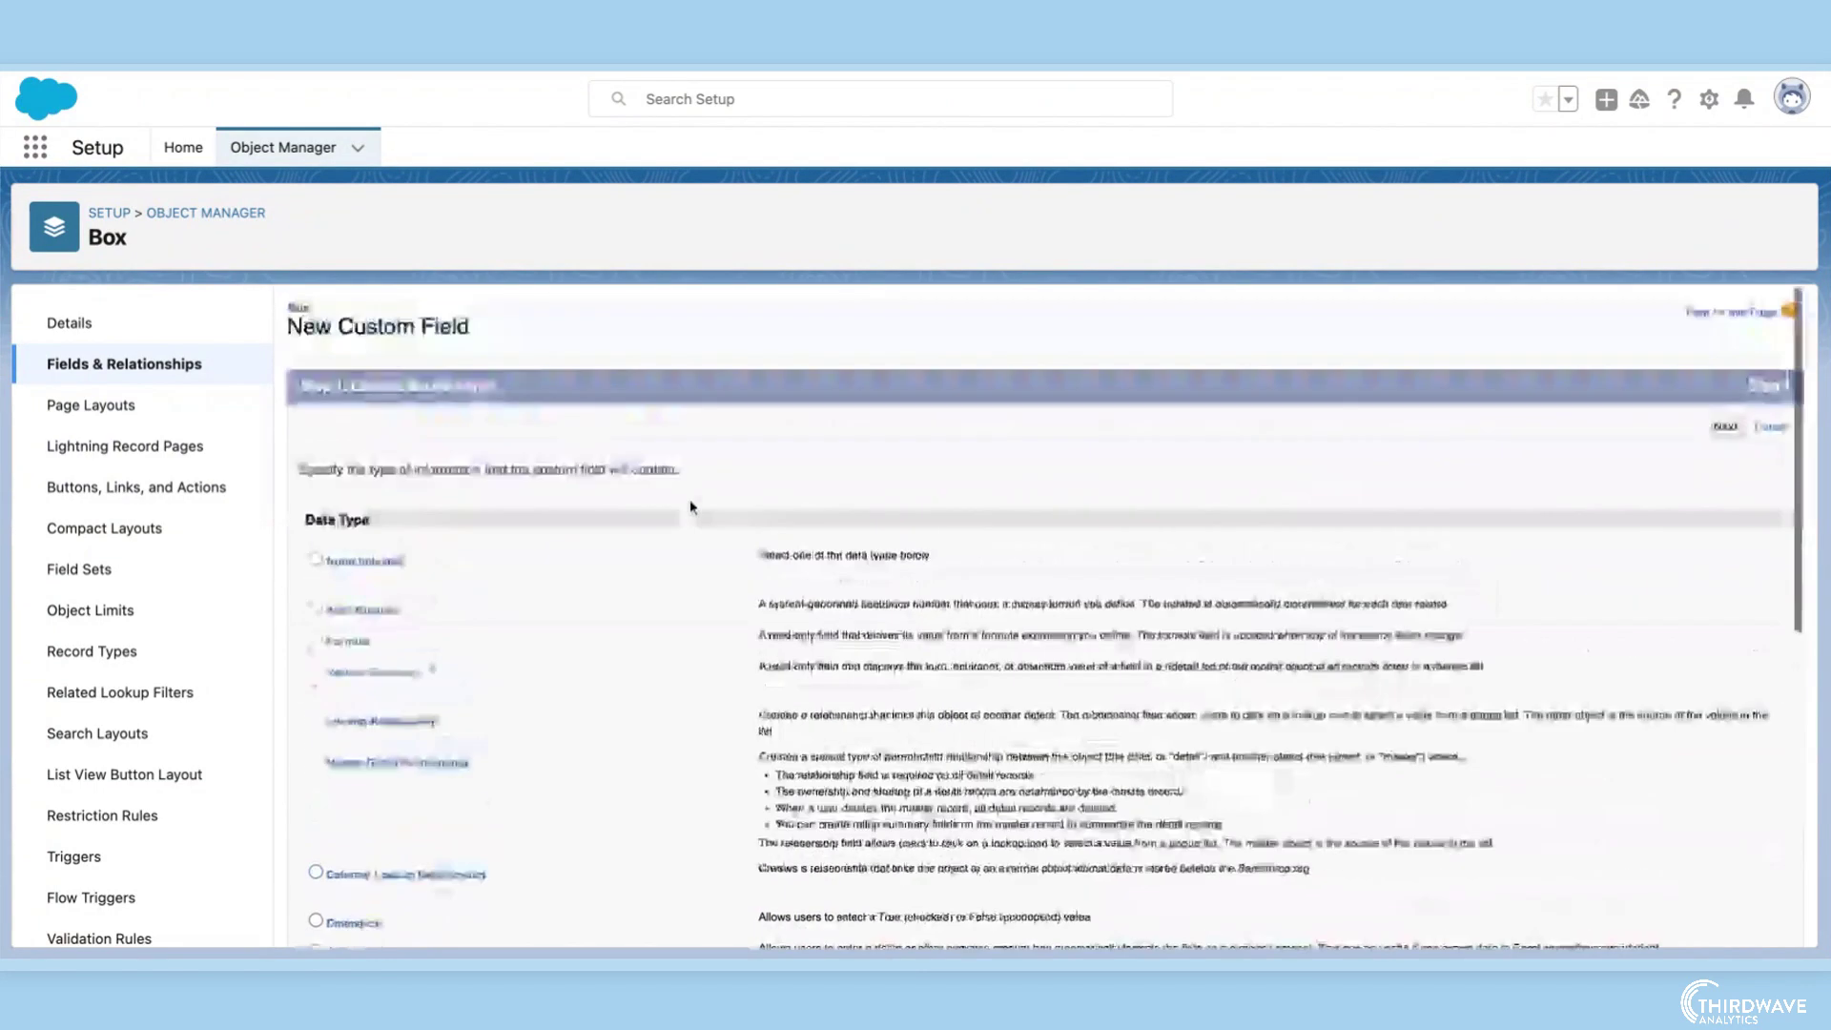
# Step: Create the 'Phases' picklist with values Phase I–IV, first value as default, and save it
pyautogui.click(1719, 426)
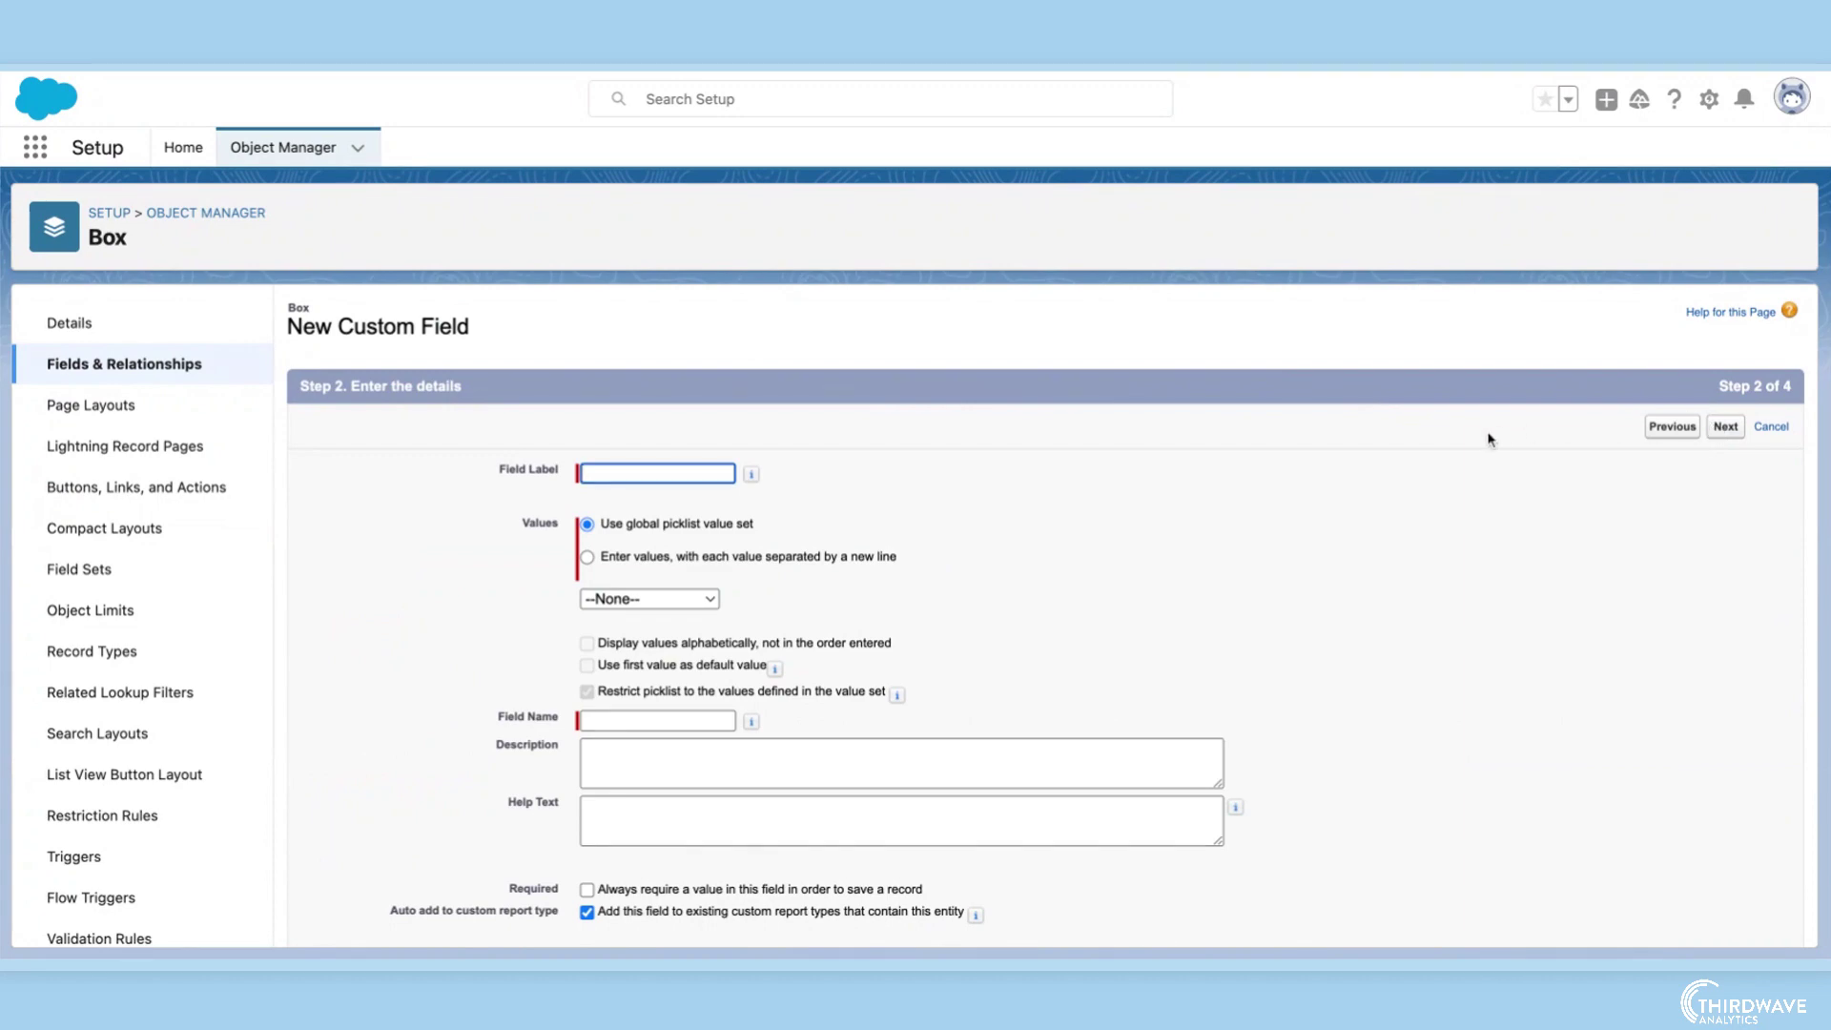
pyautogui.write('Phases')
pyautogui.click(588, 557)
pyautogui.click(631, 627)
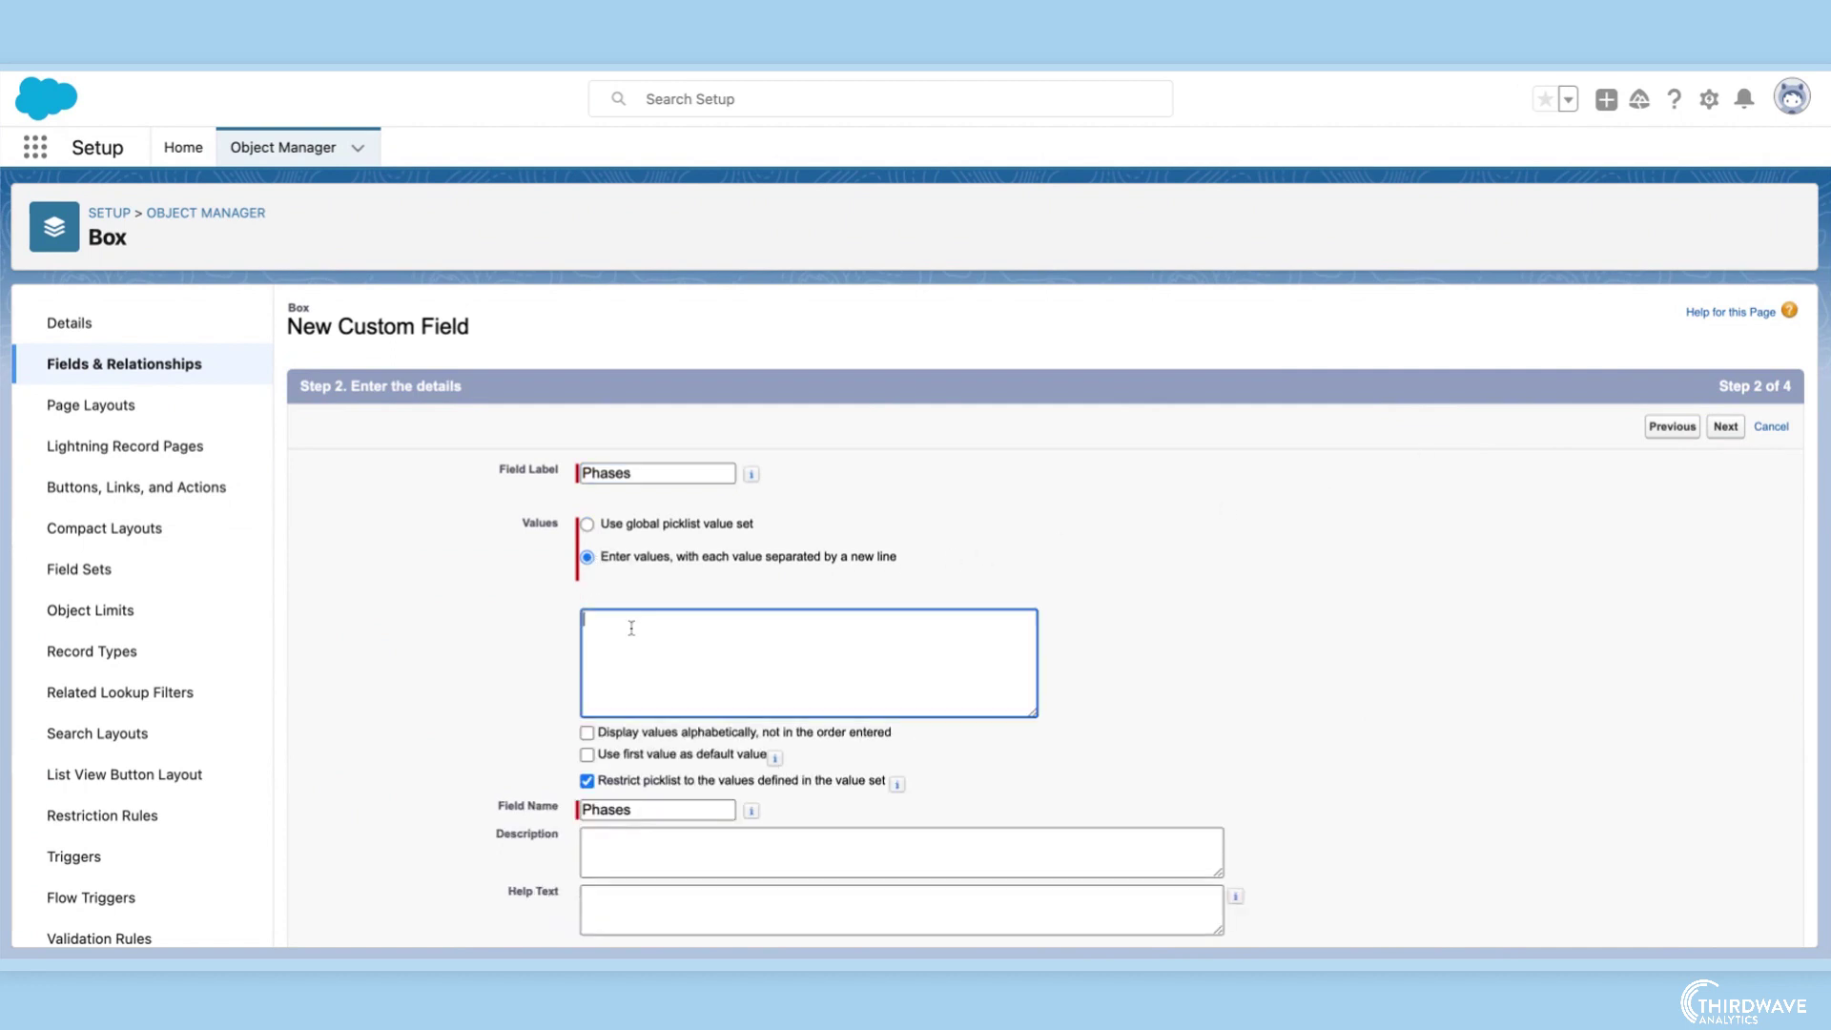
pyautogui.write('Phase I Phase II Phase III Phase IV')
pyautogui.click(587, 754)
pyautogui.scroll(-1, 1348, 776)
pyautogui.click(1725, 352)
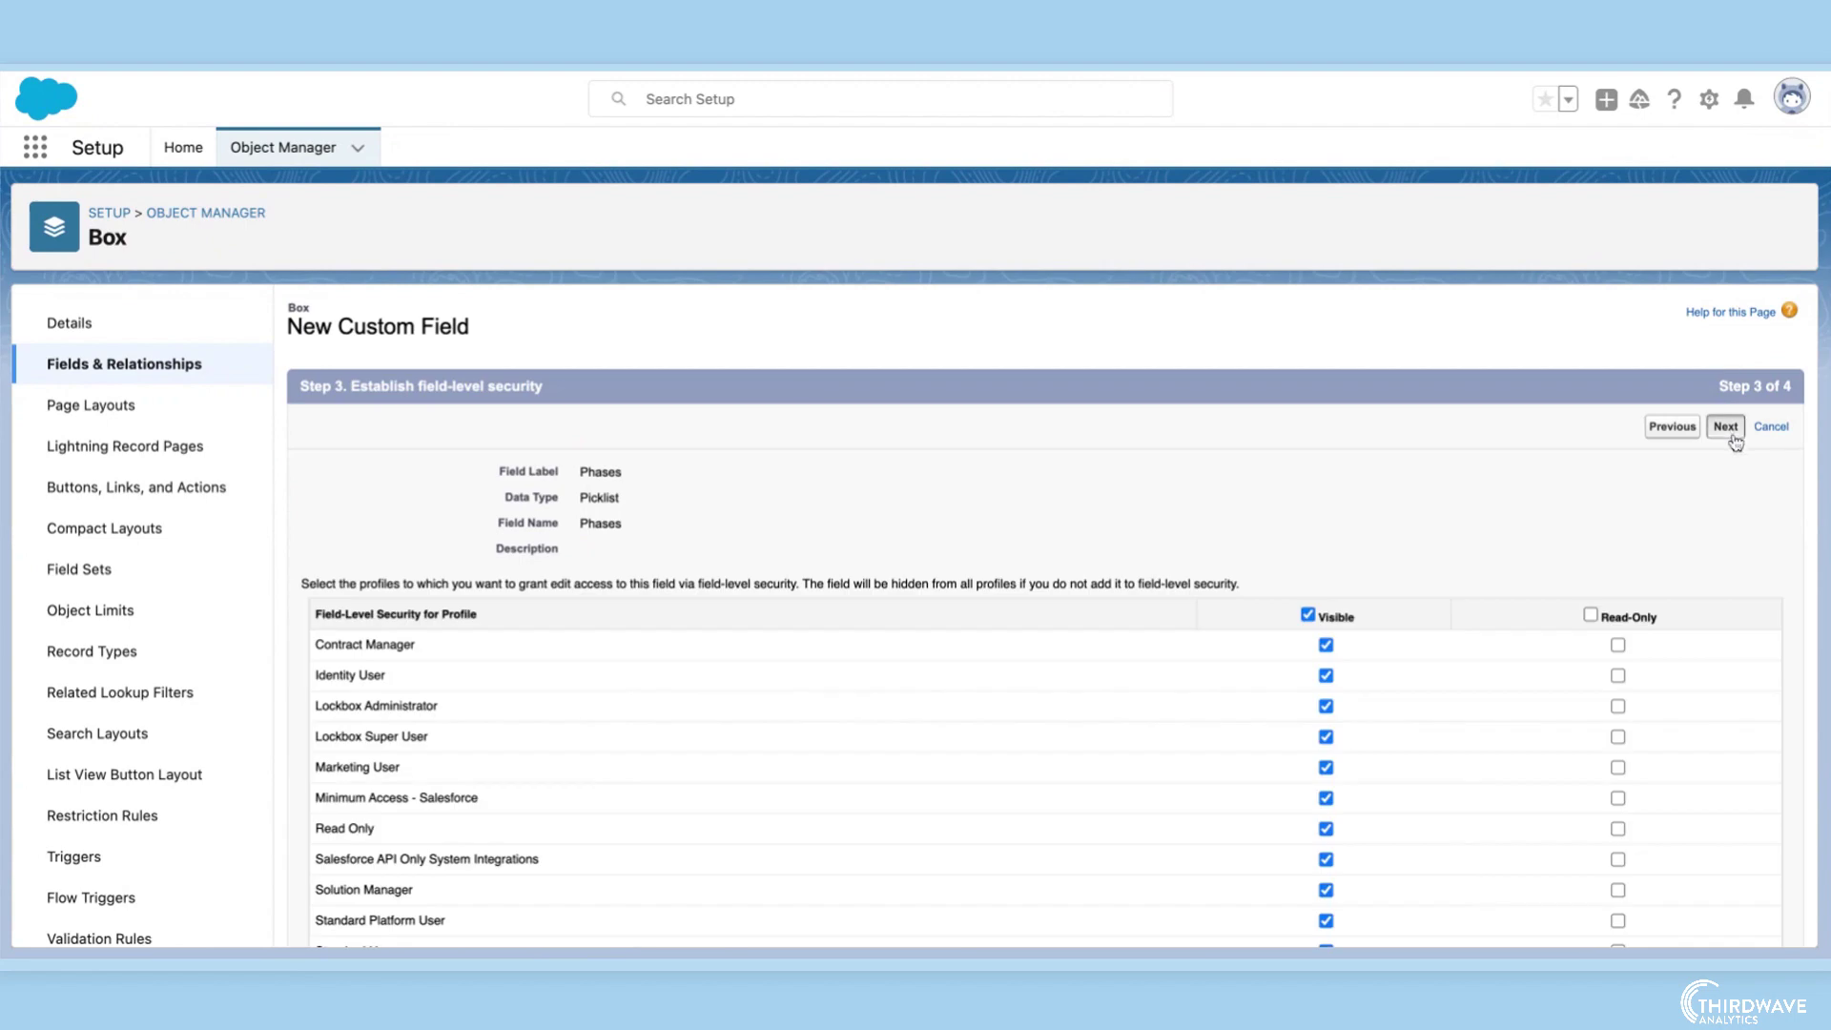
pyautogui.click(1725, 427)
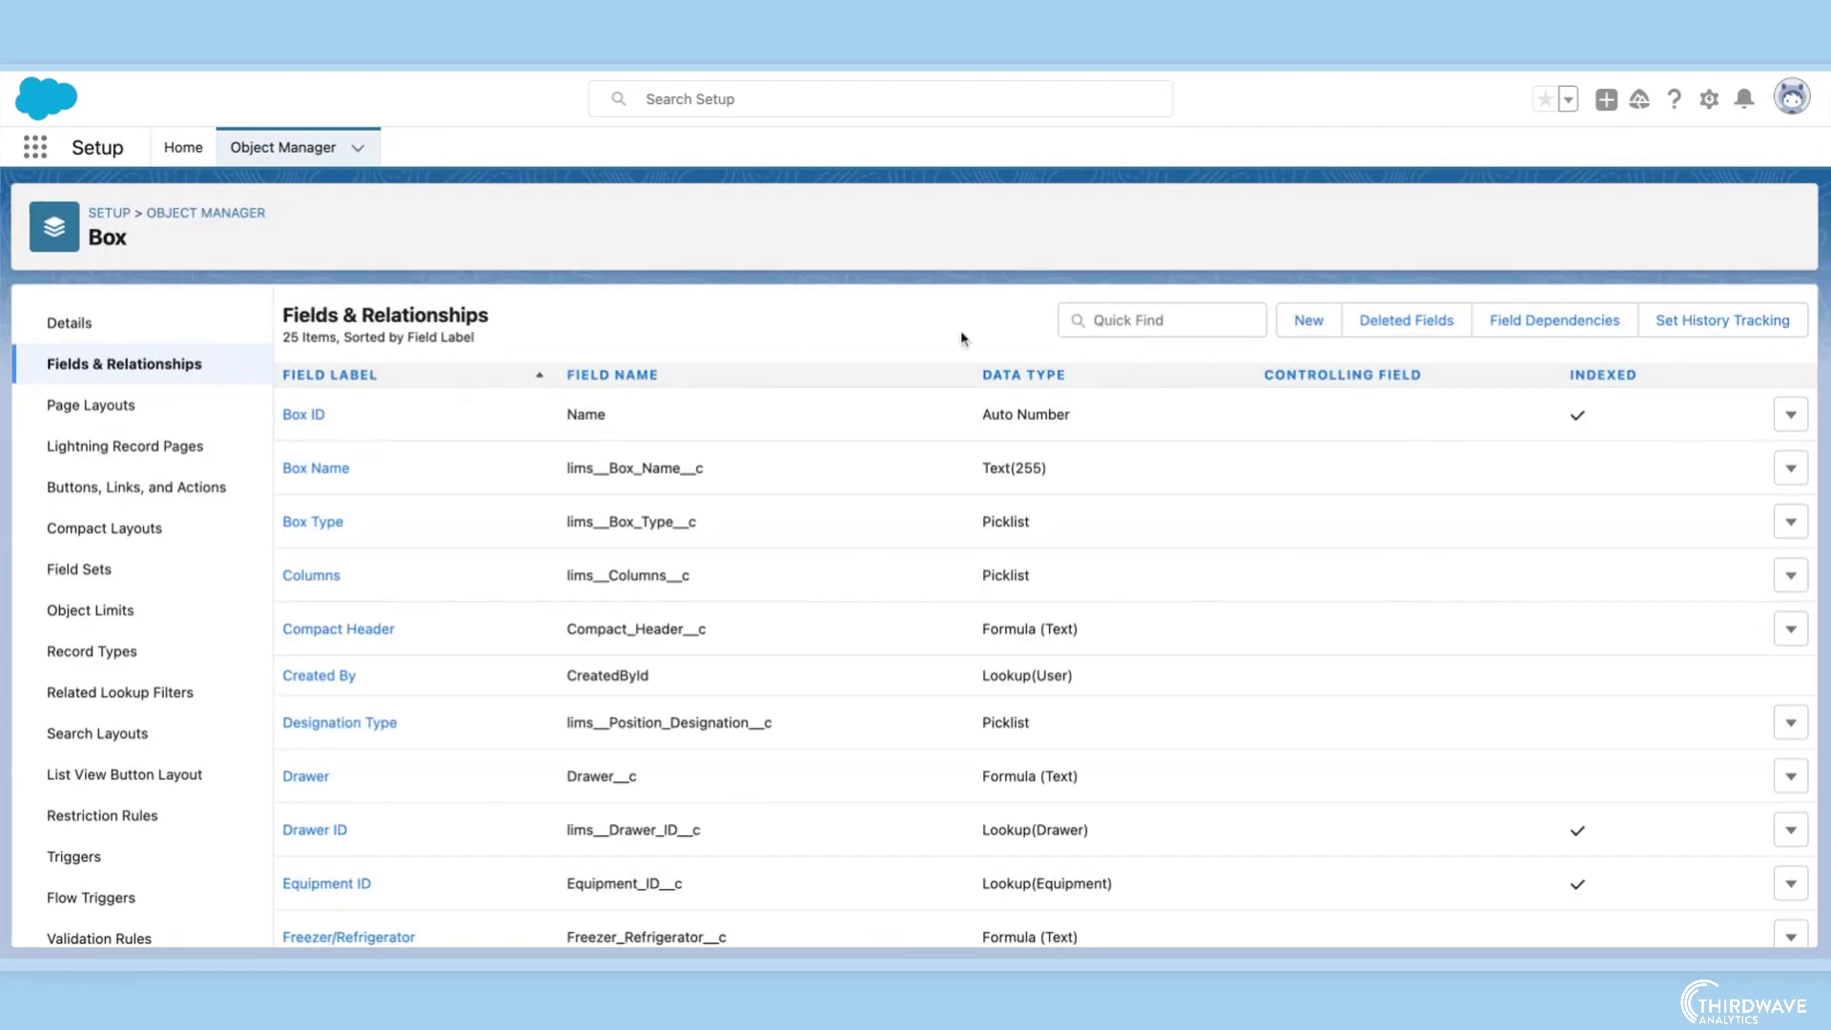
# Step: Open the TWA Box record page in Lightning App Builder with Edit Page
pyautogui.scroll(-4, 872, 734)
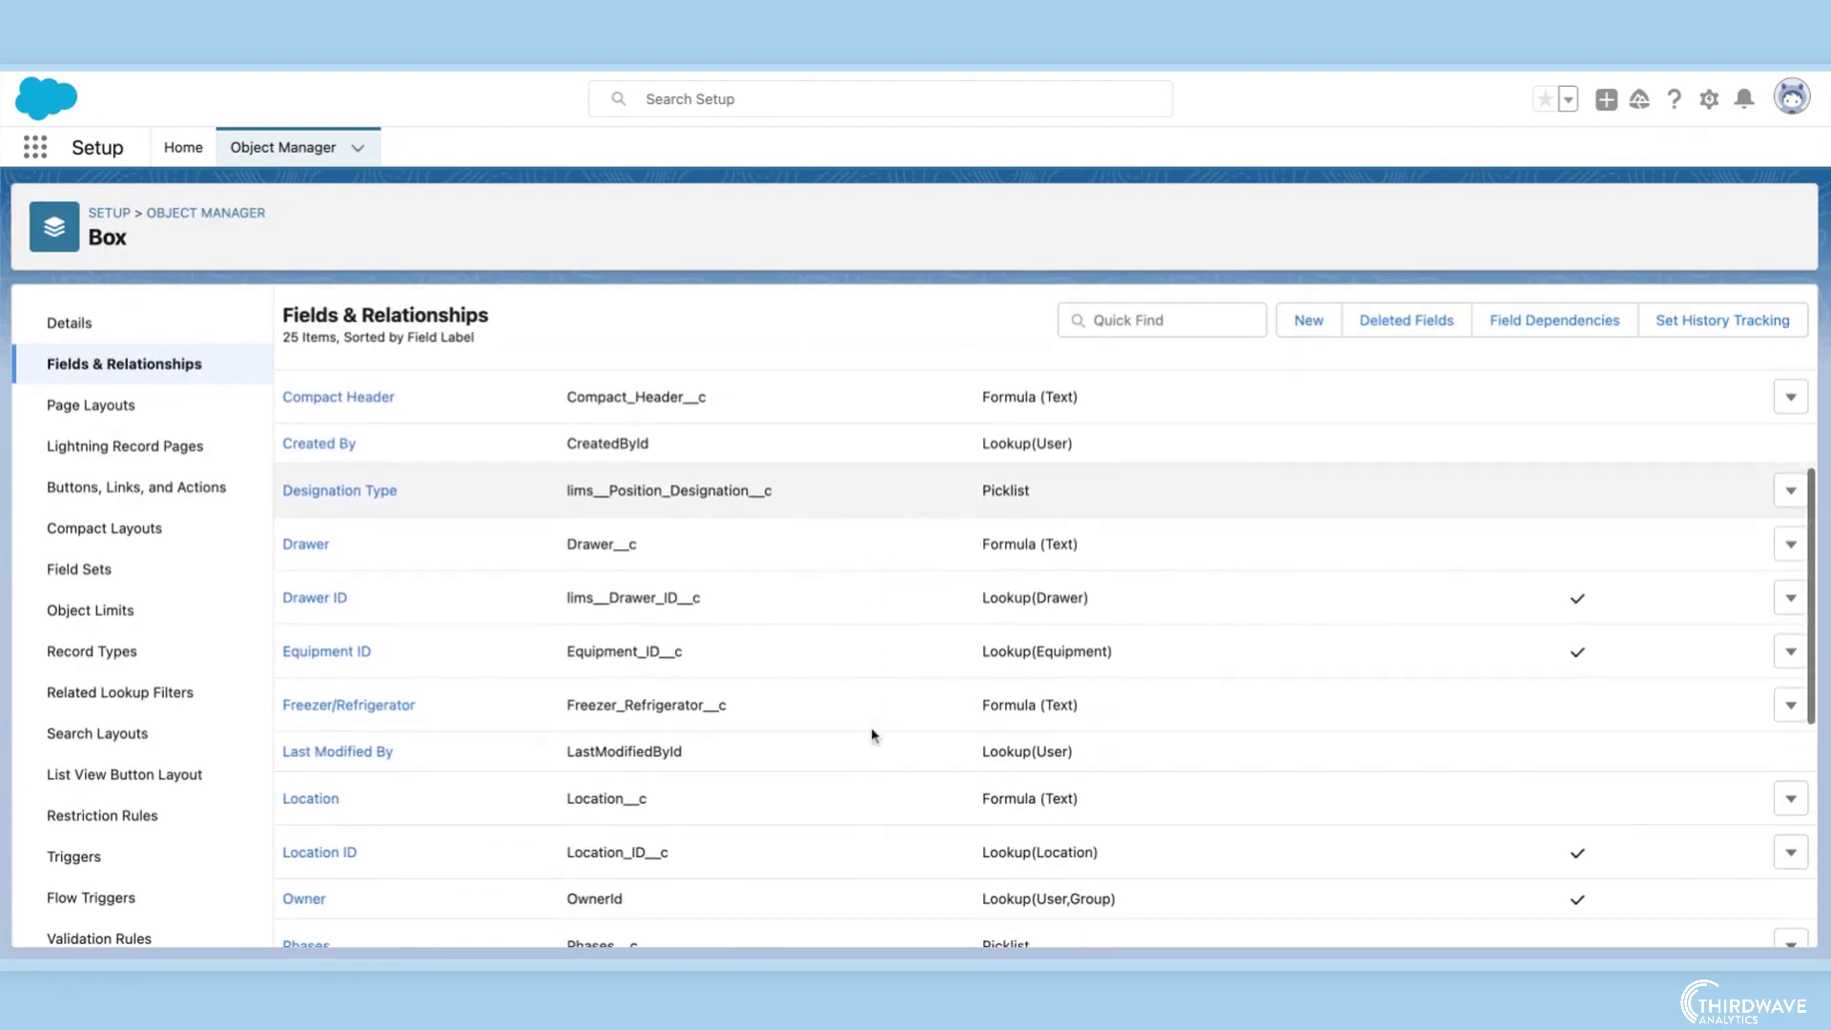
pyautogui.scroll(-1, 872, 735)
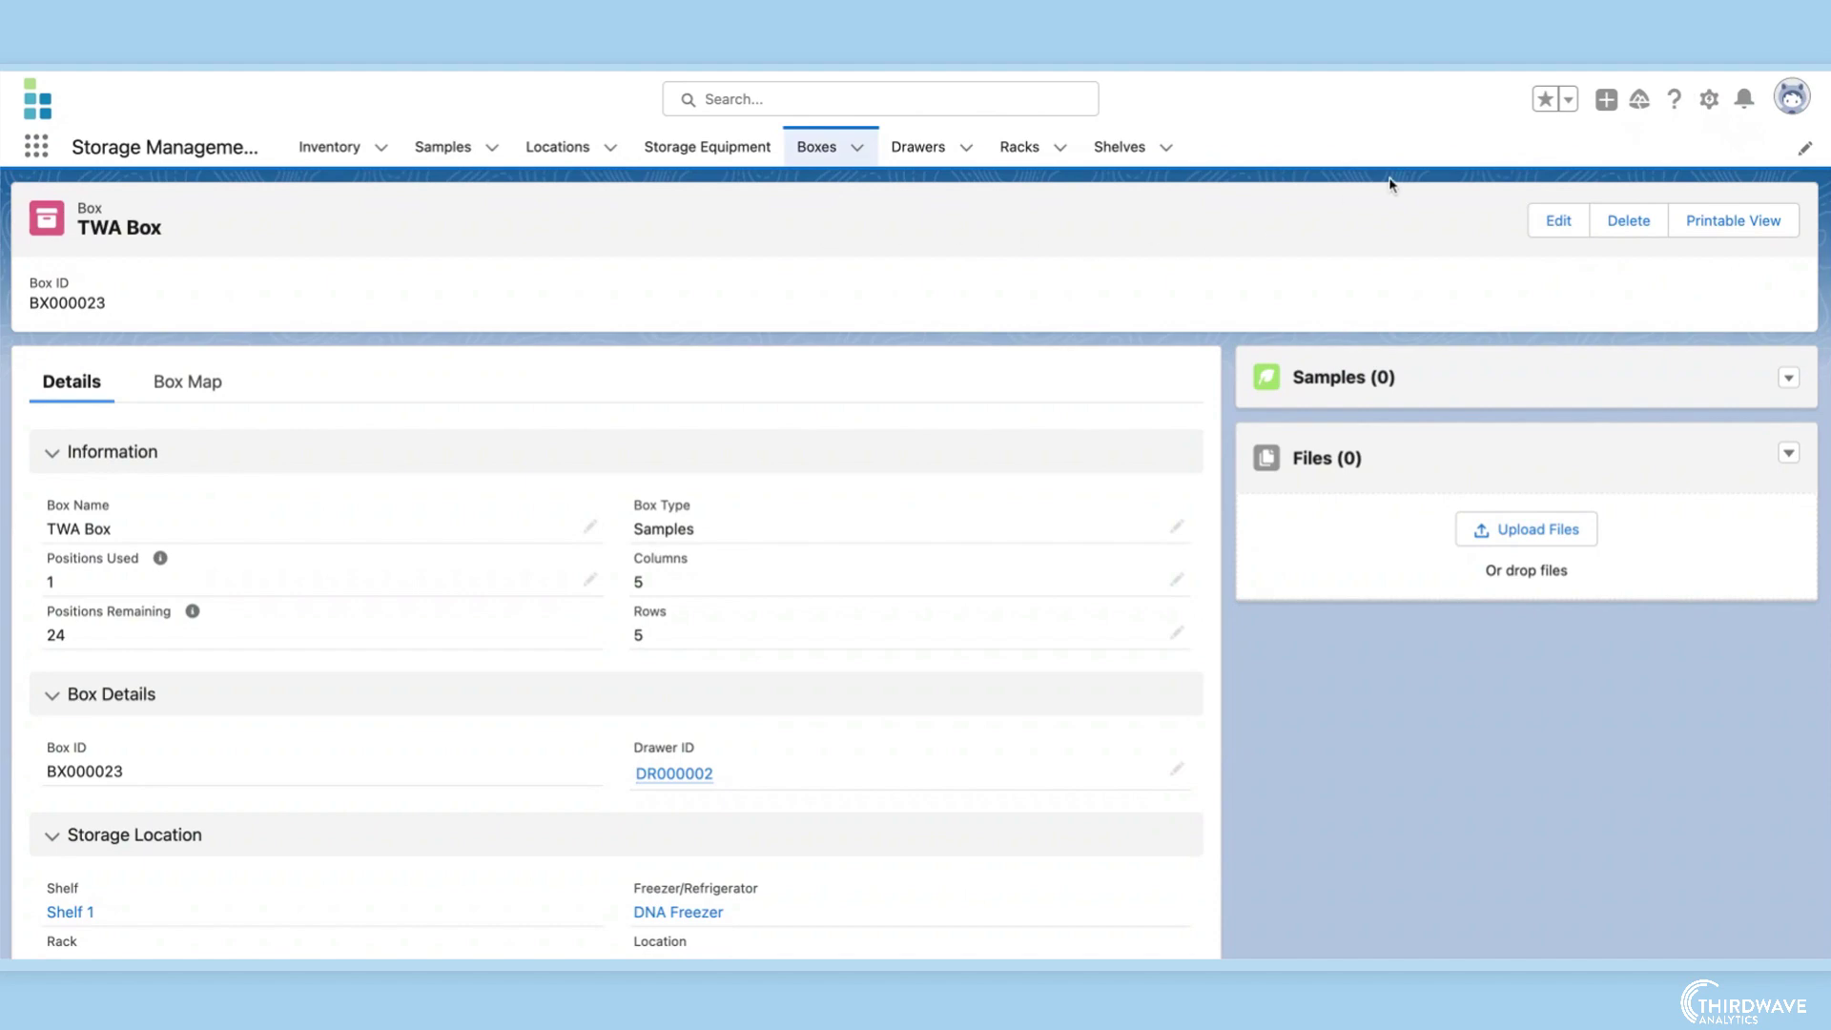
pyautogui.click(1709, 100)
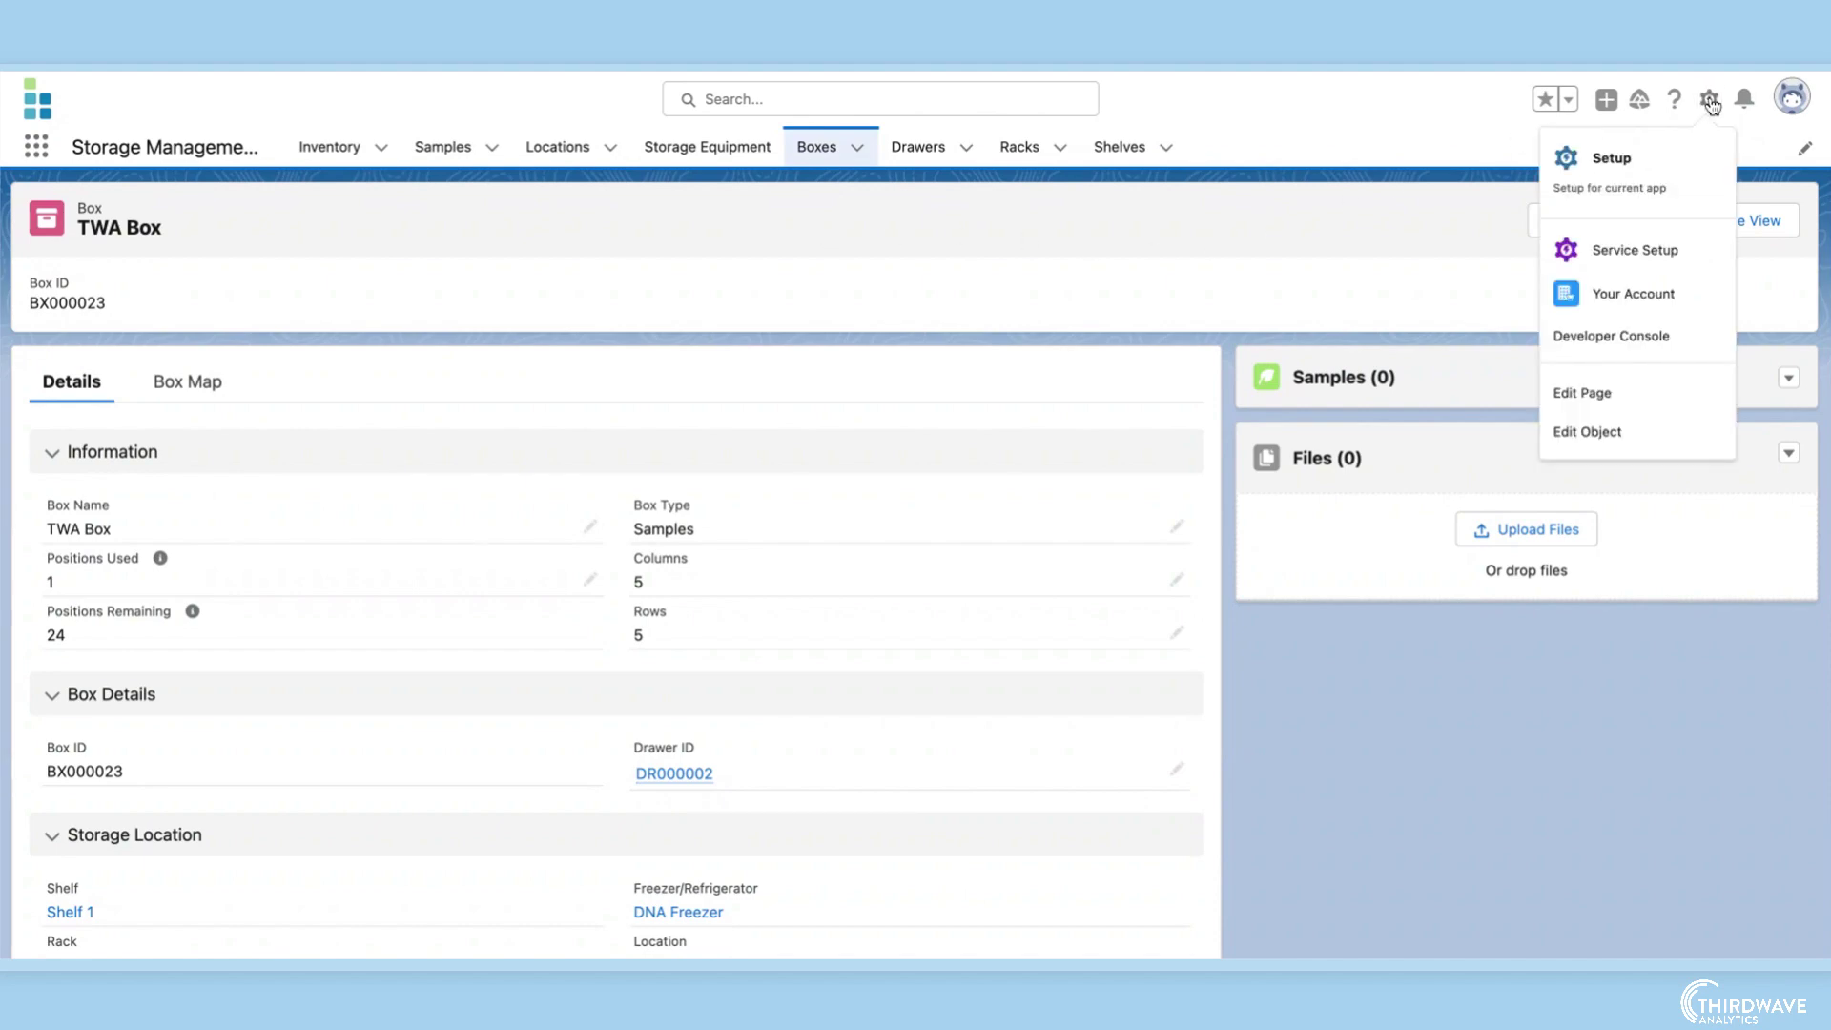
pyautogui.click(1651, 395)
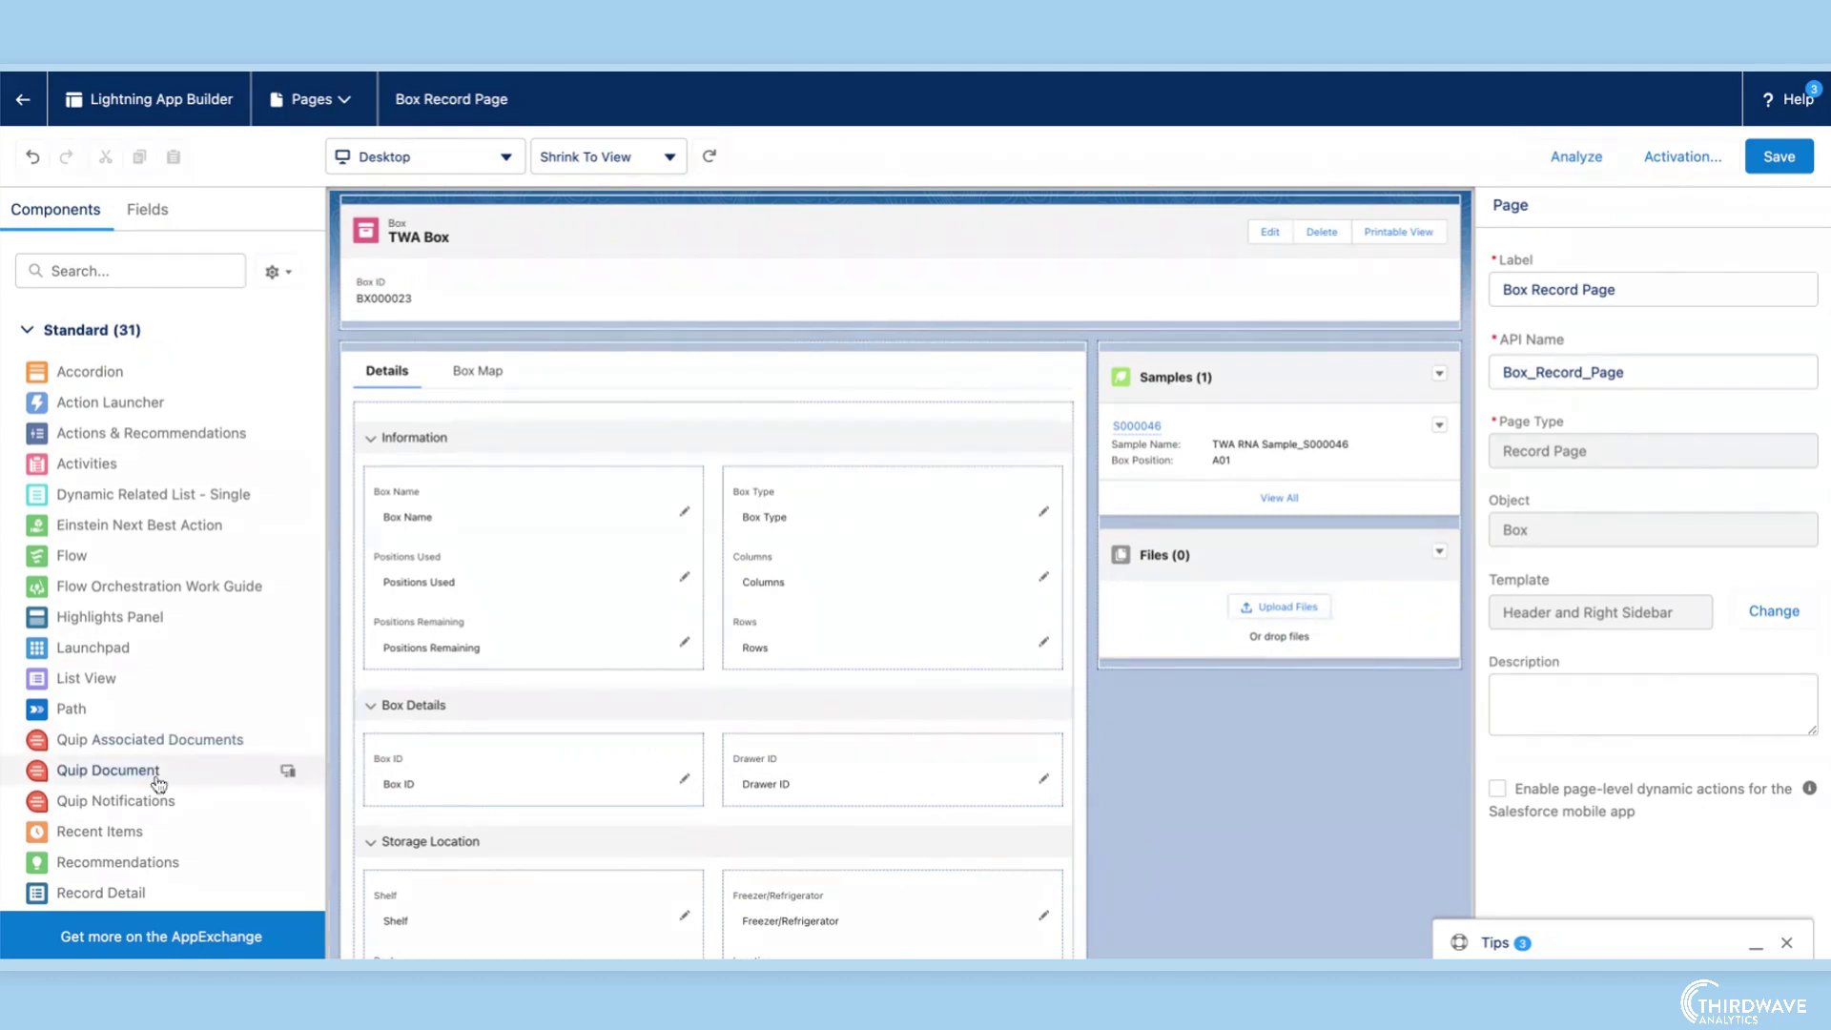
# Step: Add a temporary Libraries related list and move Drawer ID left and Box ID right. Then remove the Libraries list
pyautogui.scroll(-3, 143, 767)
pyautogui.moveTo(139, 763); pyautogui.dragTo(1278, 682)
pyautogui.click(1621, 394)
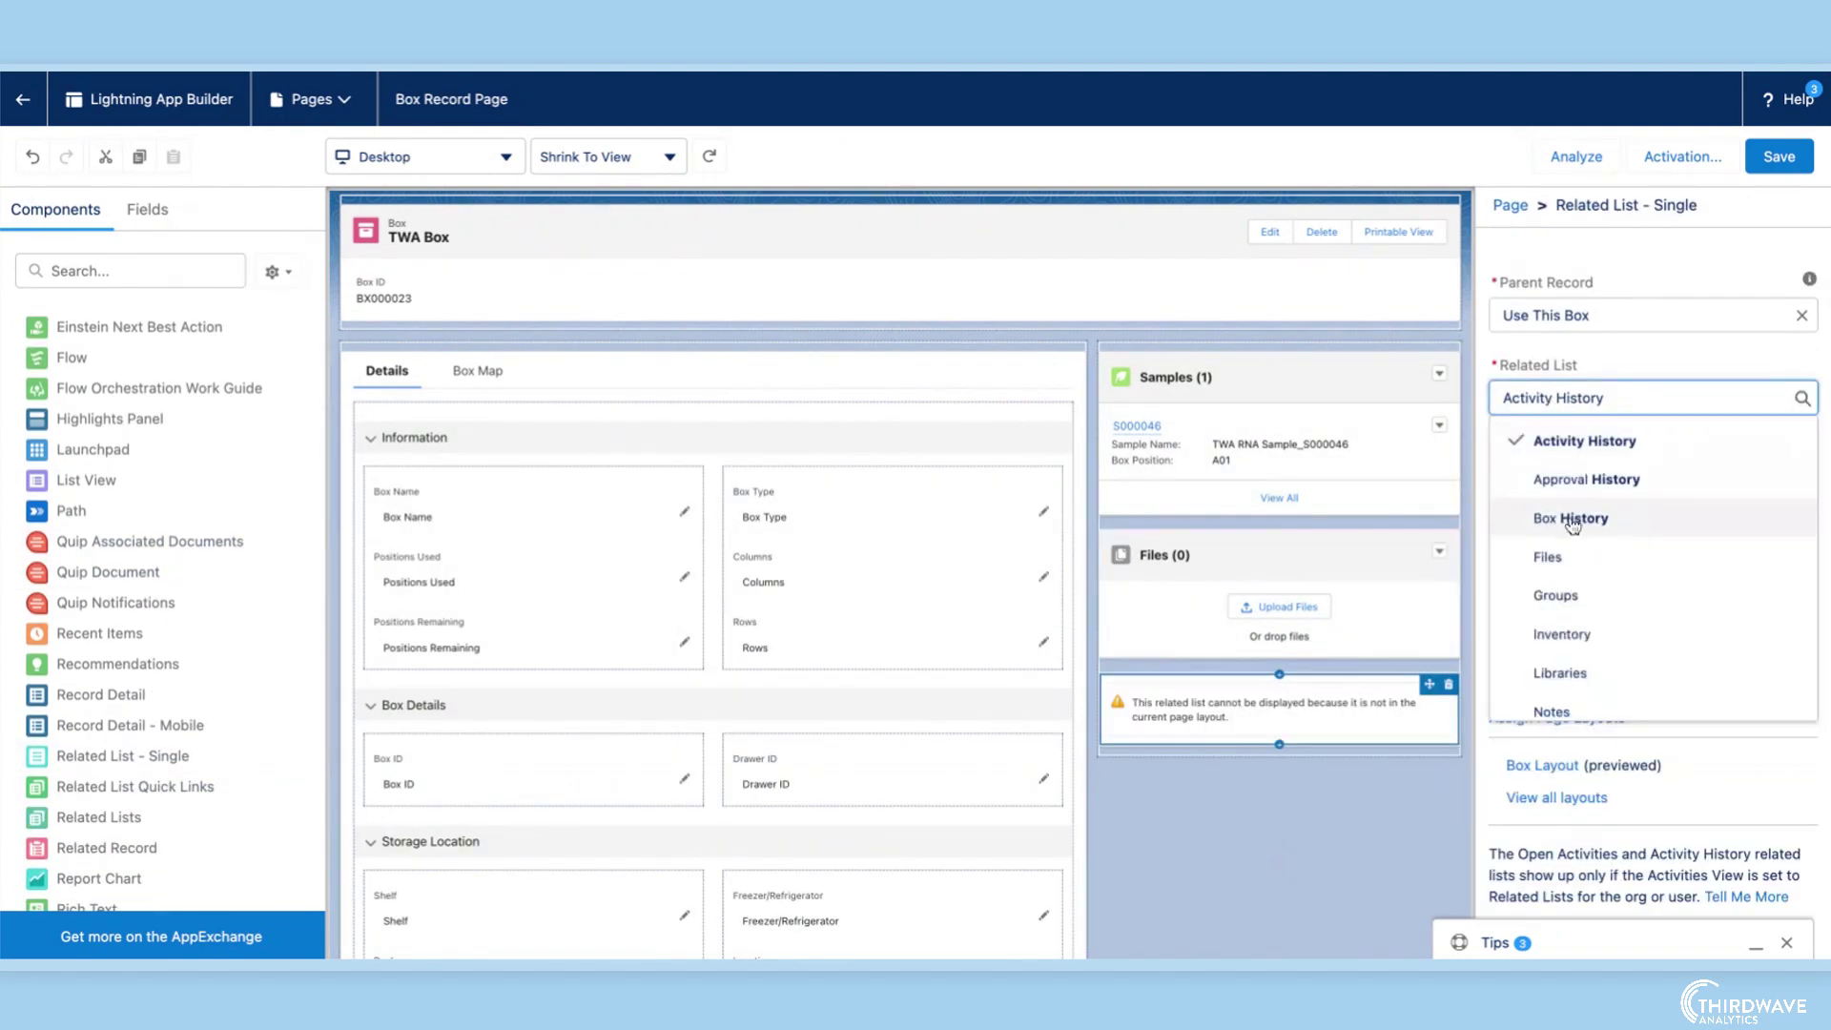
pyautogui.click(1582, 682)
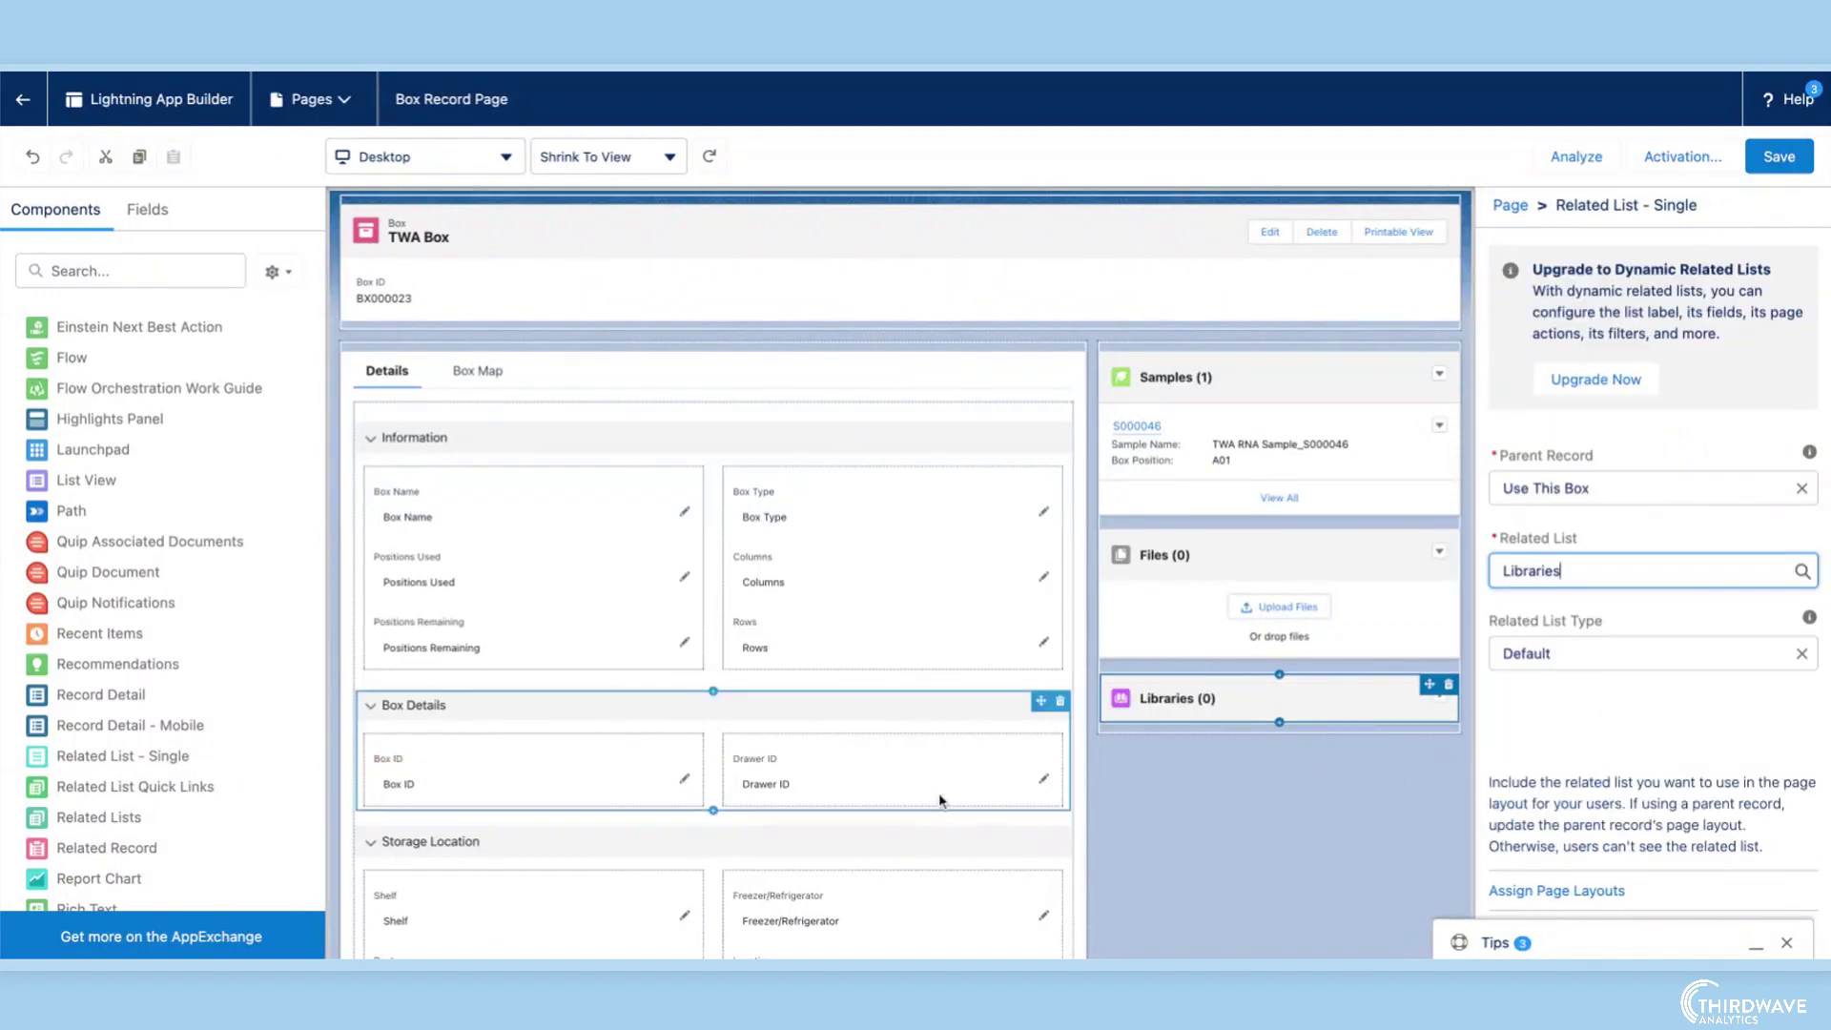
pyautogui.moveTo(940, 797); pyautogui.dragTo(563, 763)
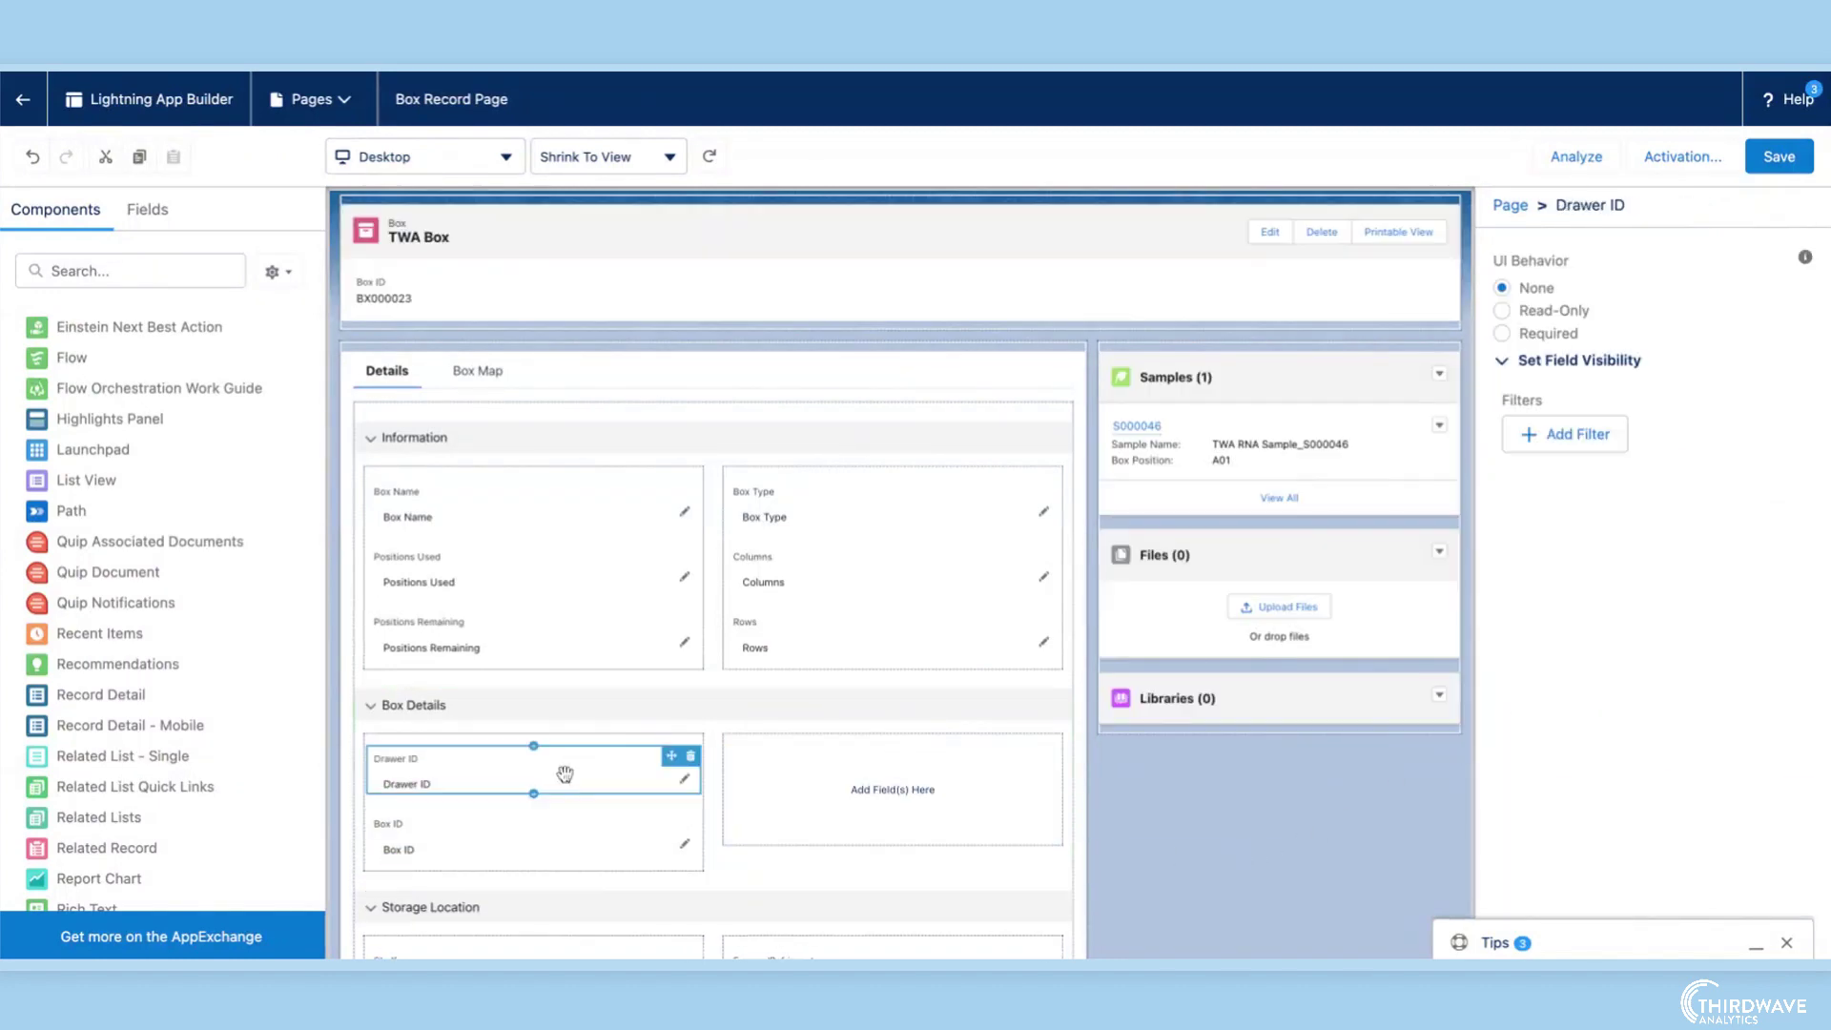
pyautogui.moveTo(553, 843); pyautogui.dragTo(817, 753)
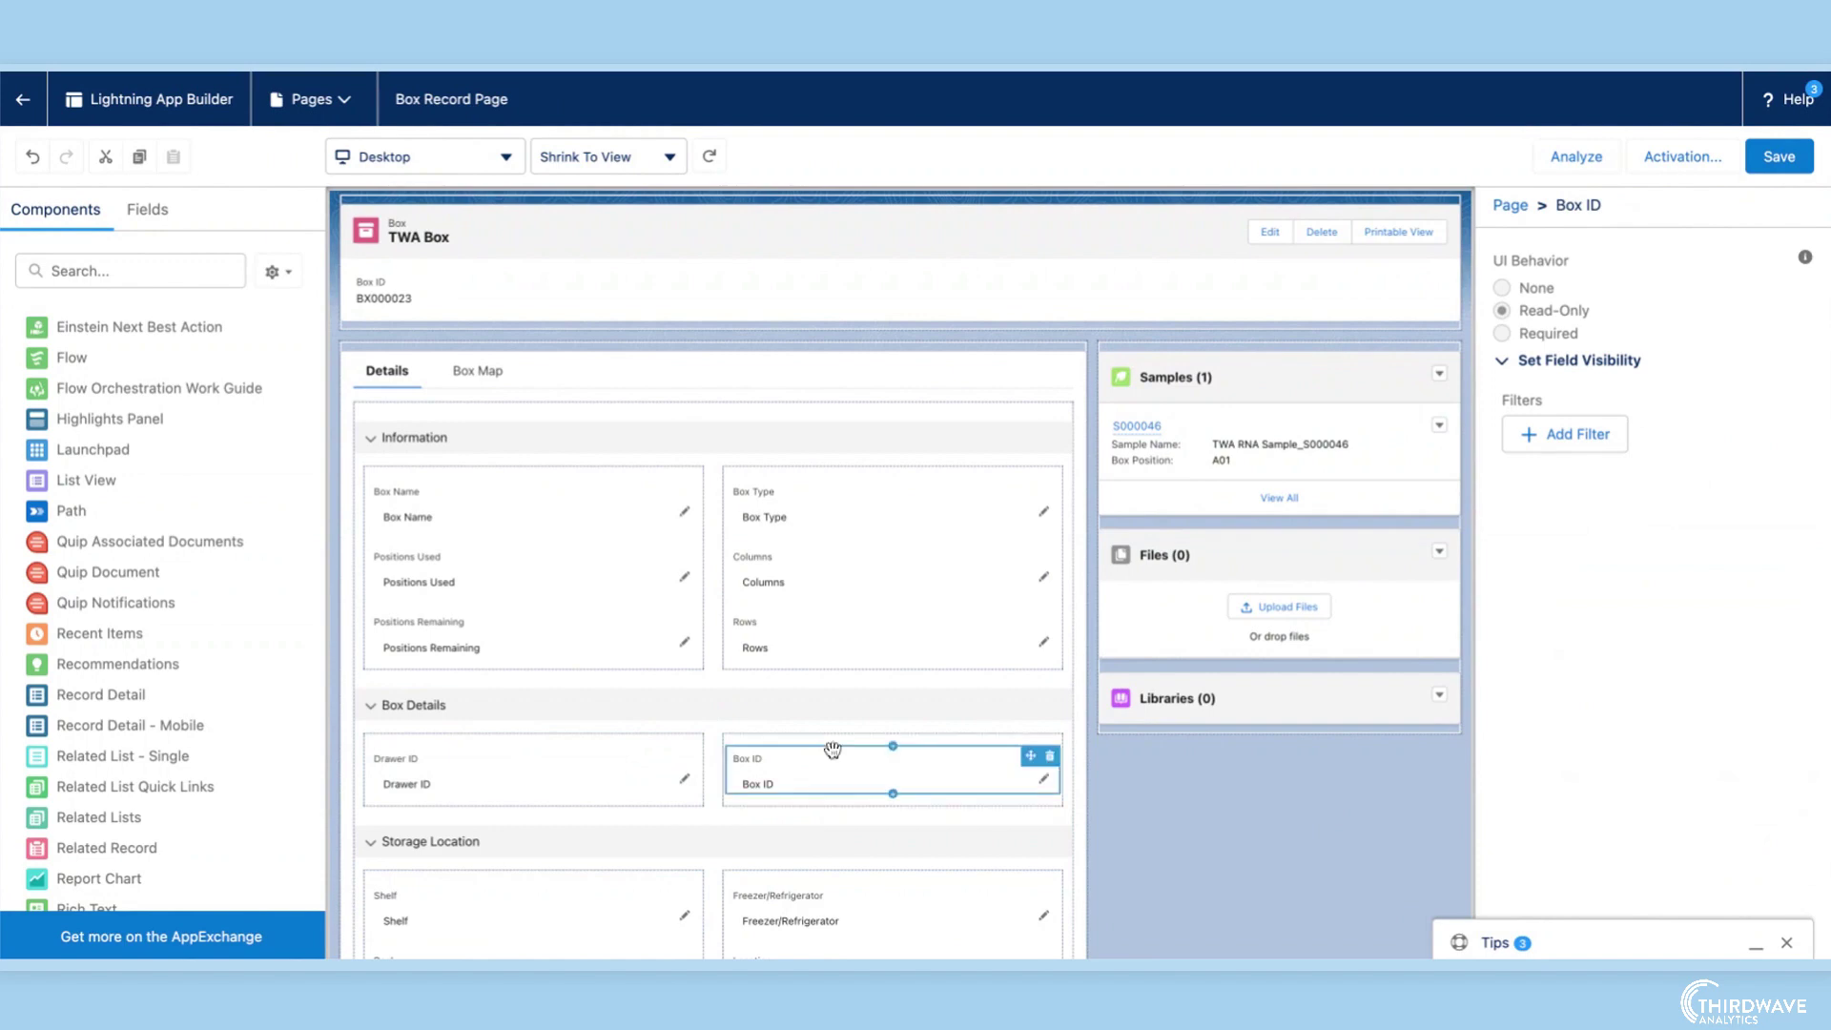
pyautogui.click(1440, 685)
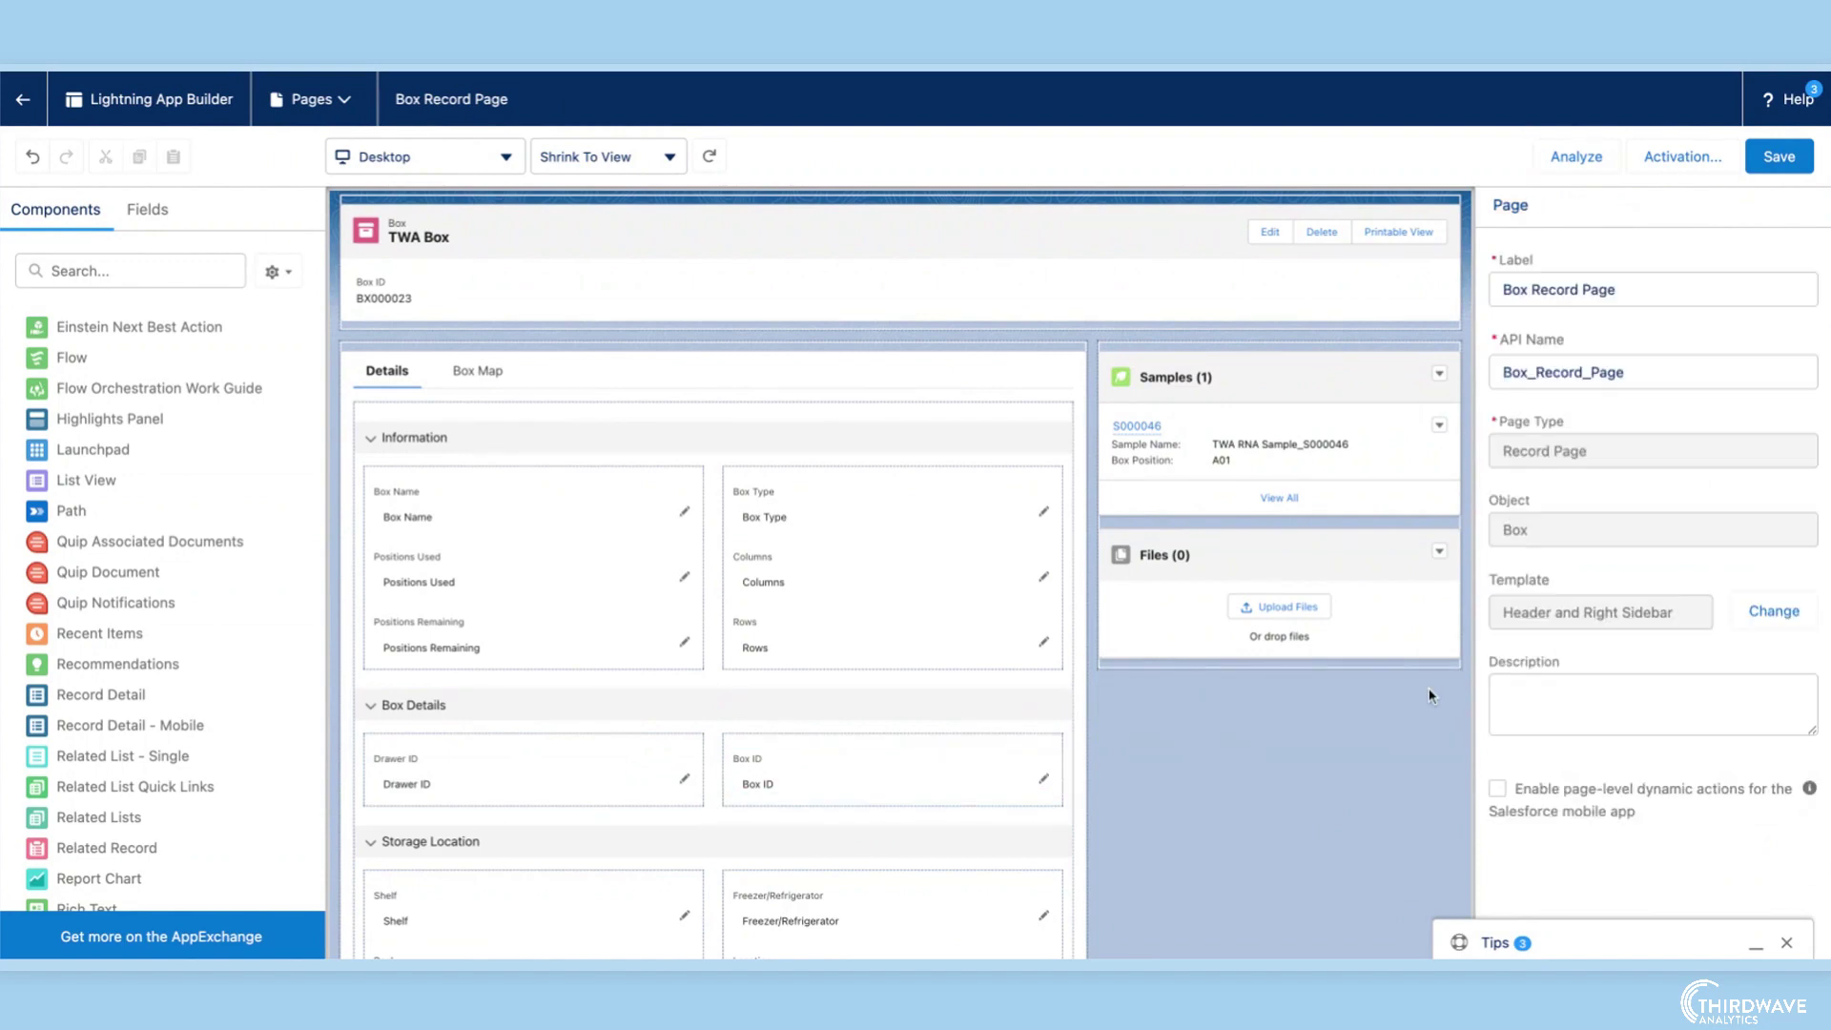
pyautogui.click(161, 216)
# Step: Add a 'Clinical Trial Phase' section holding the Phases field above Box Details, and save the page
pyautogui.moveTo(119, 377); pyautogui.dragTo(458, 679)
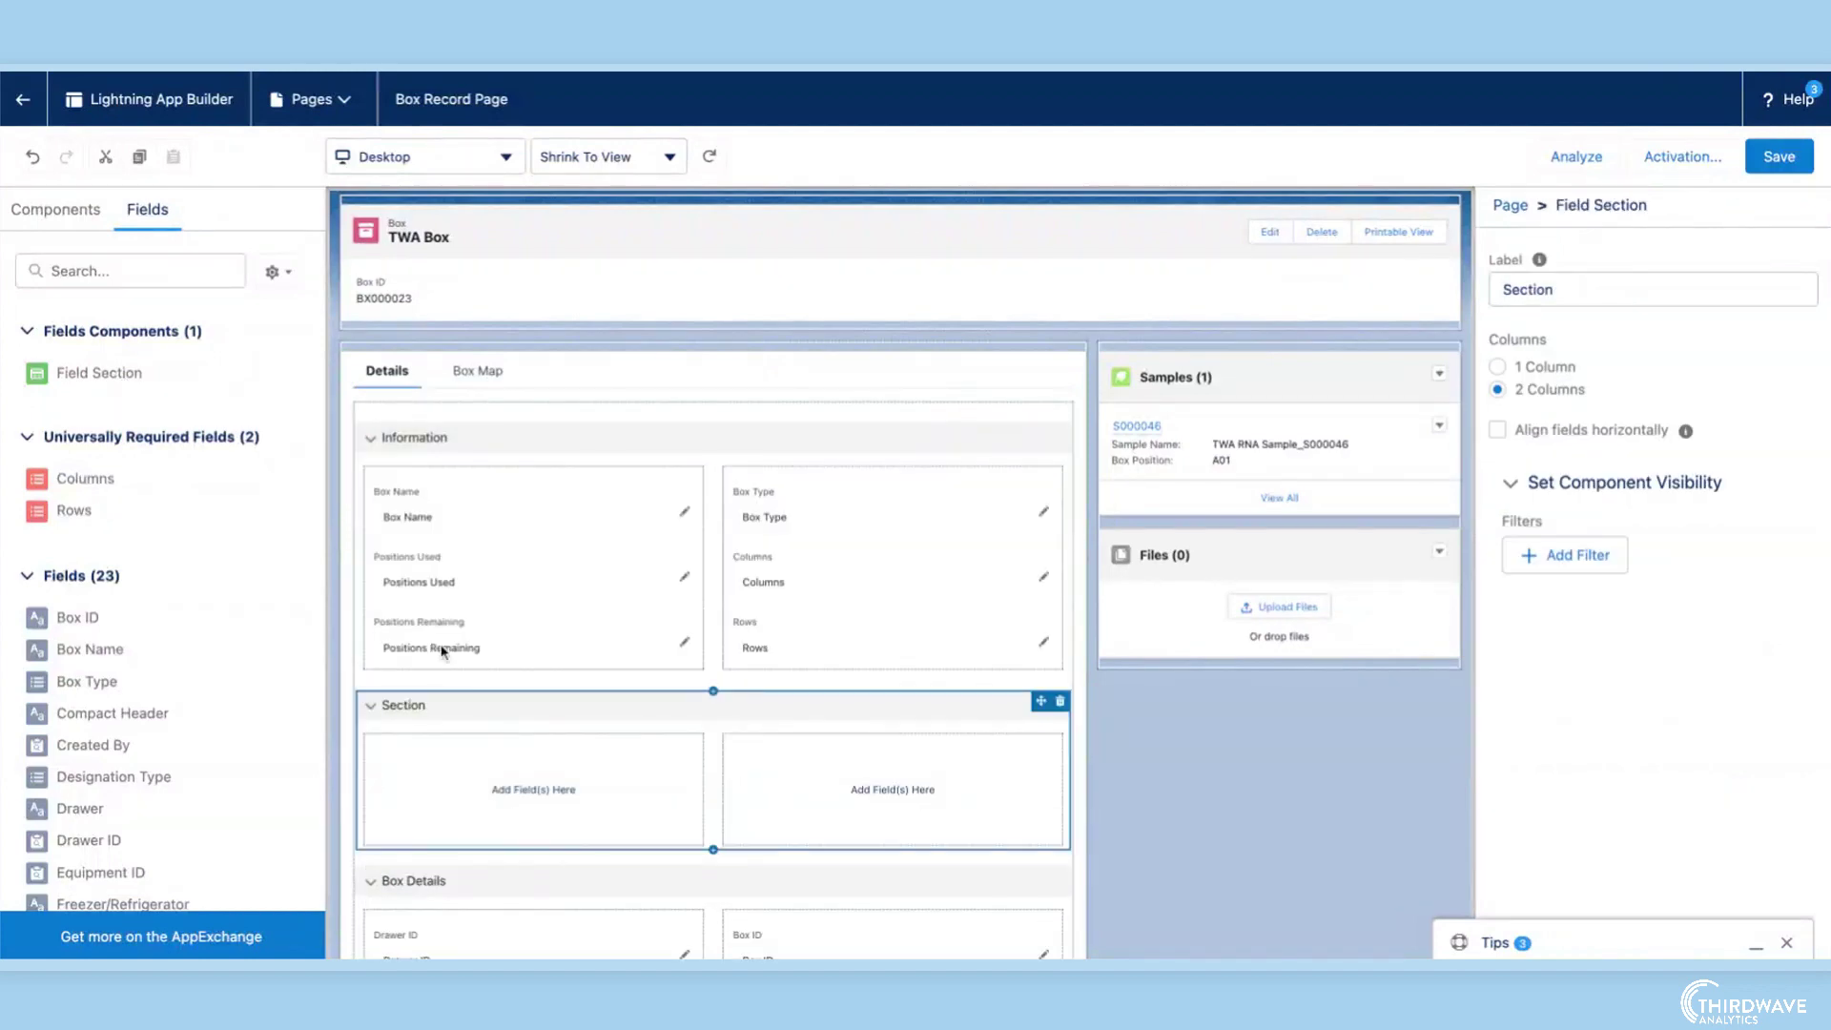
pyautogui.doubleClick(1560, 296)
pyautogui.press('BackSpace')
pyautogui.write('Clinic')
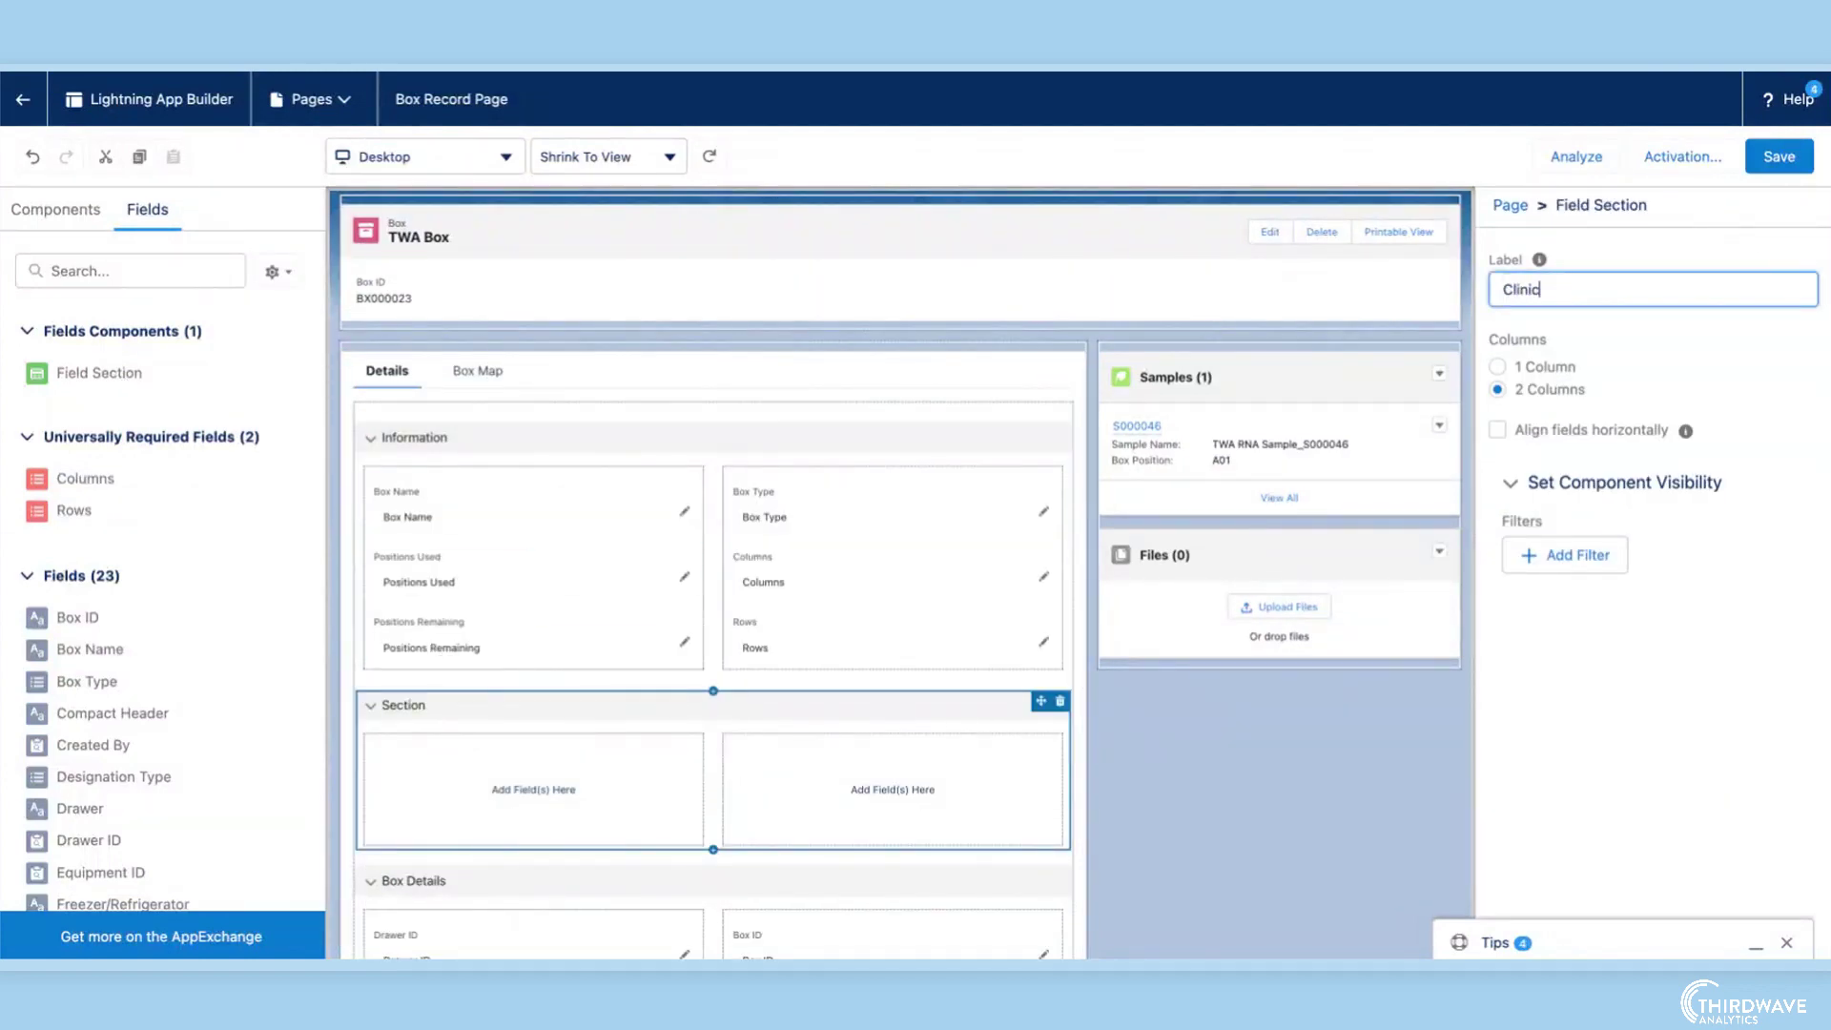
pyautogui.write('al Trial Phase')
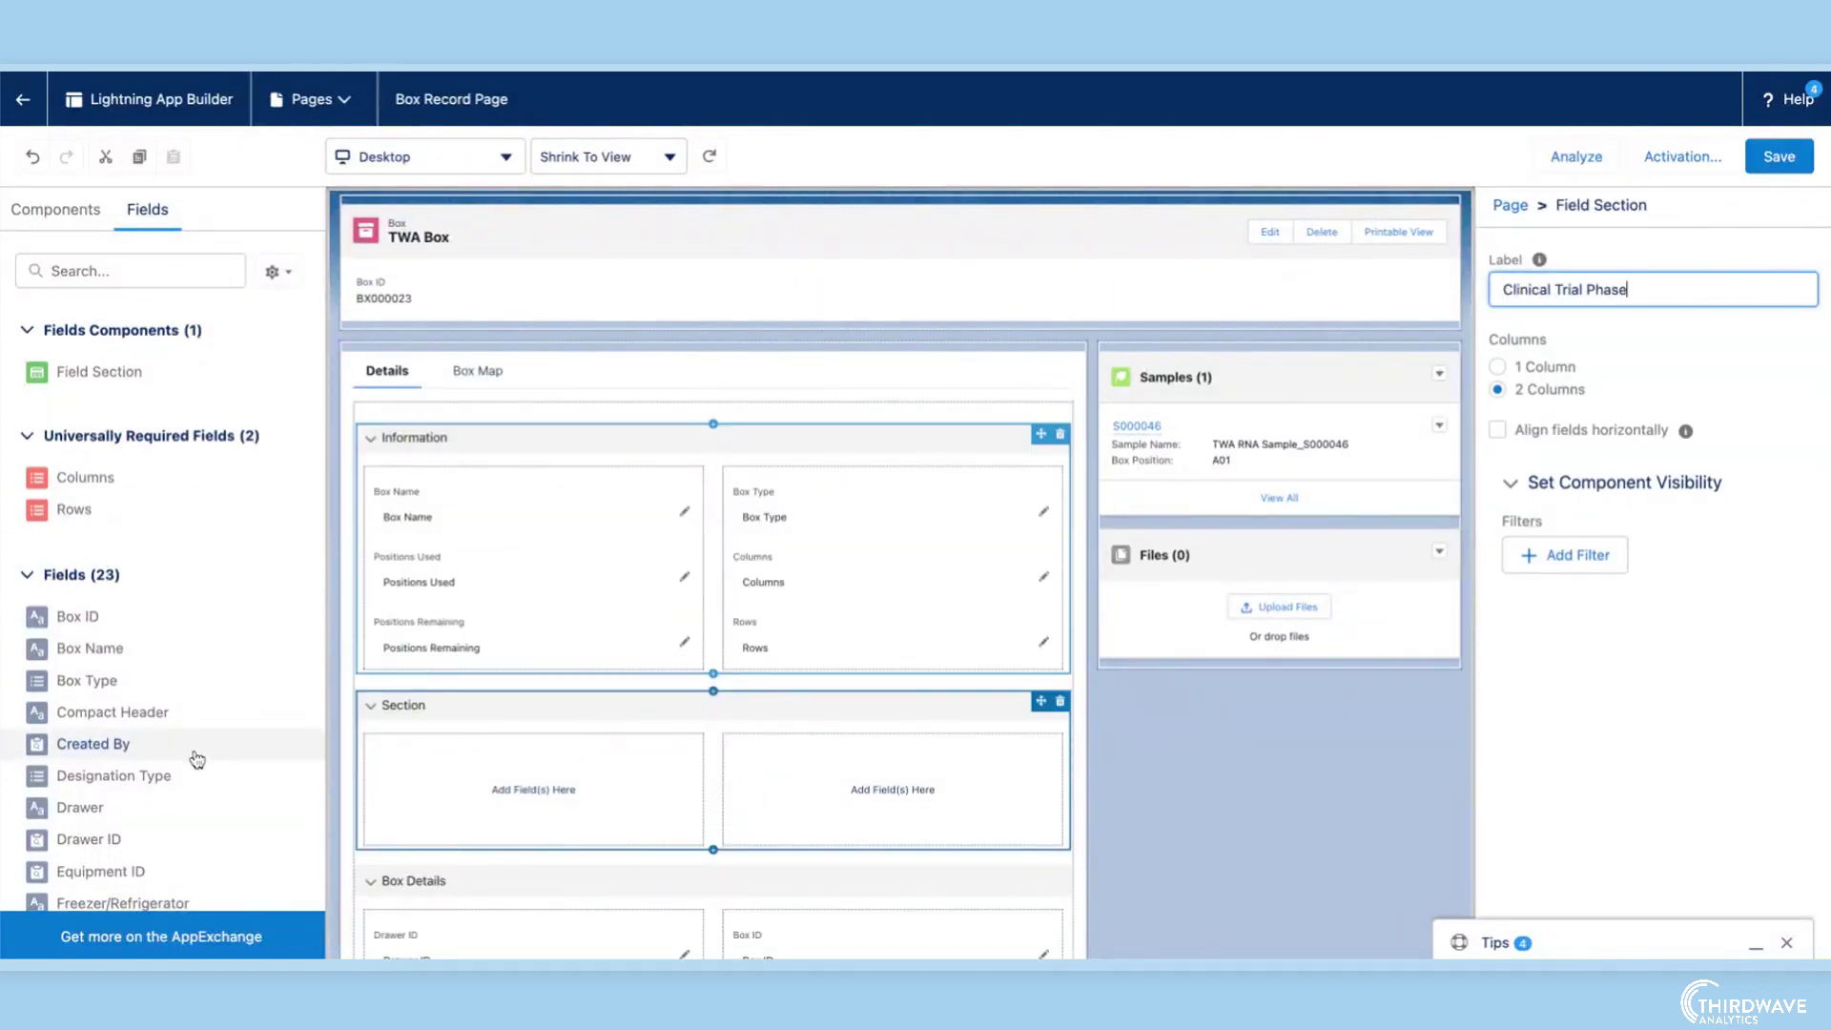
pyautogui.scroll(-3, 188, 747)
pyautogui.moveTo(95, 791); pyautogui.dragTo(148, 798)
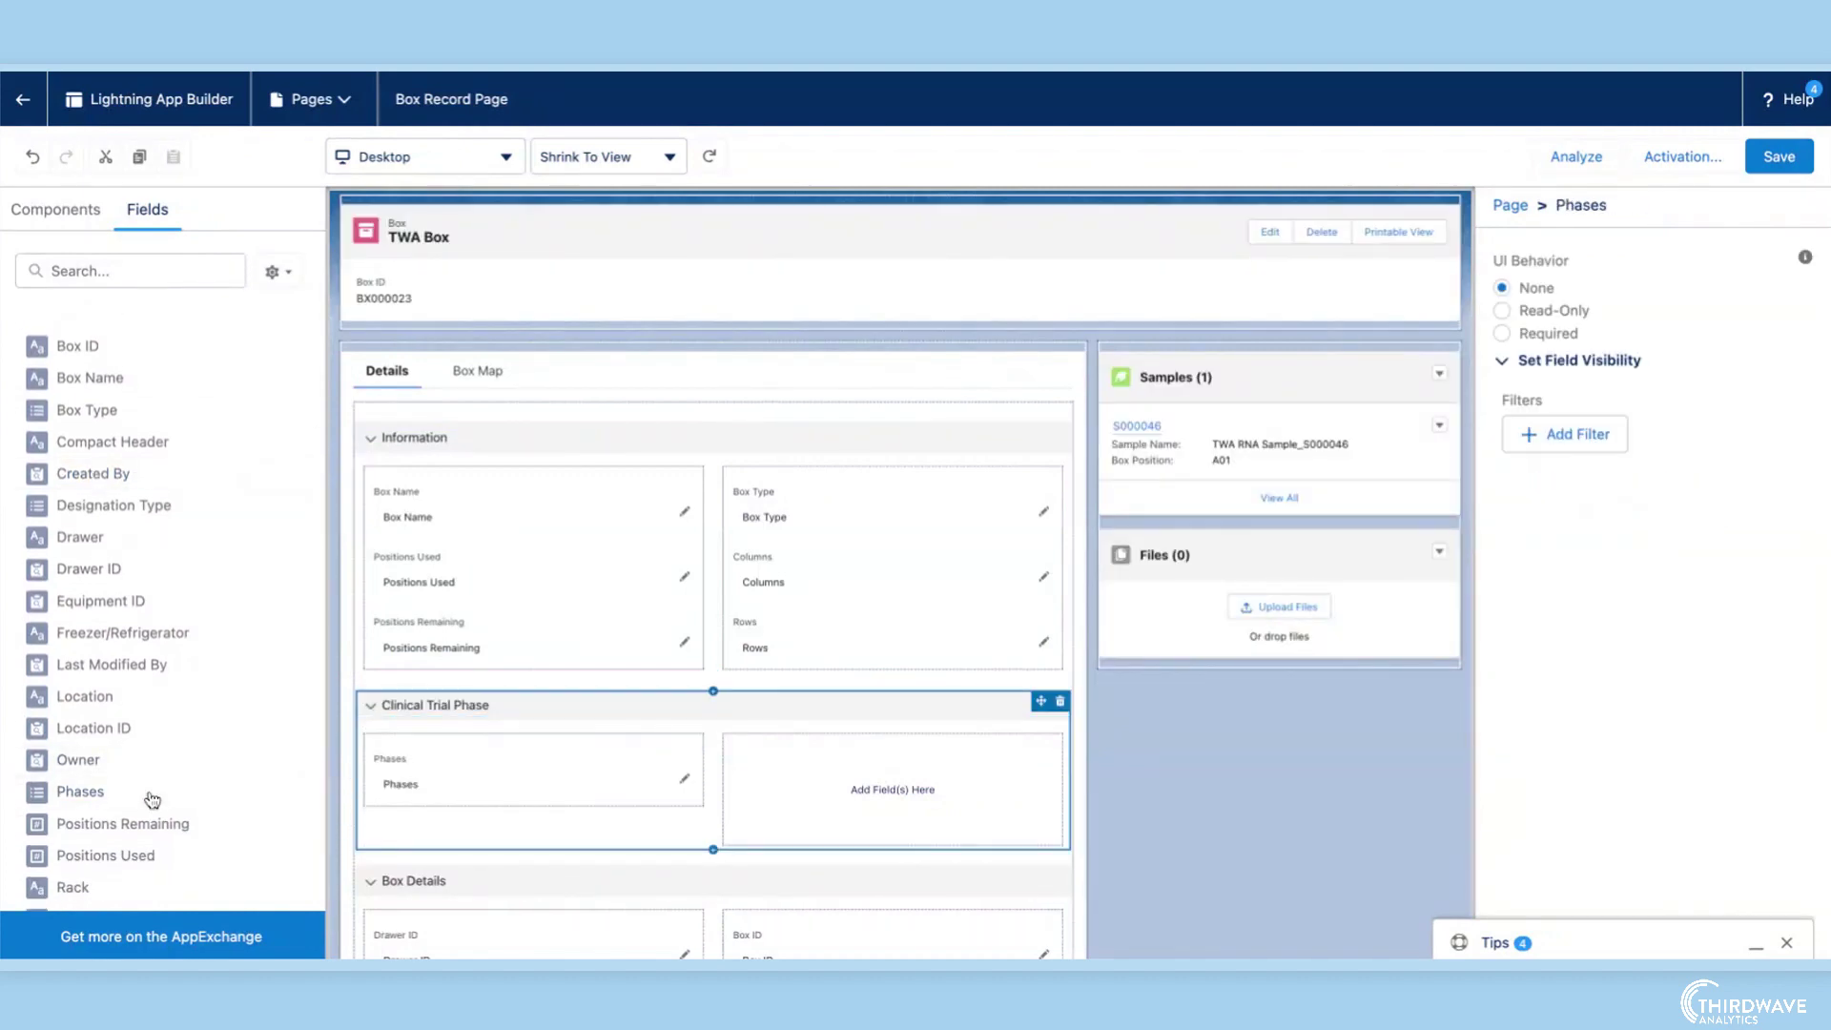
pyautogui.click(1779, 157)
# Step: Return to the TWA Box record and save its Phases field as Phase II
pyautogui.click(23, 100)
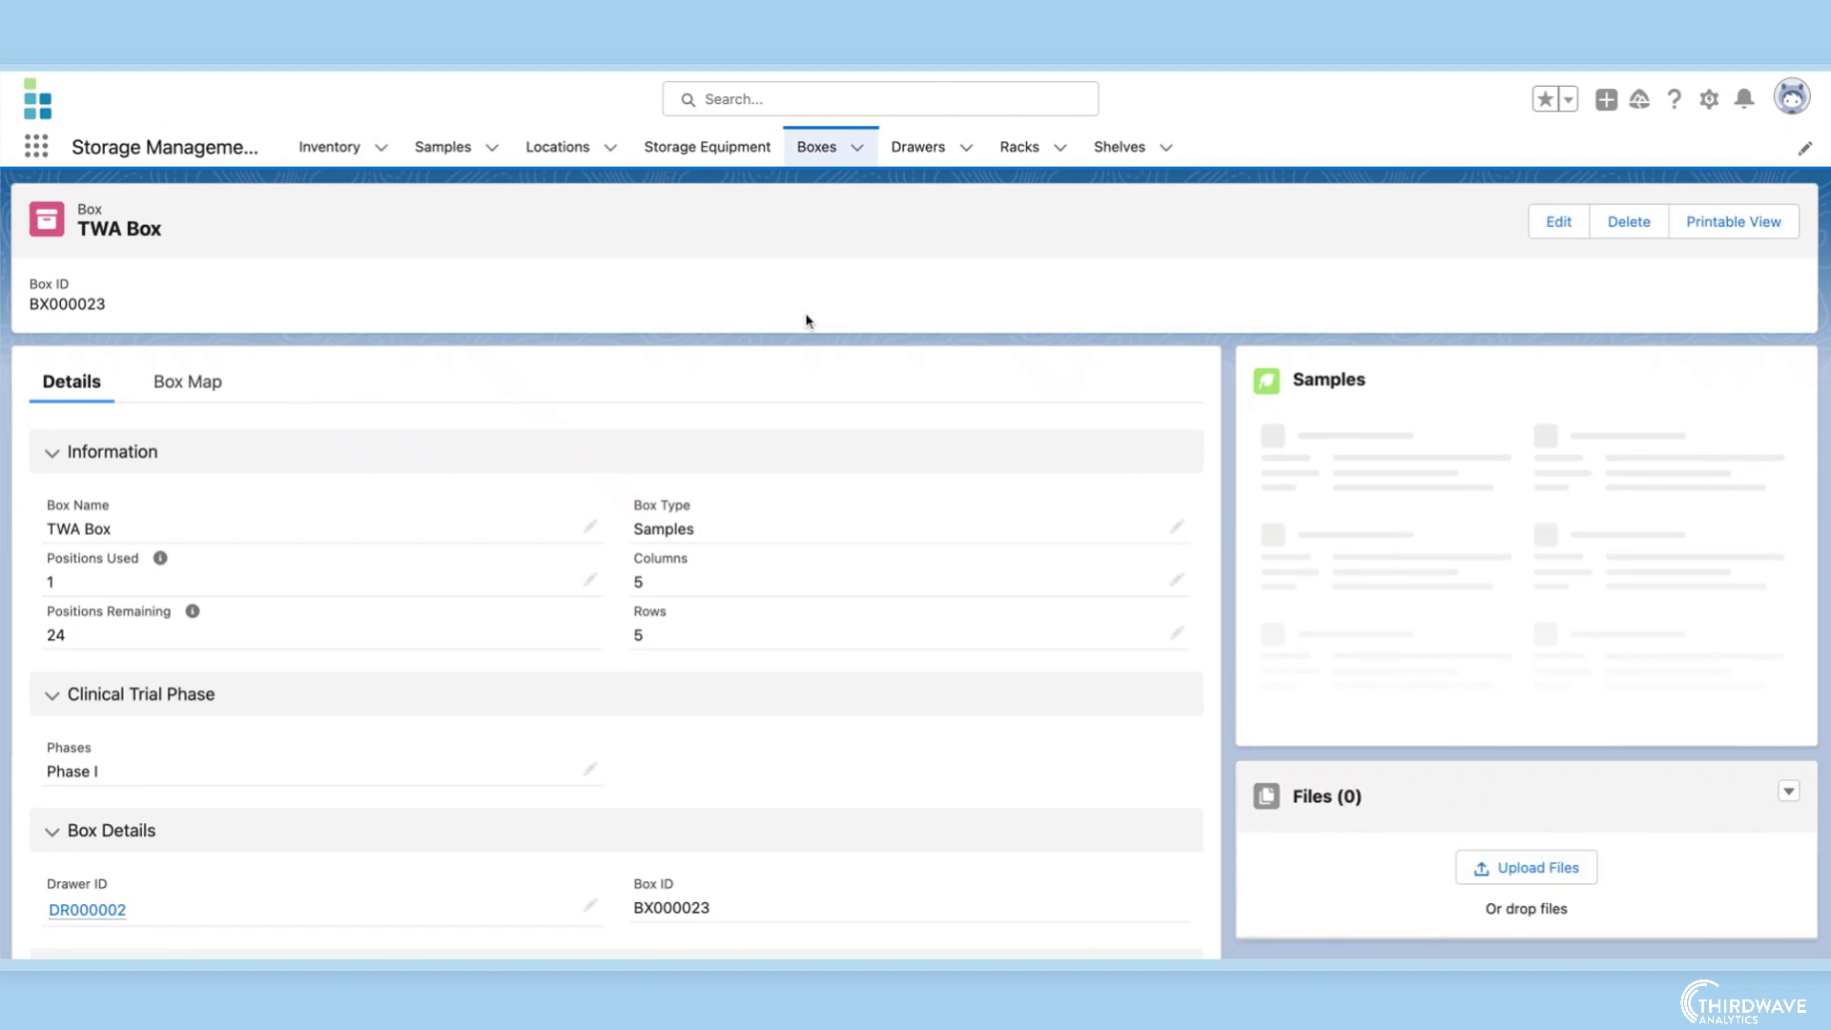
pyautogui.scroll(-3, 1221, 429)
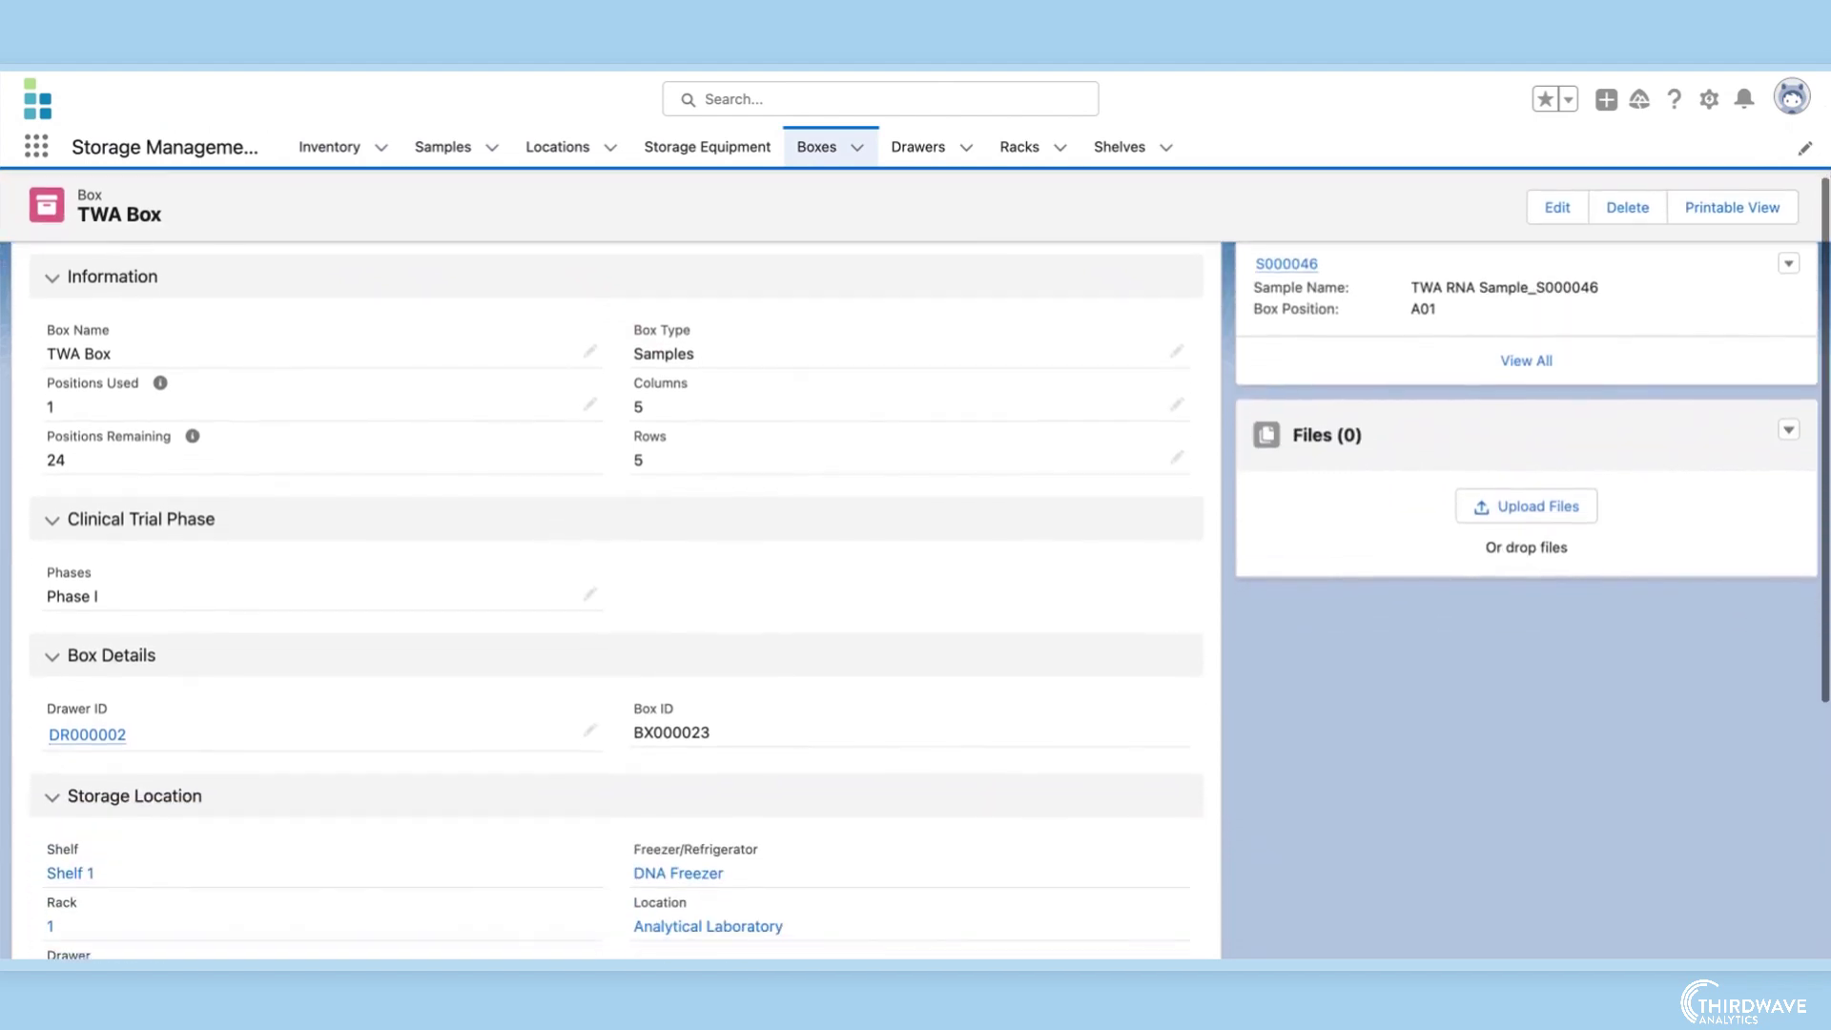
pyautogui.click(590, 558)
pyautogui.click(582, 646)
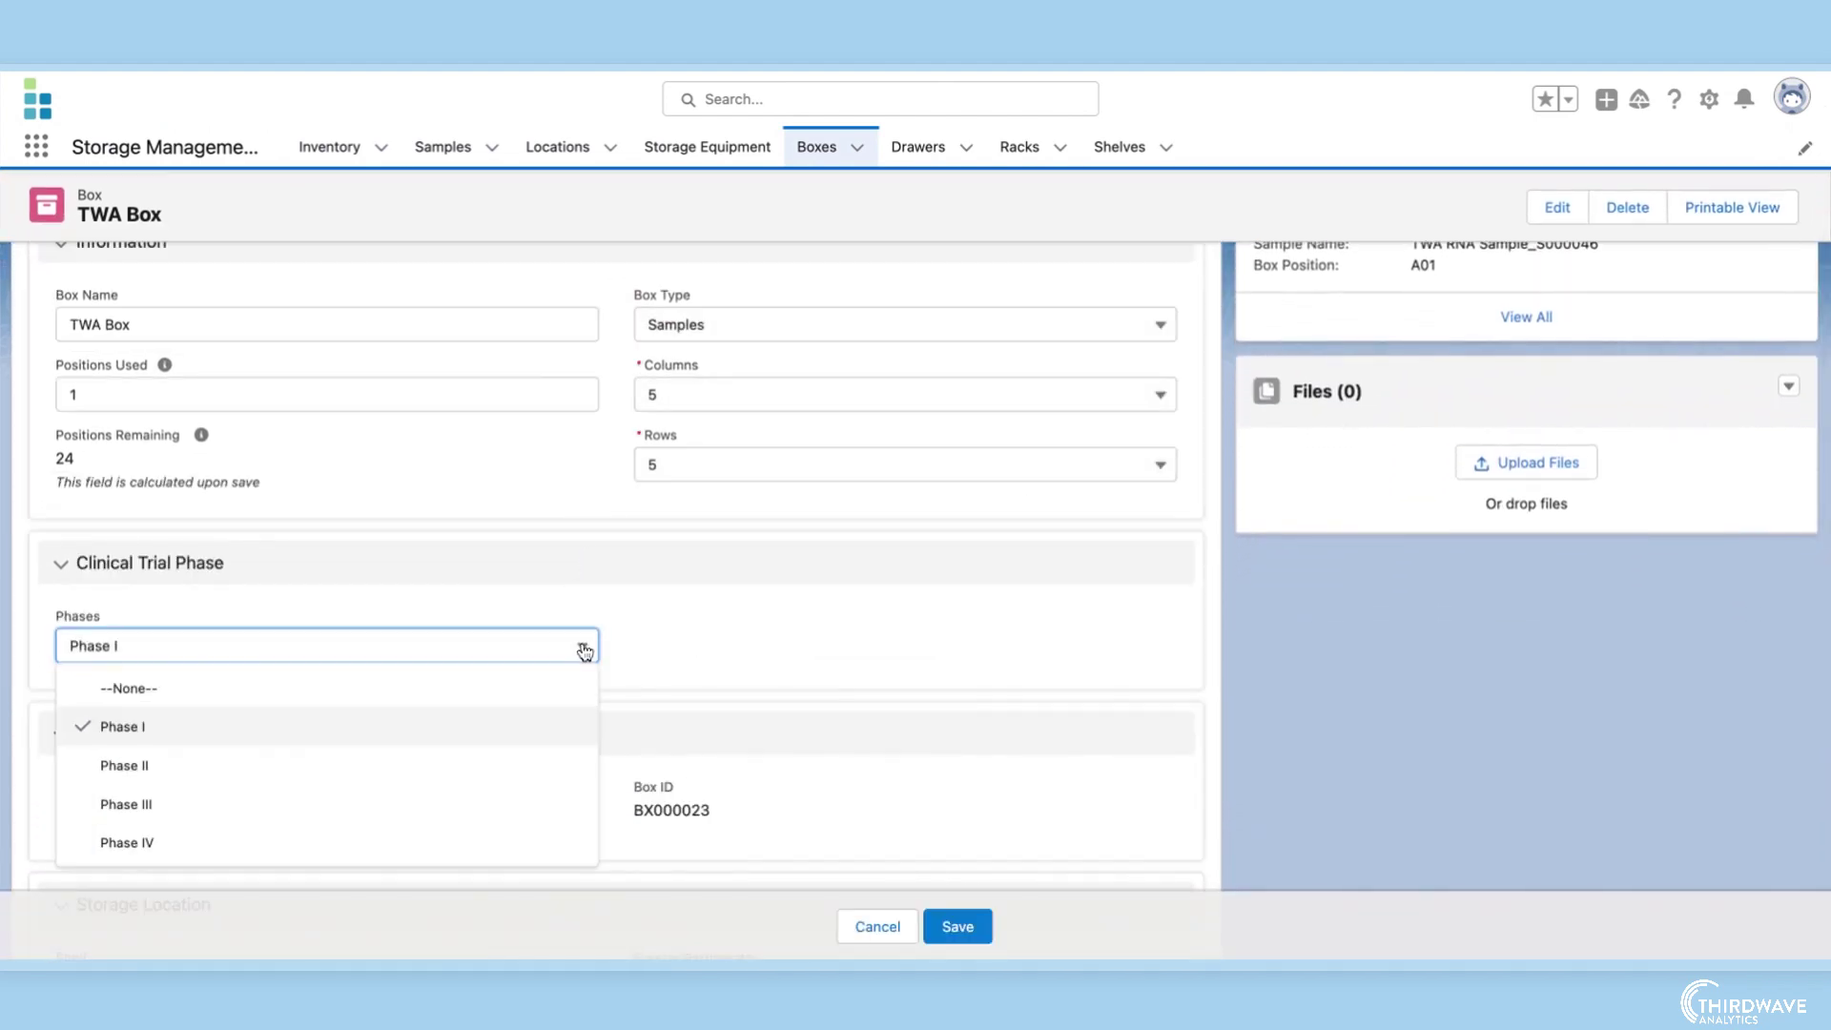
pyautogui.click(552, 768)
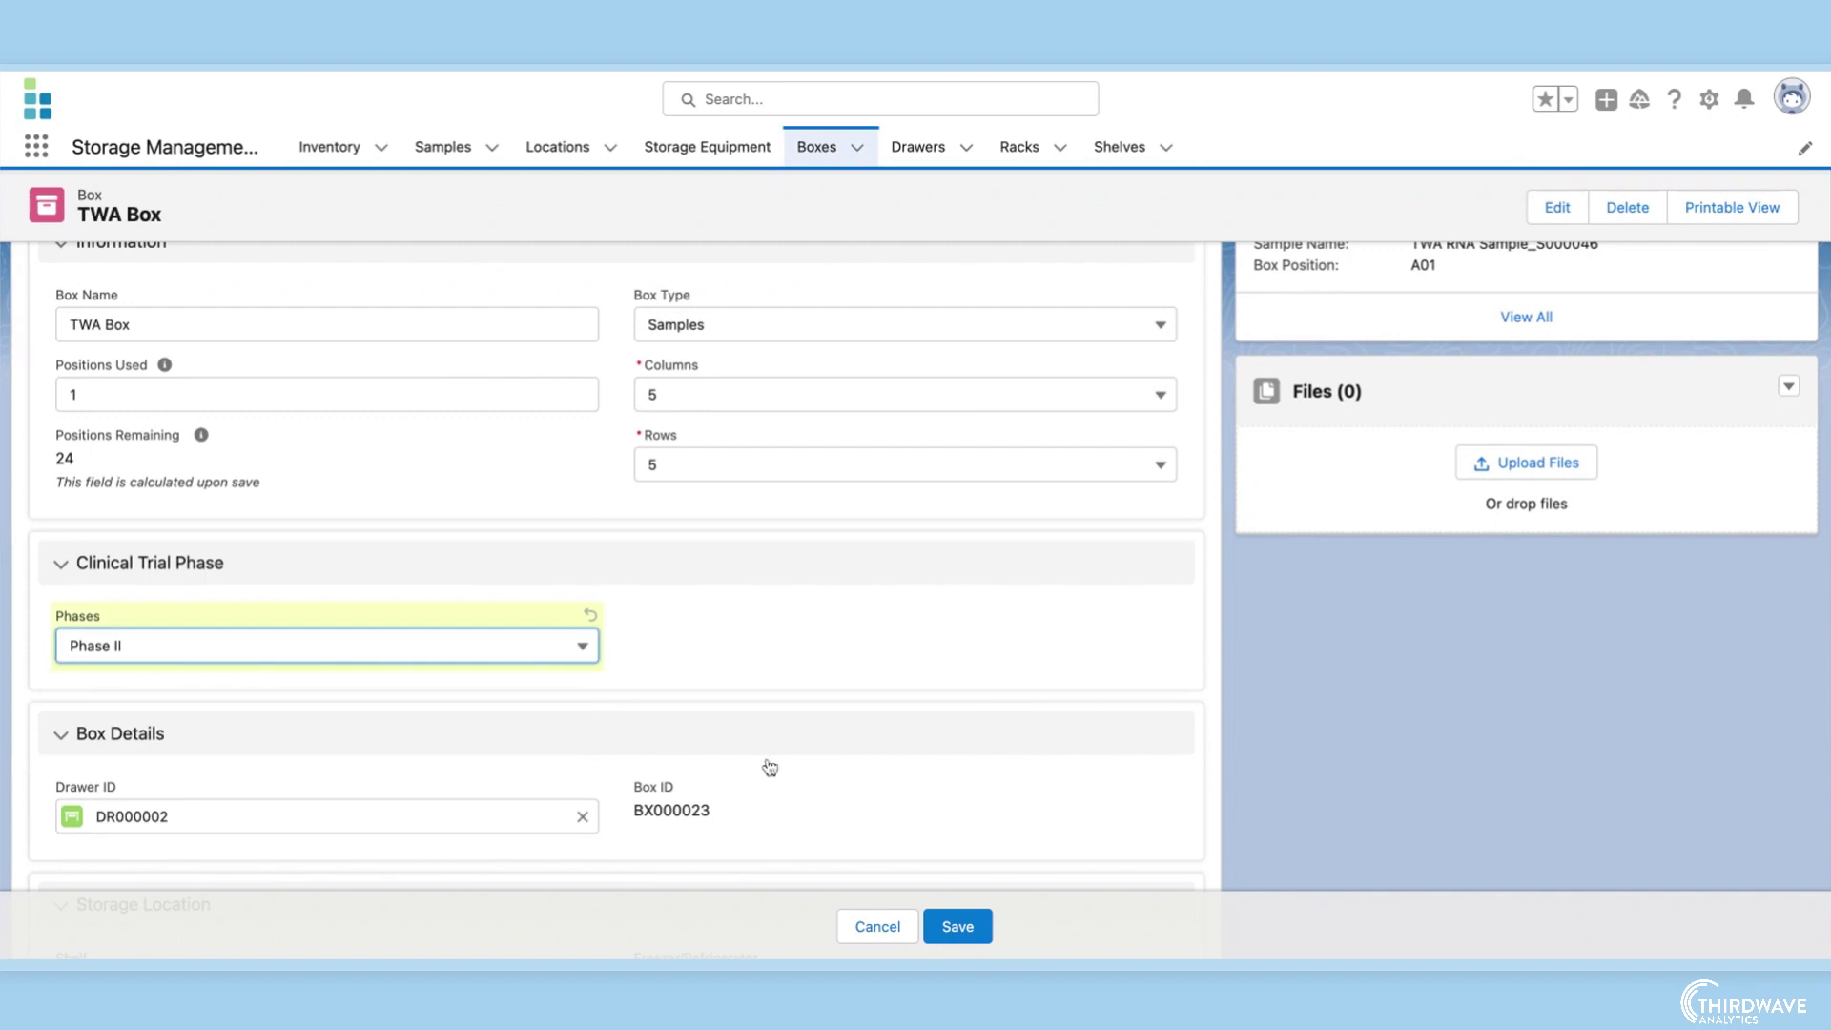
pyautogui.click(957, 924)
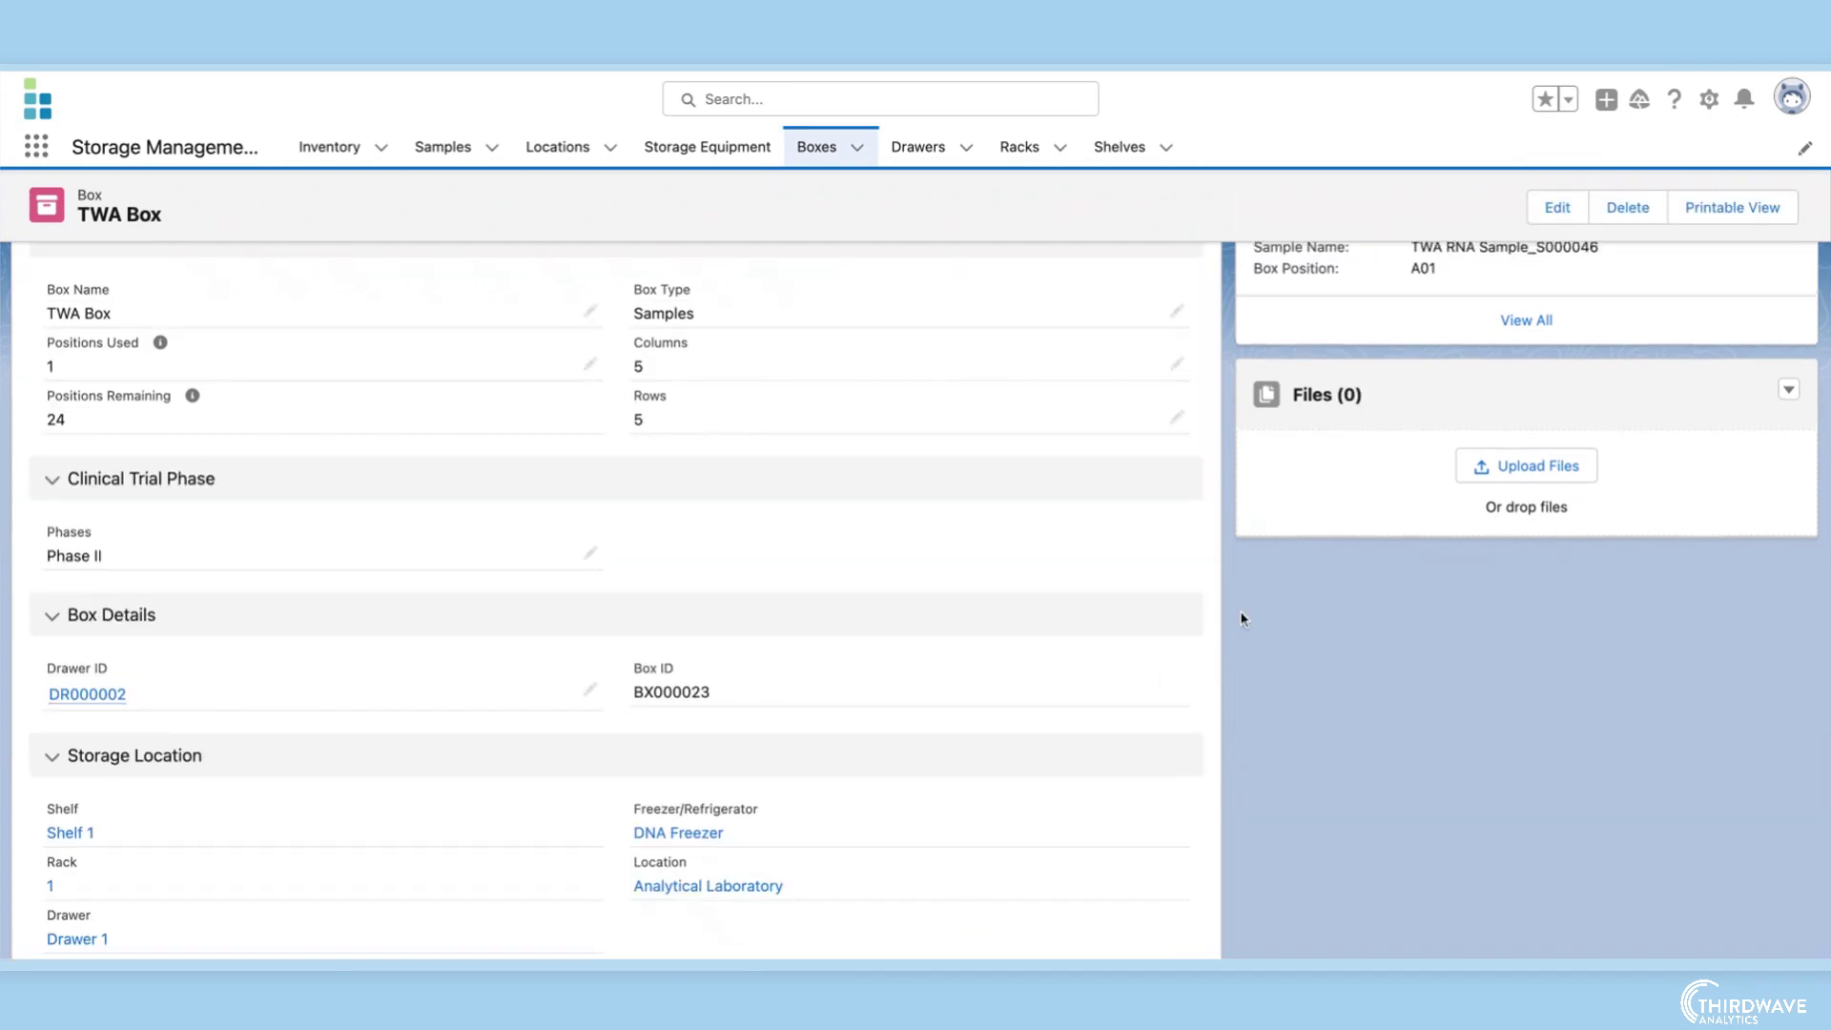
pyautogui.scroll(3, 1238, 615)
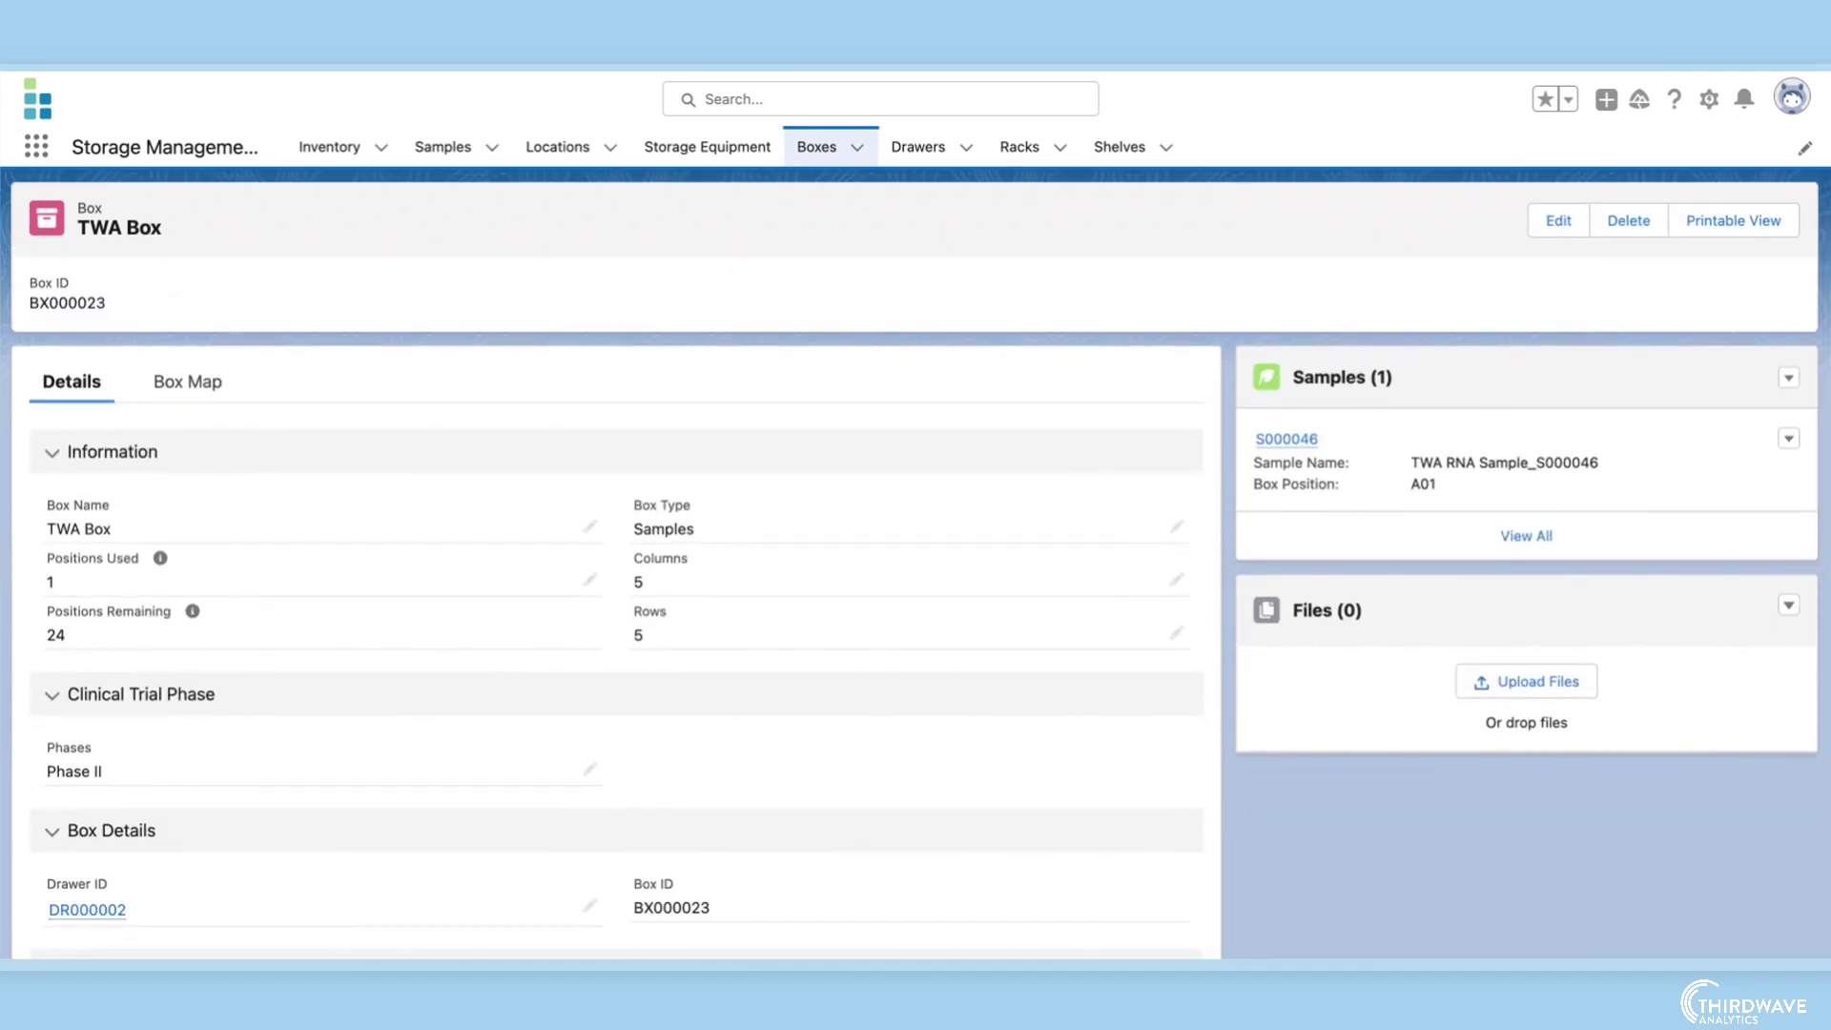
# Step: Go to the Samples tab to show the Submitted Samples list
pyautogui.click(445, 150)
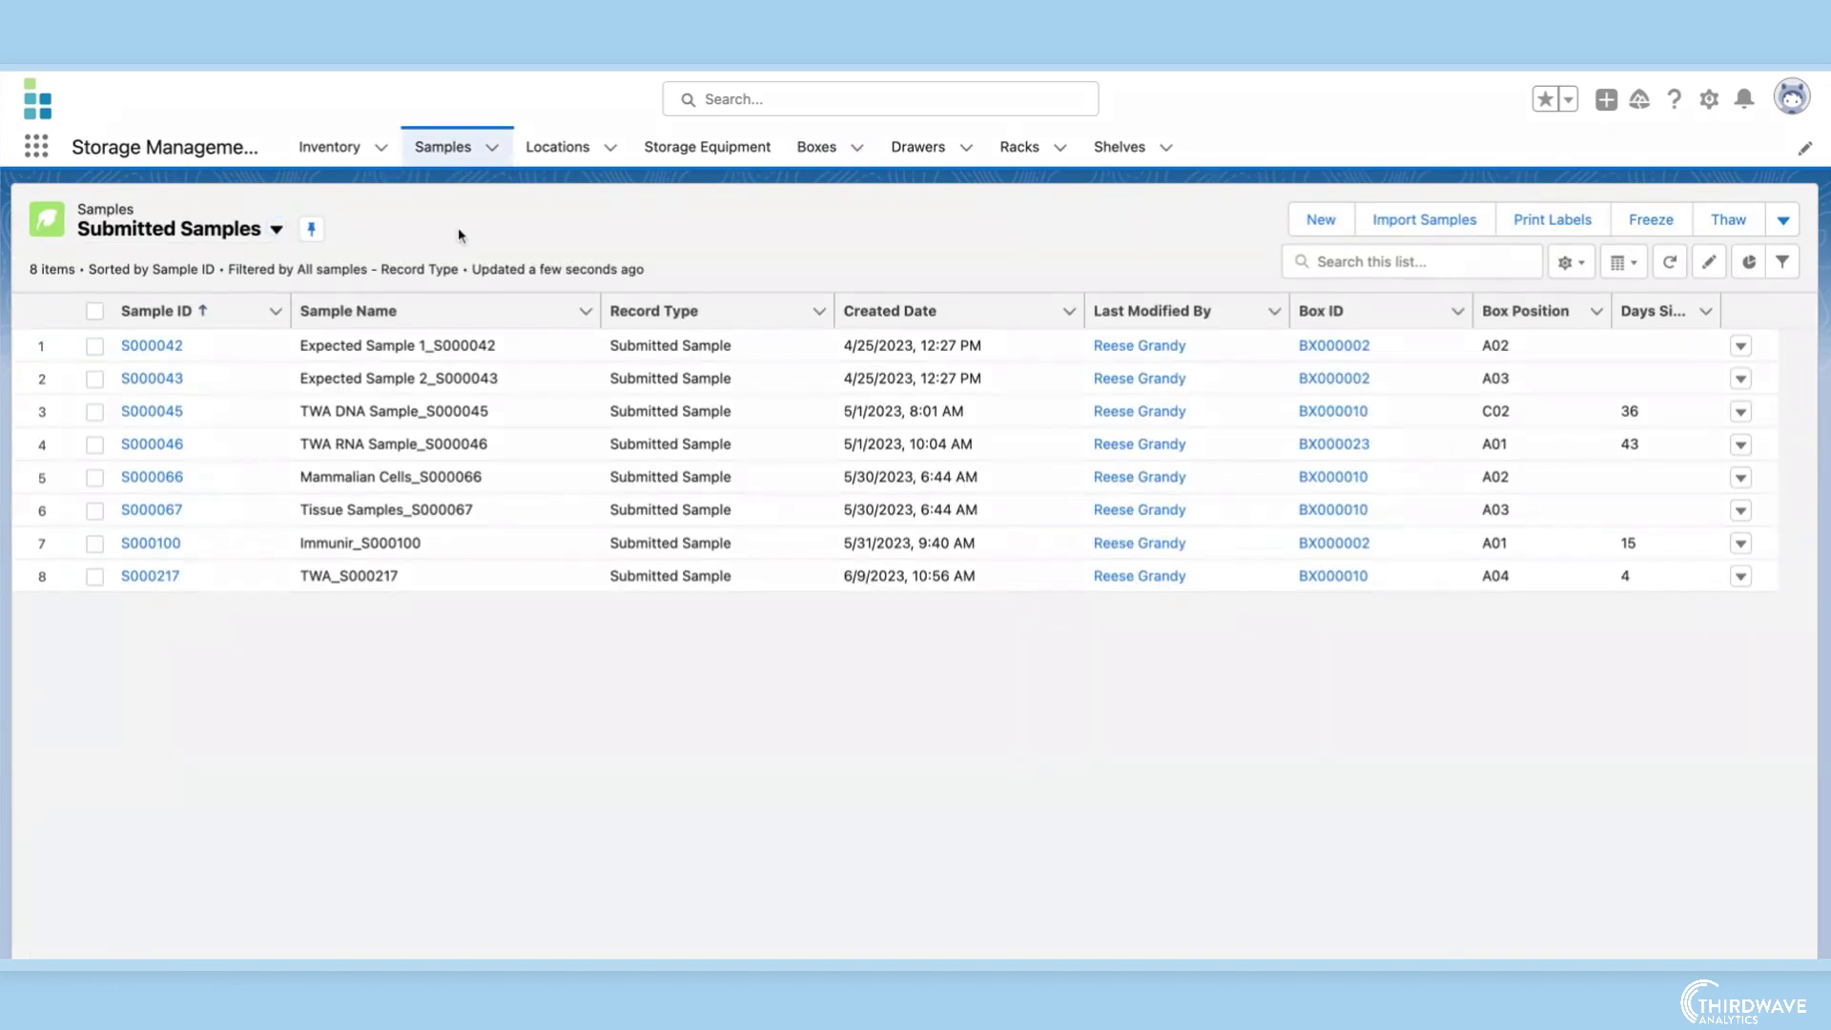